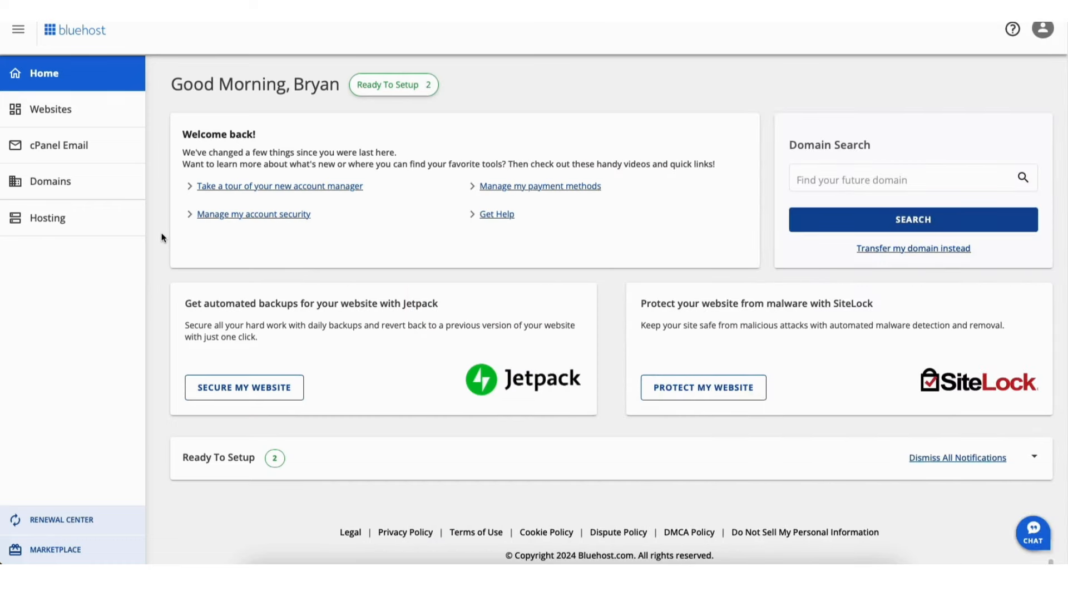
- Open the settings of the Welcome website in the hosting account and enter its WordPress admin
left_click(56, 113)
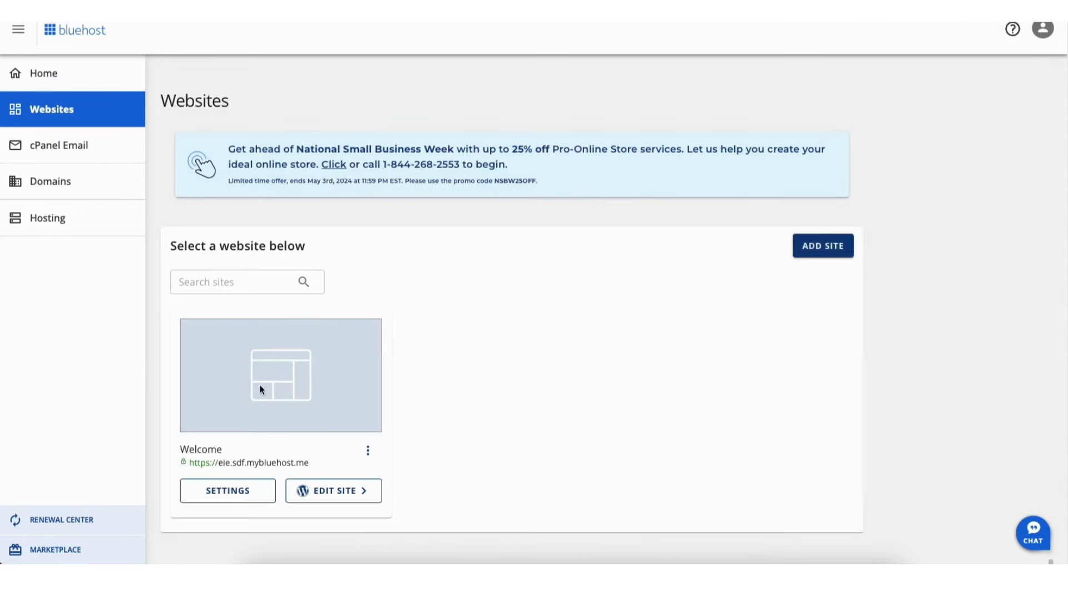
left_click(324, 495)
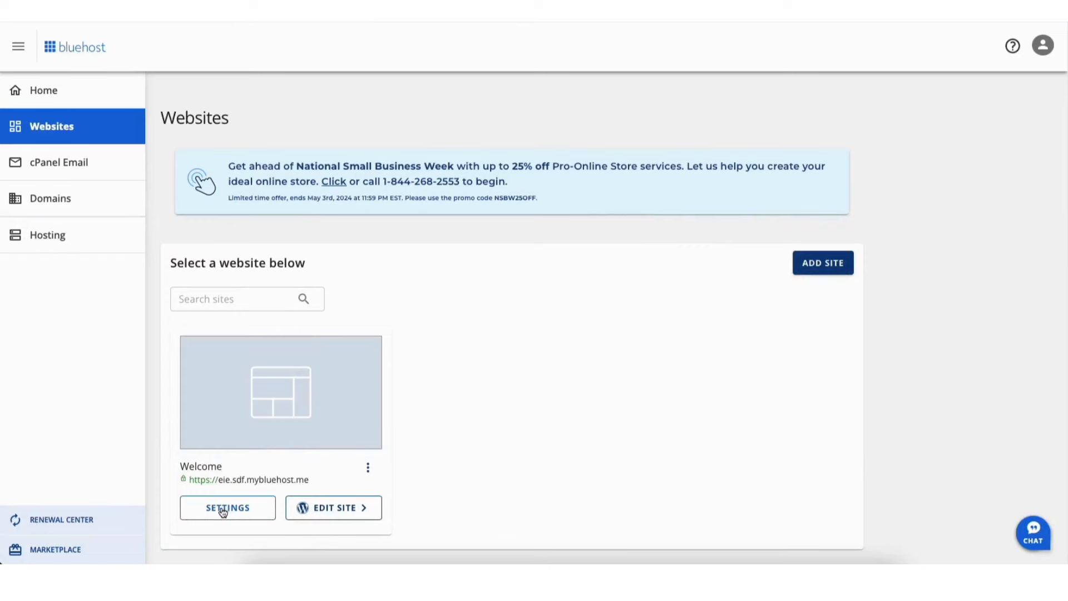
left_click(225, 508)
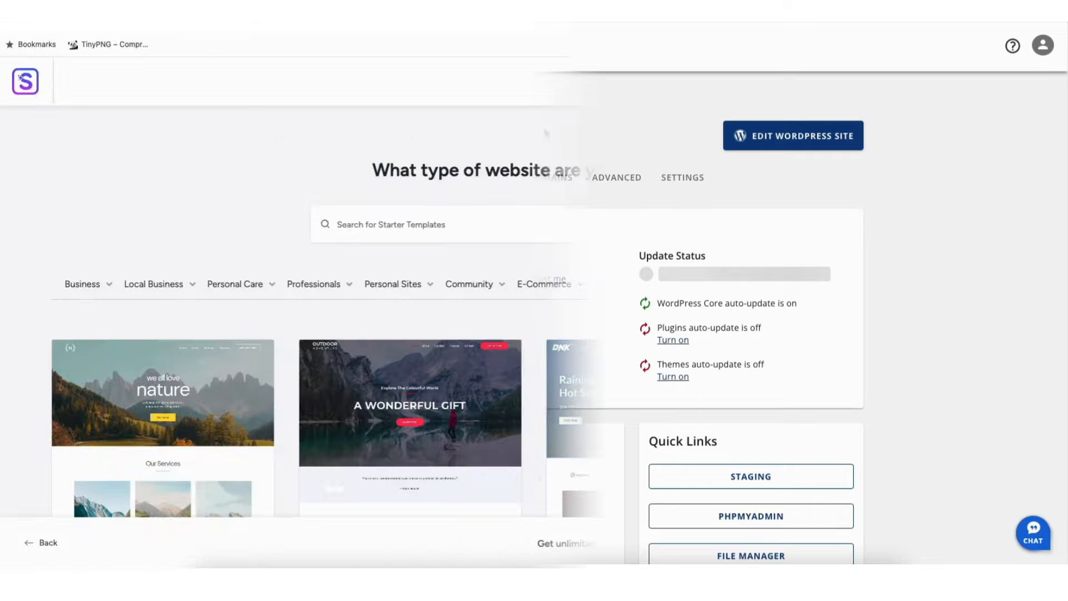
scroll(534, 322, "down", 4)
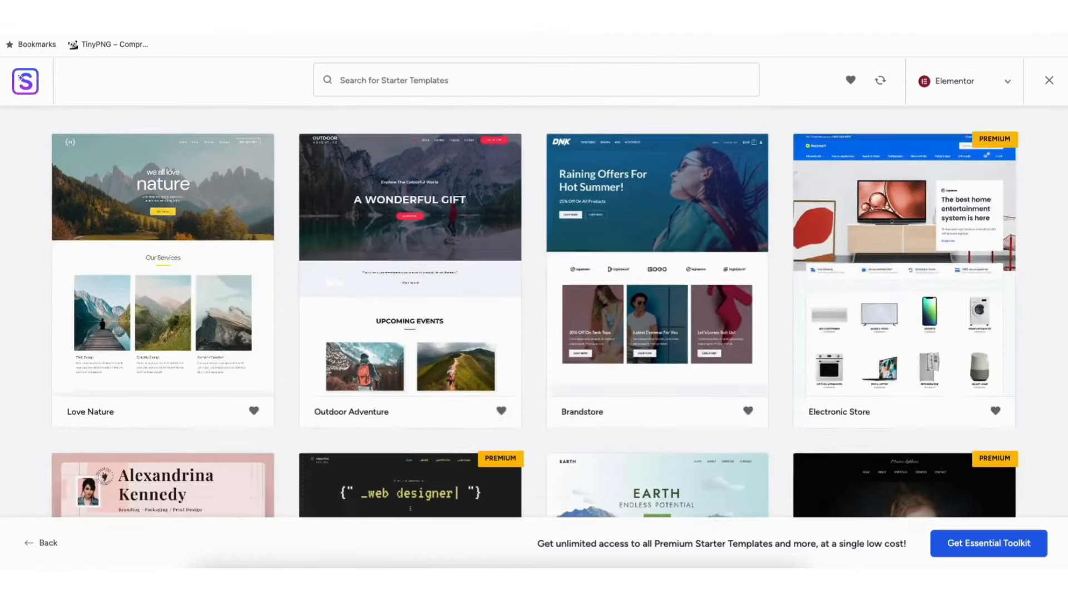
scroll(533, 312, "down", 5)
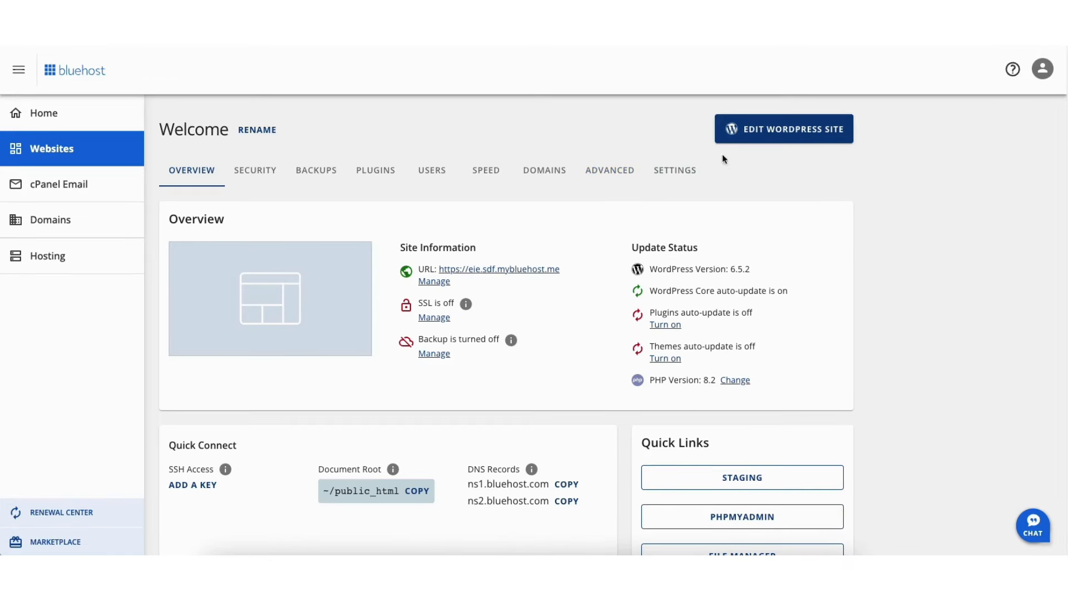
left_click(766, 134)
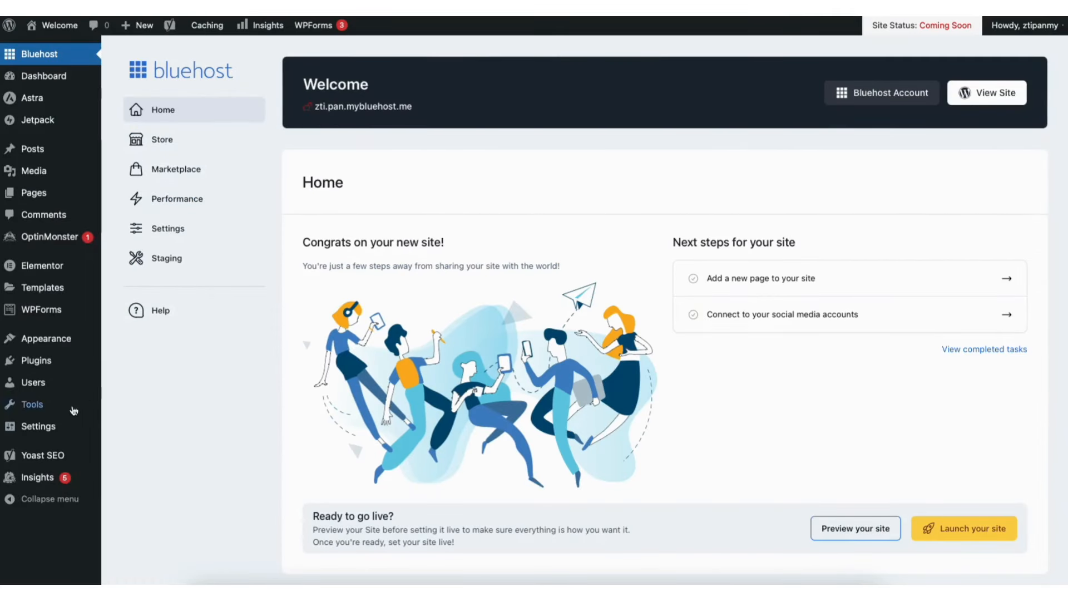
mouse_move(35, 431)
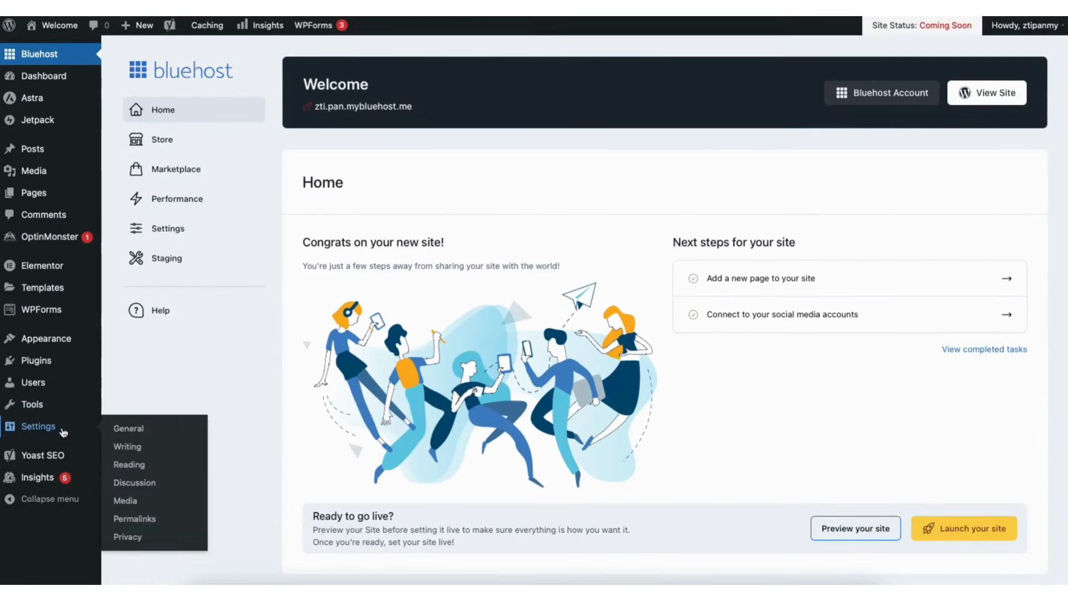
left_click(129, 430)
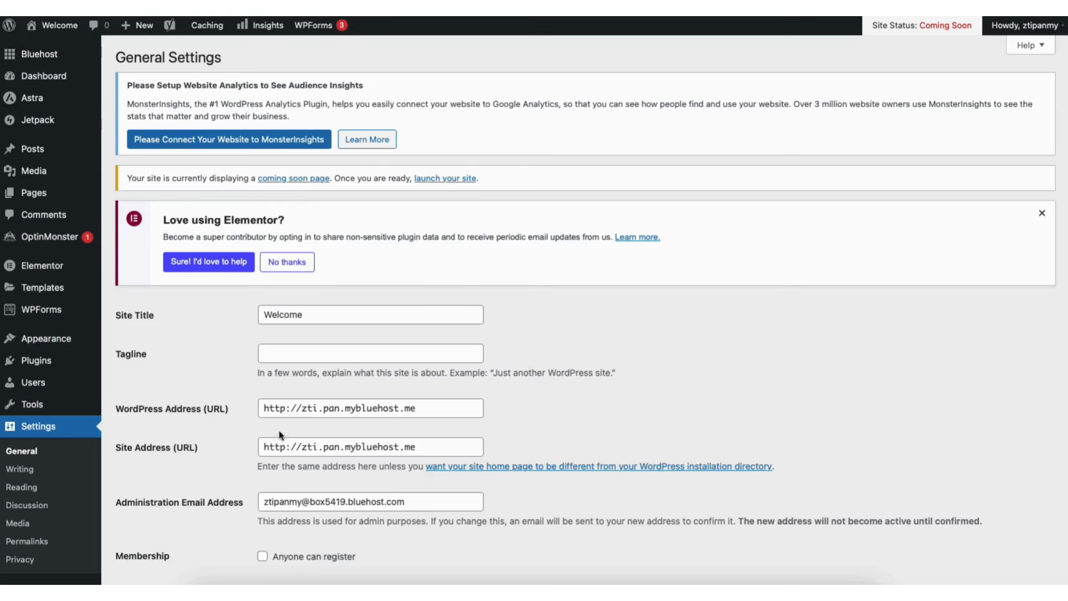
left_click(284, 409)
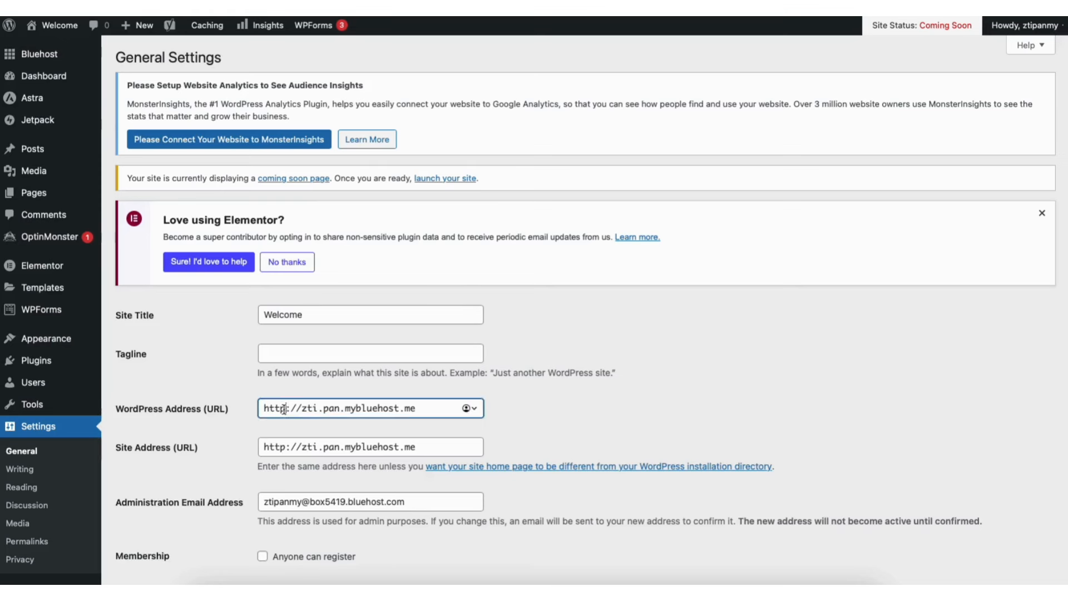
type("s")
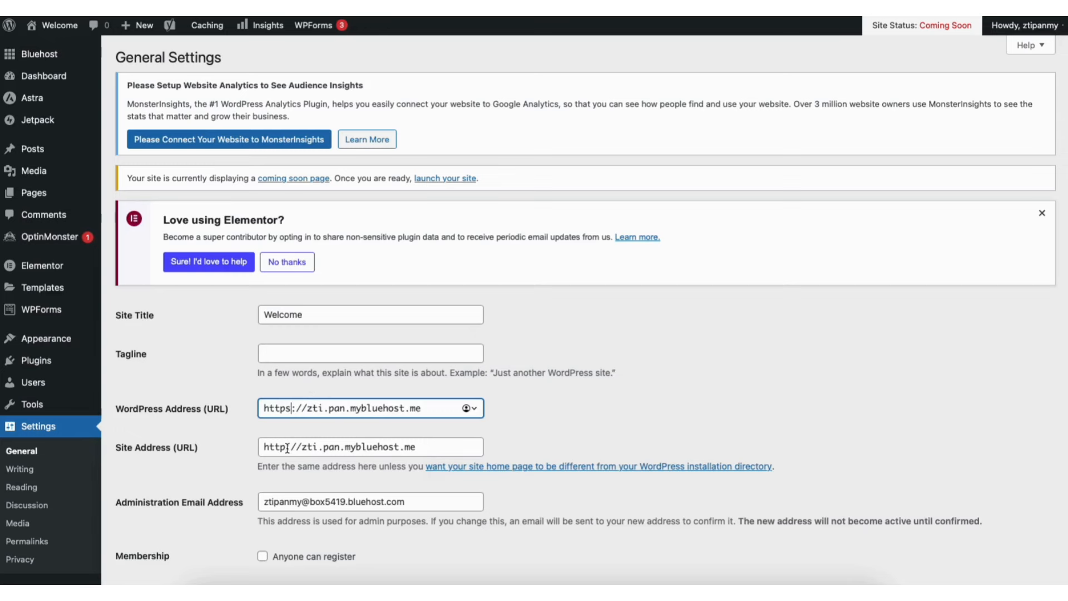
left_click(287, 447)
type("s:")
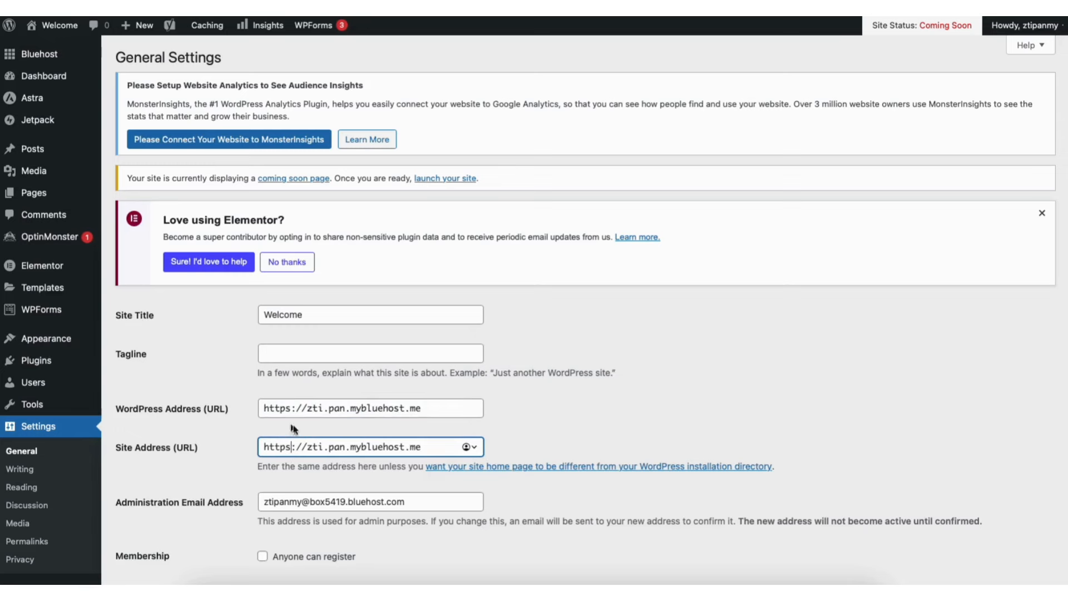
scroll(1040, 263, "down", 10)
scroll(1054, 489, "down", 3)
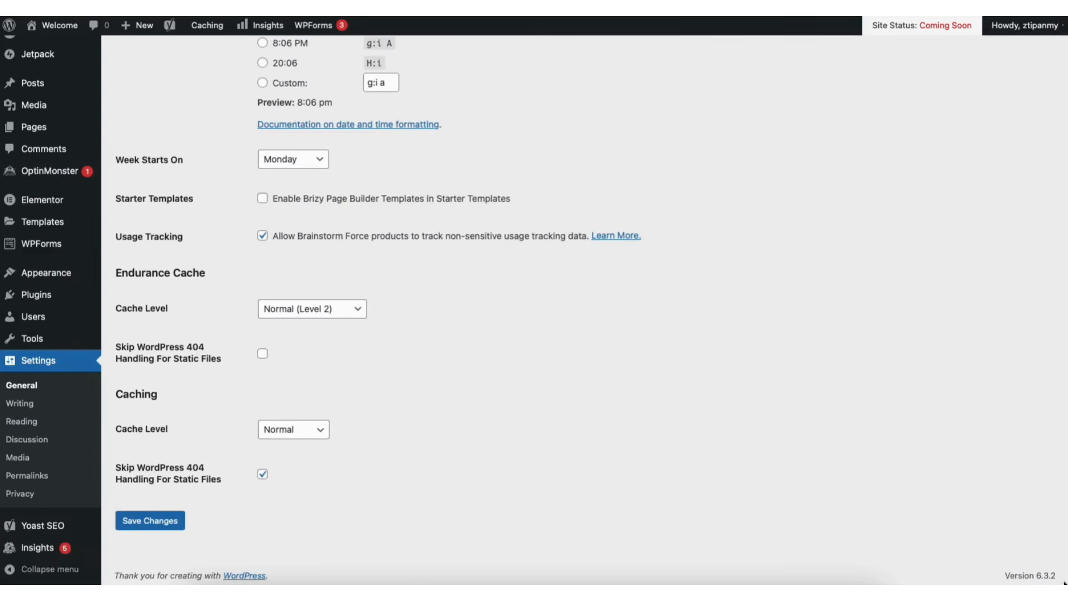
left_click(168, 519)
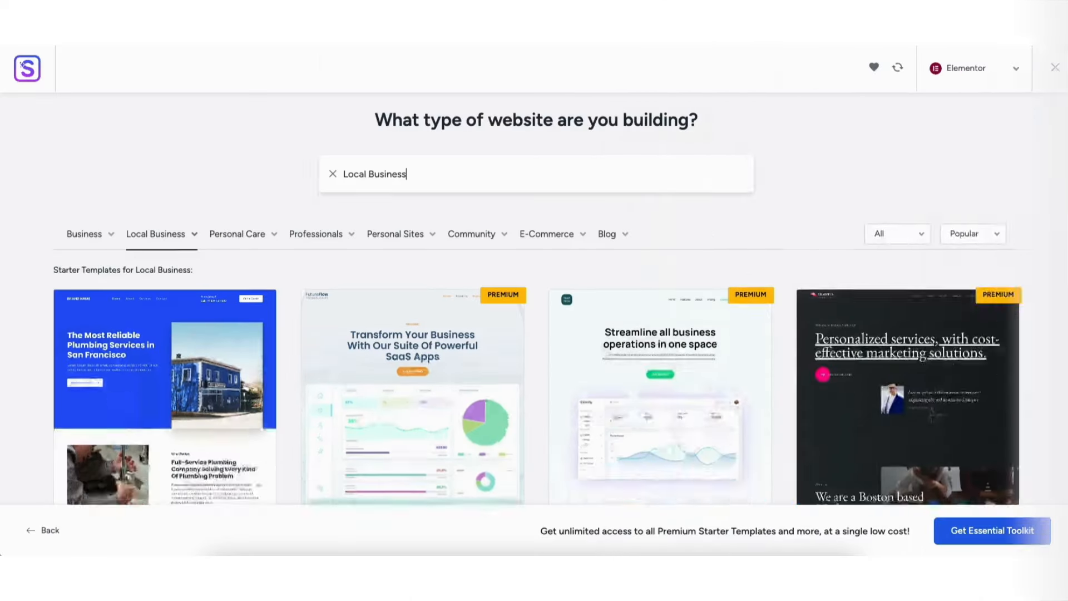
scroll(534, 301, "down", 8)
scroll(534, 301, "down", 10)
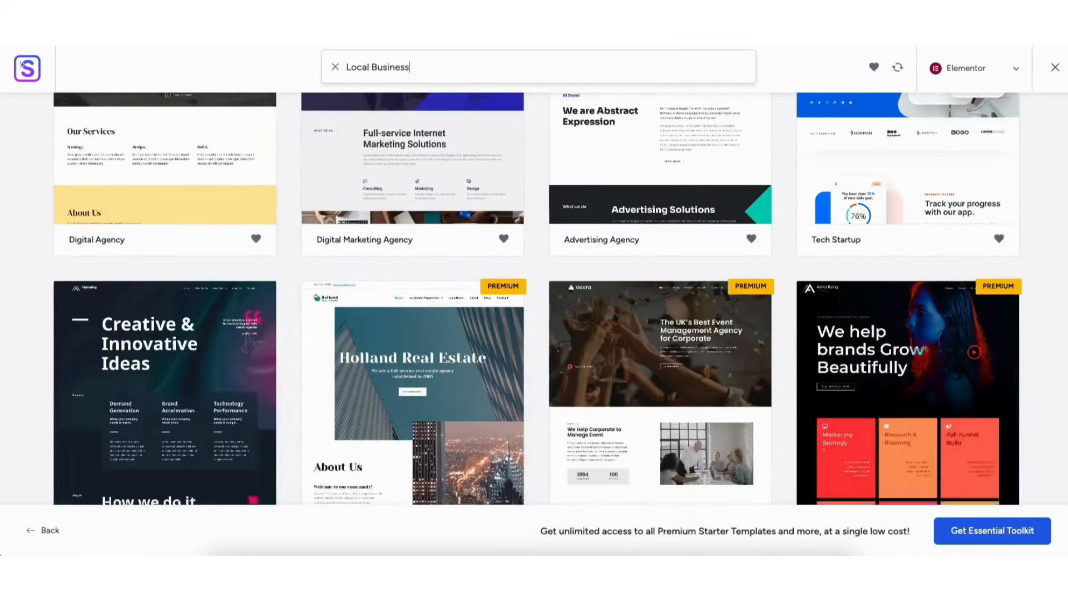
scroll(534, 301, "down", 5)
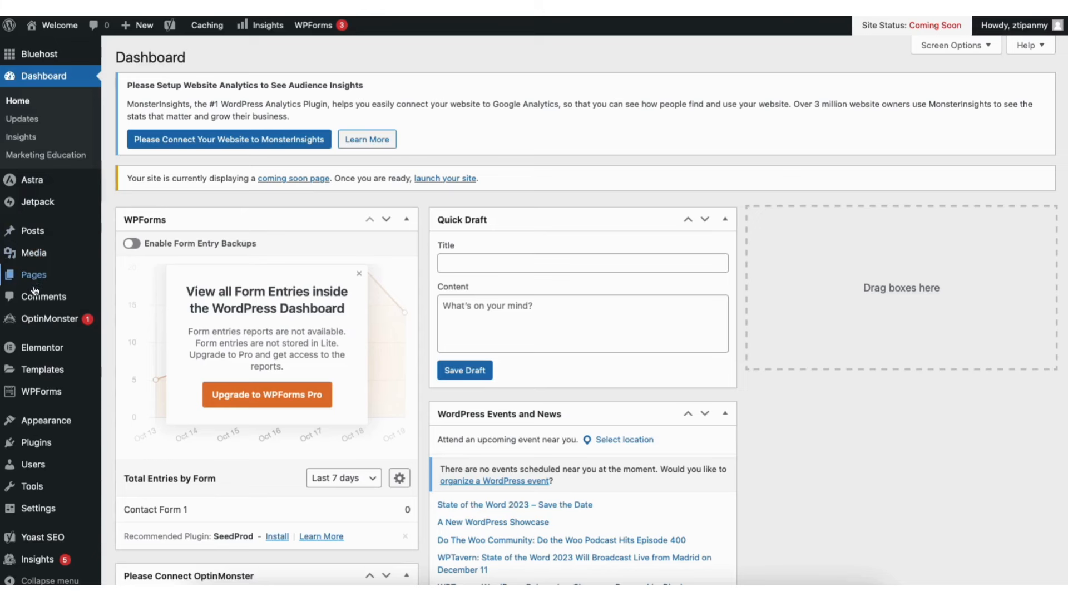
- Open the page for adding new themes and browse the popular themes
mouse_move(47, 424)
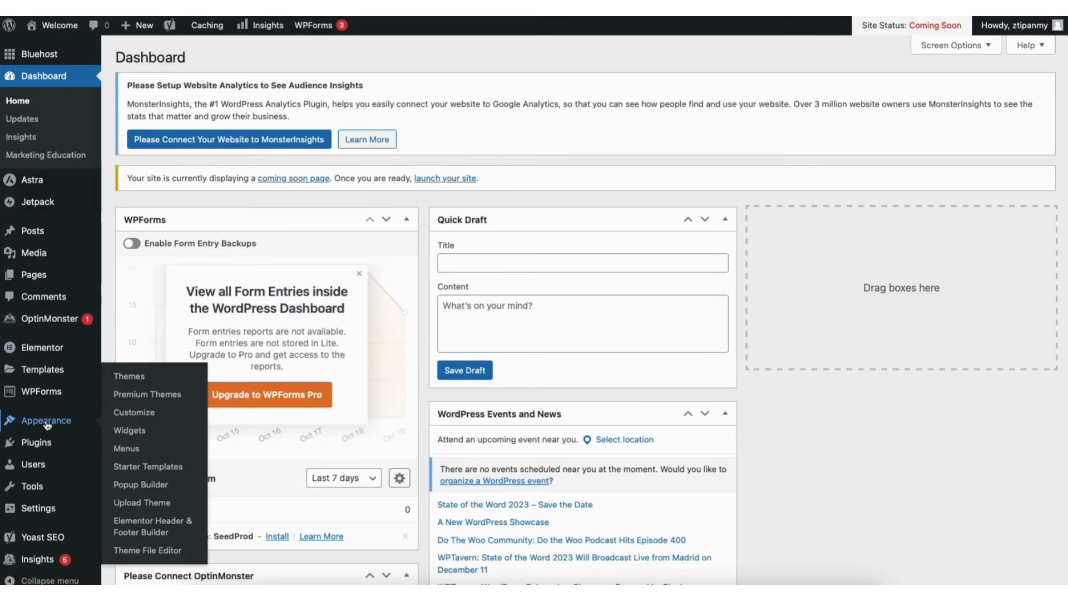
left_click(130, 377)
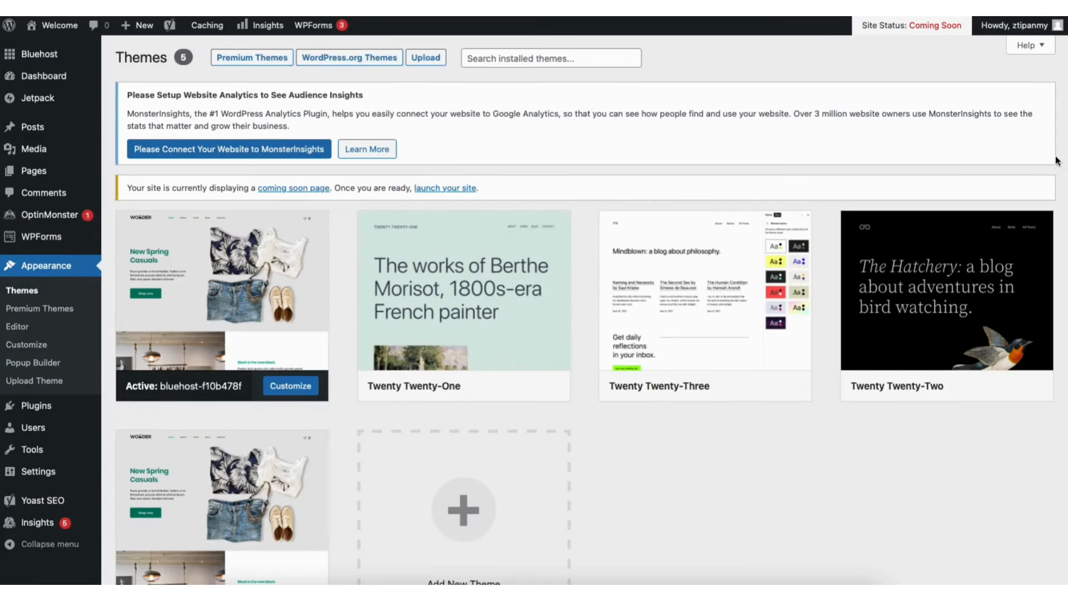
scroll(1064, 256, "down", 2)
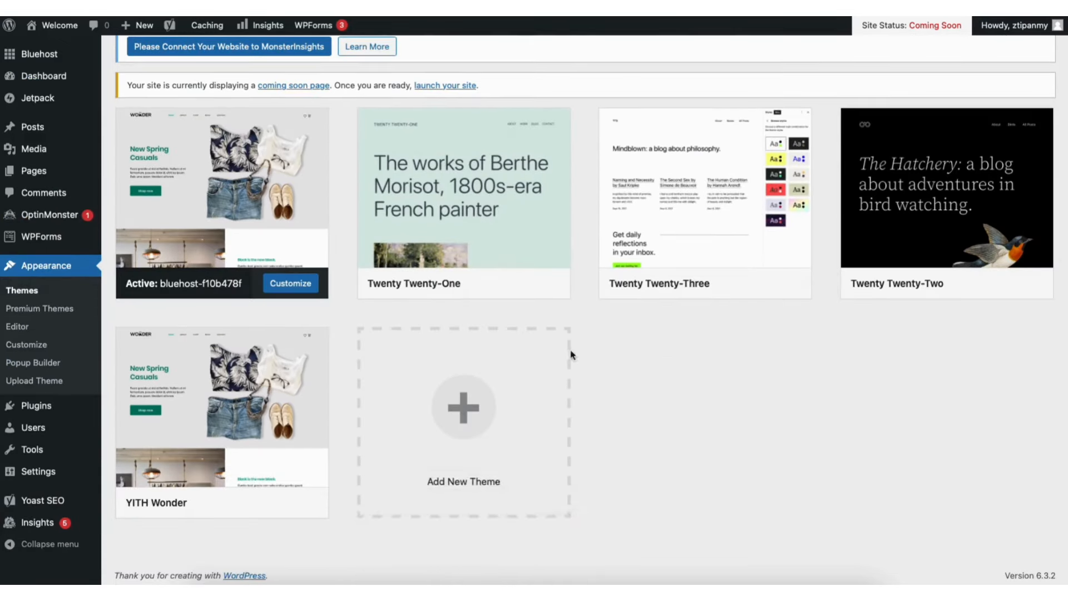
left_click(444, 431)
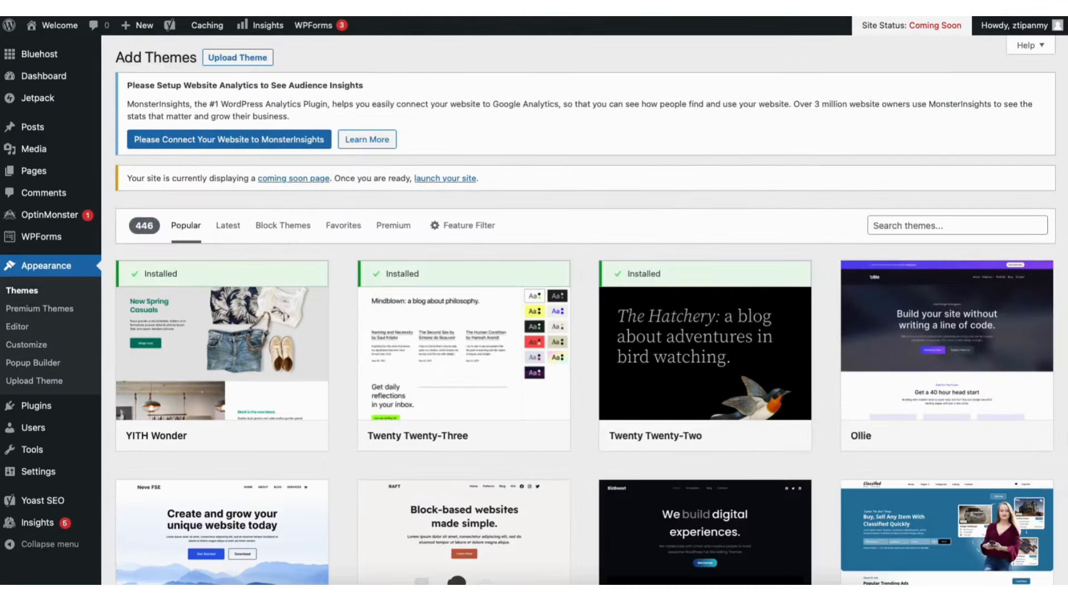
scroll(586, 310, "down", 8)
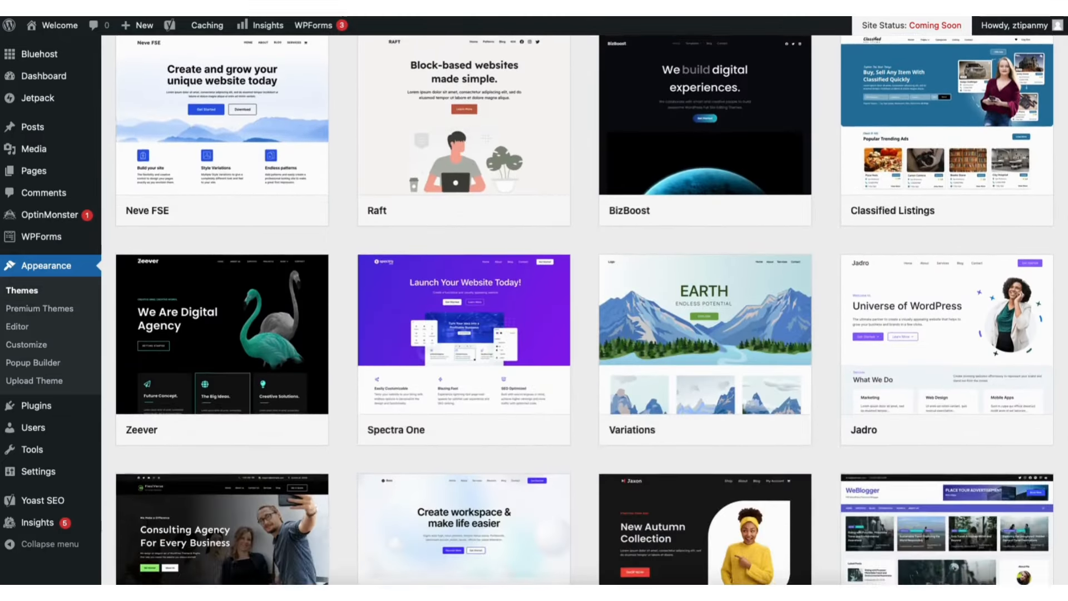
scroll(586, 311, "down", 9)
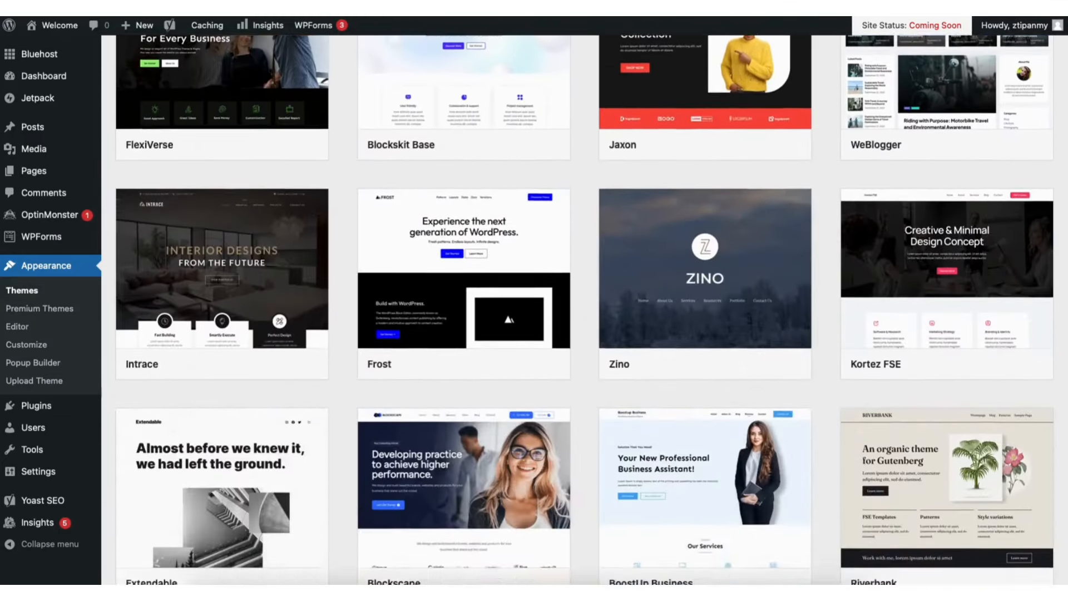
scroll(584, 311, "down", 8)
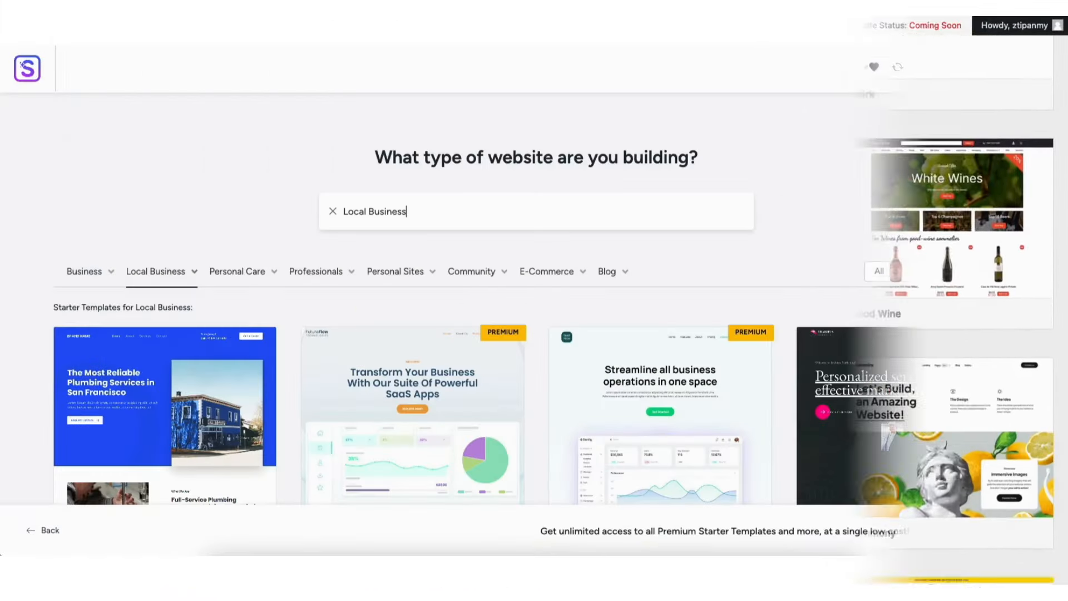
scroll(537, 298, "down", 14)
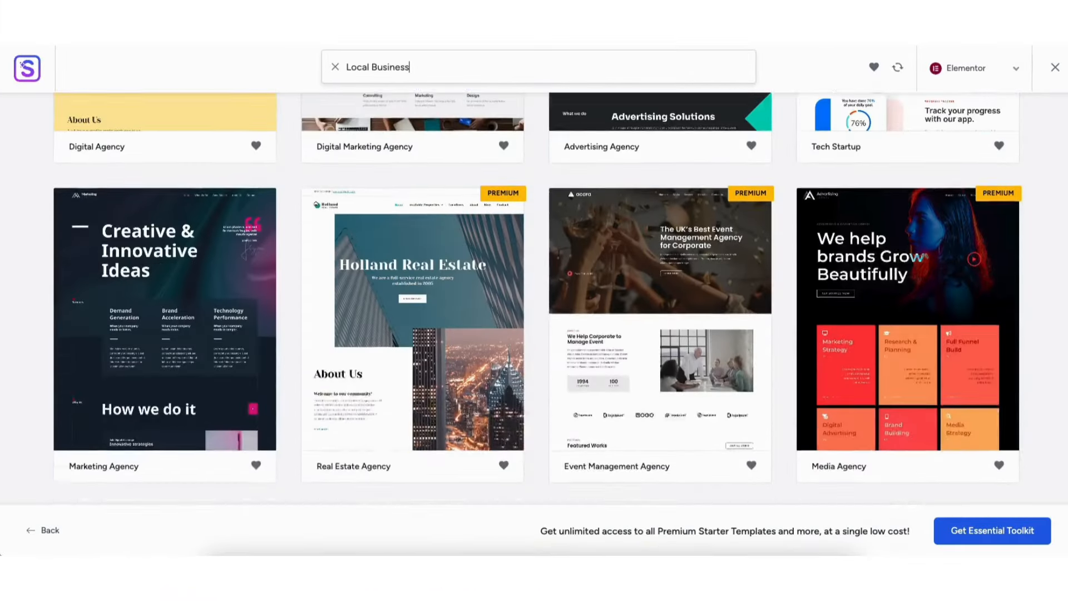
scroll(538, 299, "down", 5)
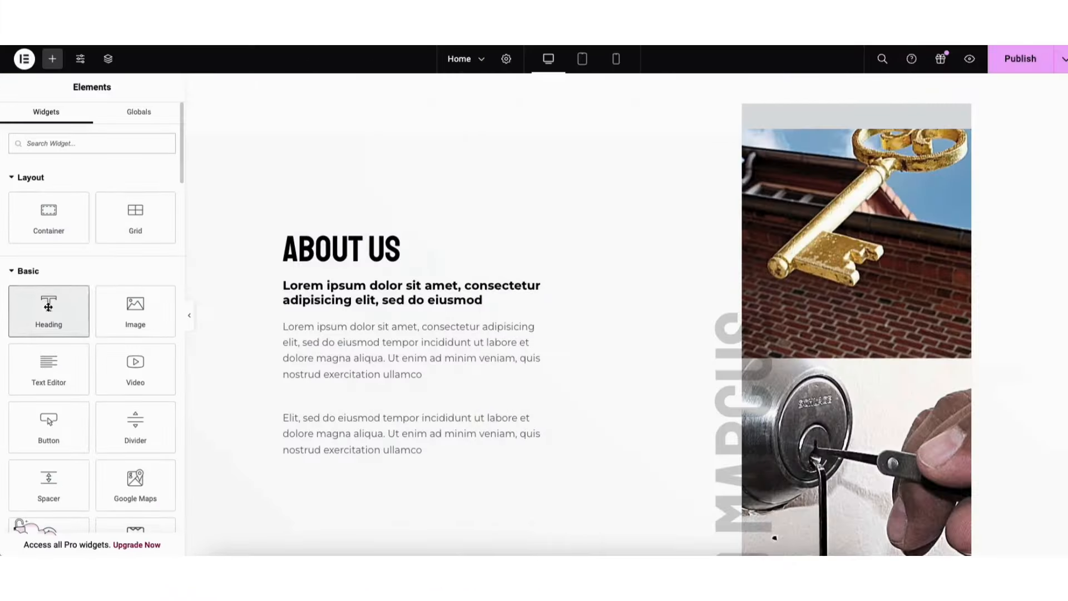
- Insert a Heading widget between the two paragraphs of the About Us section and set its text to "My Lock"
left_click_drag(48, 307, 333, 387)
triple_click(340, 428)
type("My ")
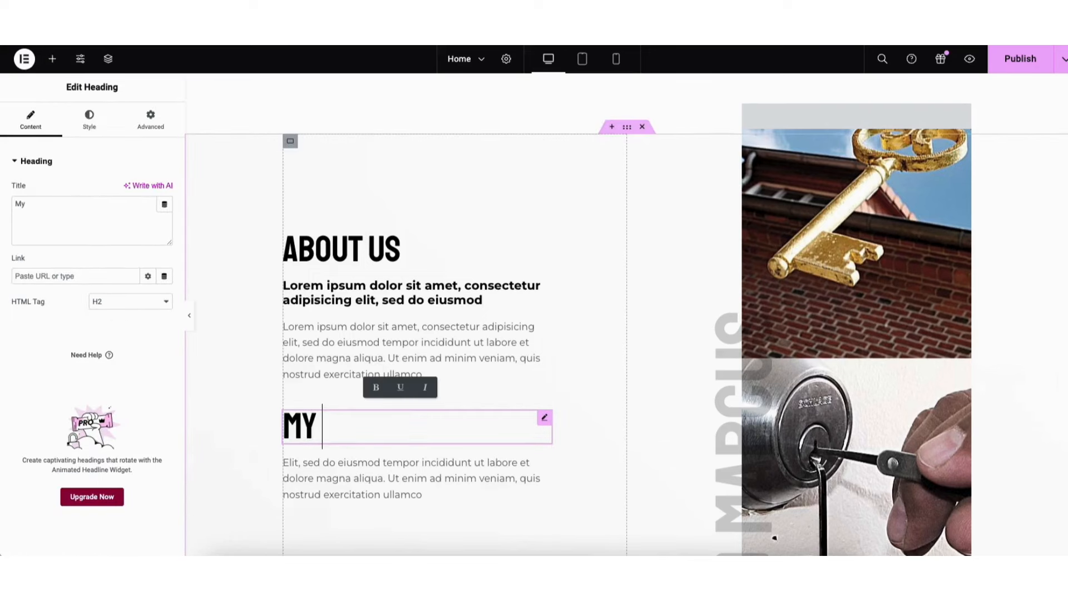
type("Lock")
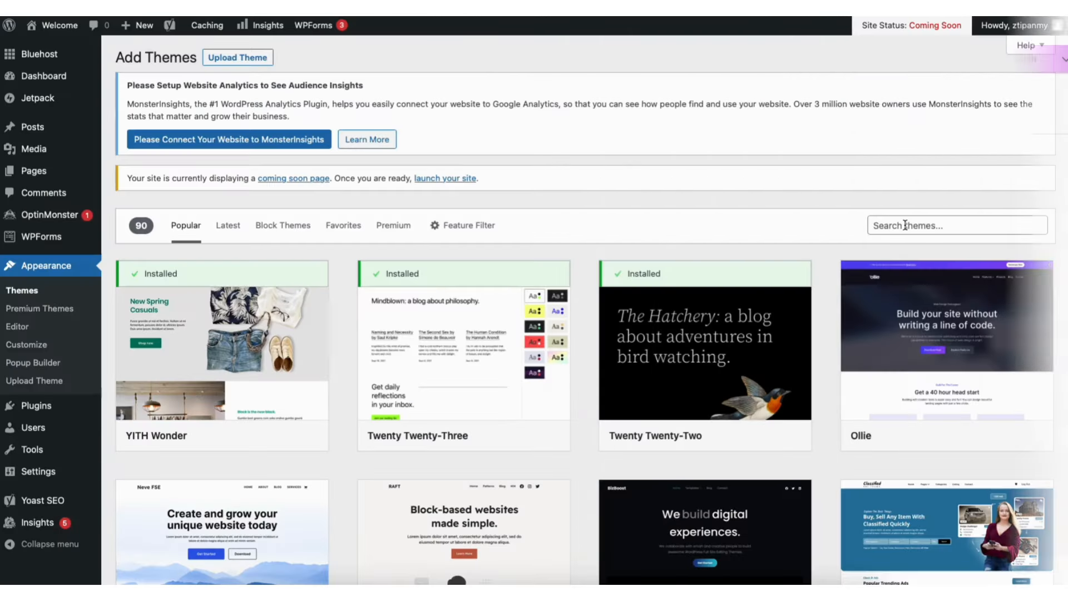
- Search the theme directory for "astra", then install and activate the Astra theme
left_click(905, 225)
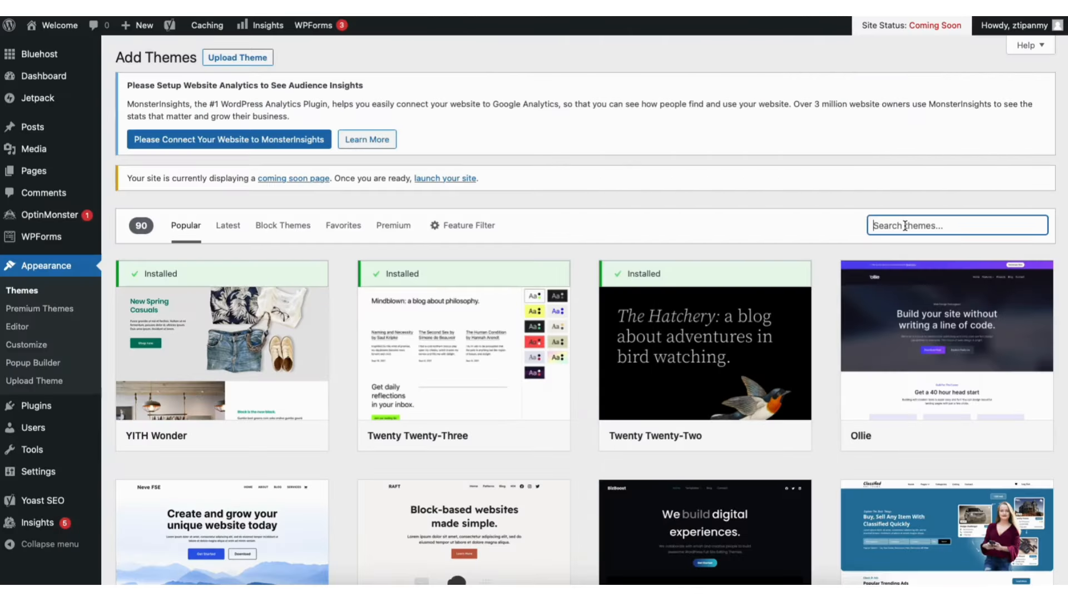
type("astra")
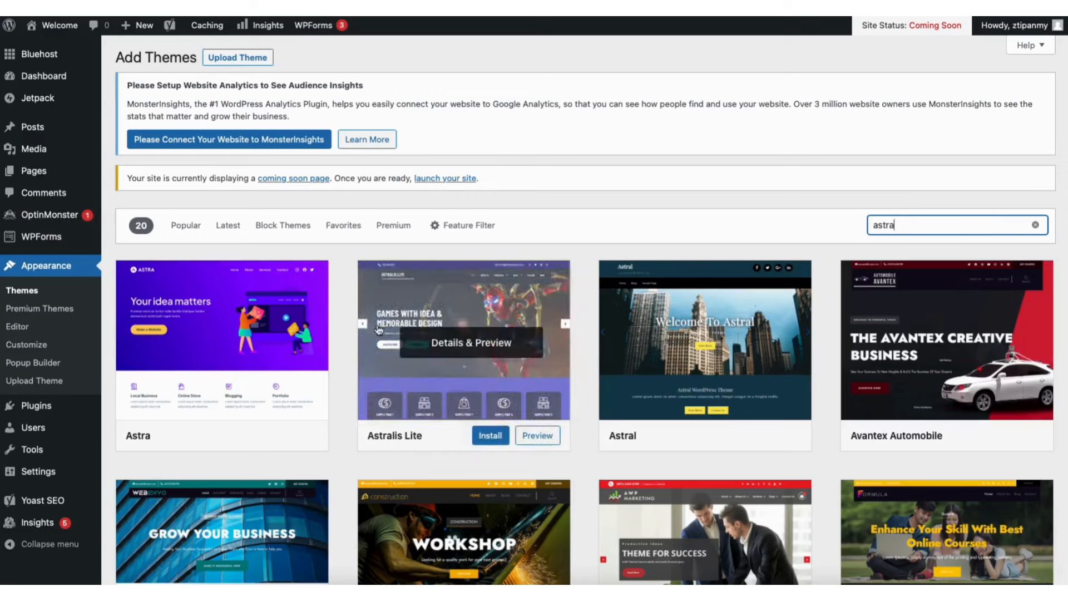
left_click(246, 437)
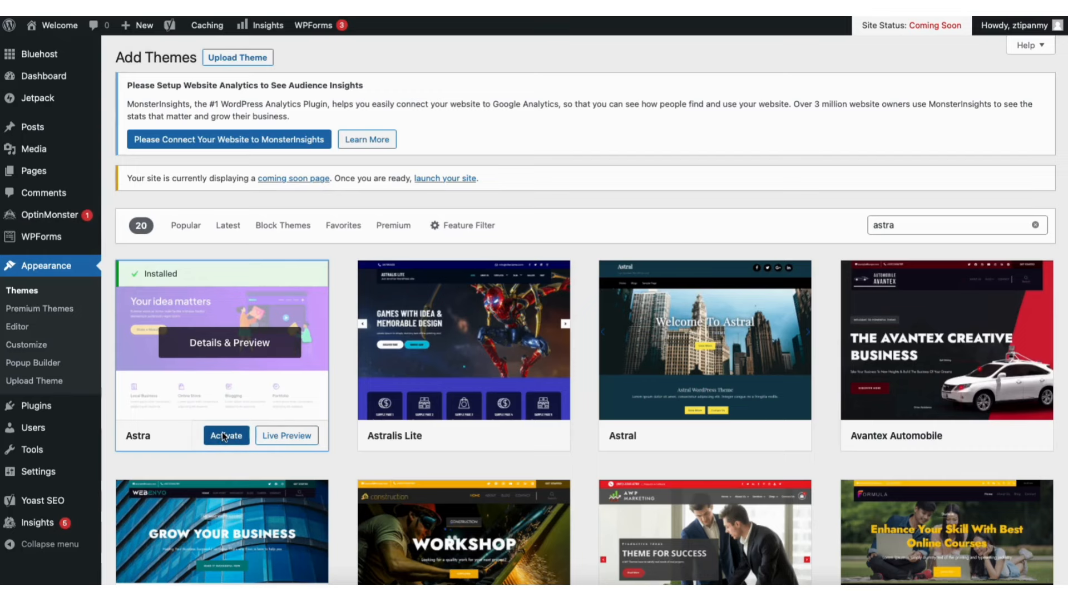
left_click(224, 436)
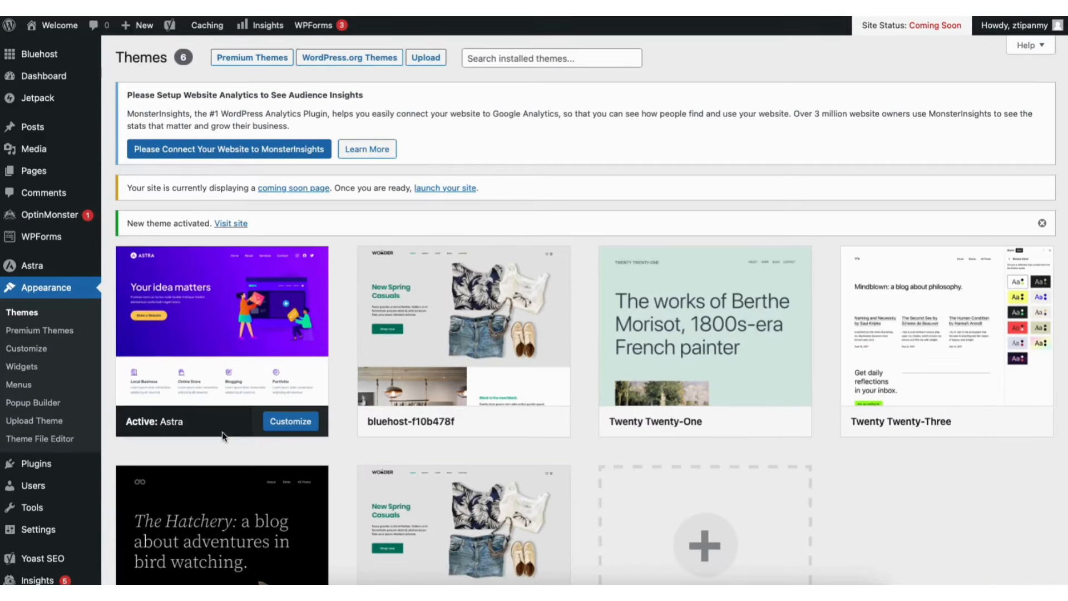
- Search the plugin directory for "starter templates", then install and activate the Starter Templates plugin by Brainstorm Force
mouse_move(35, 466)
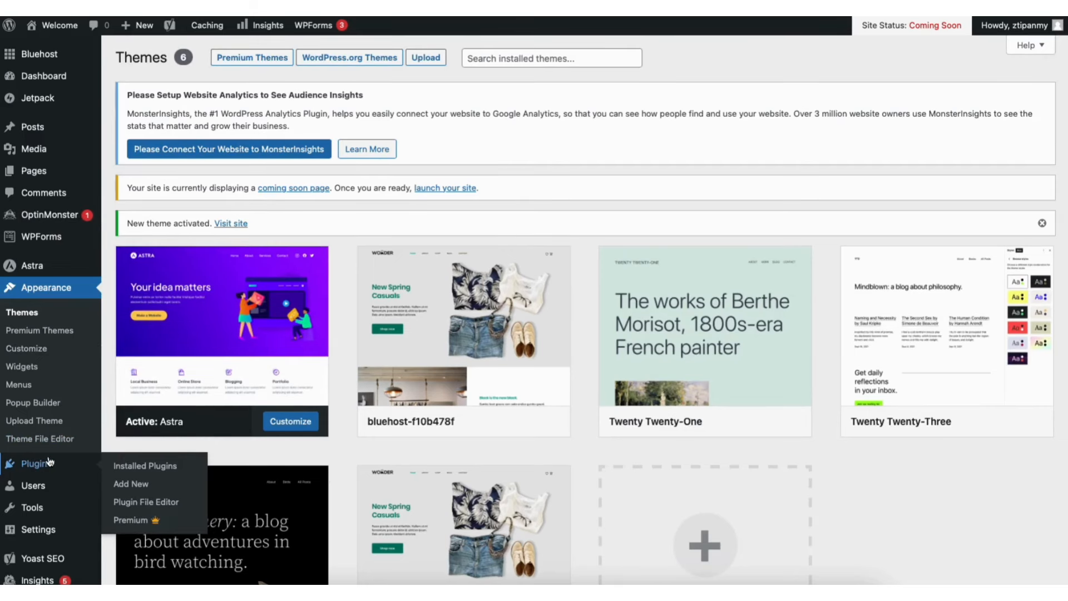
left_click(133, 482)
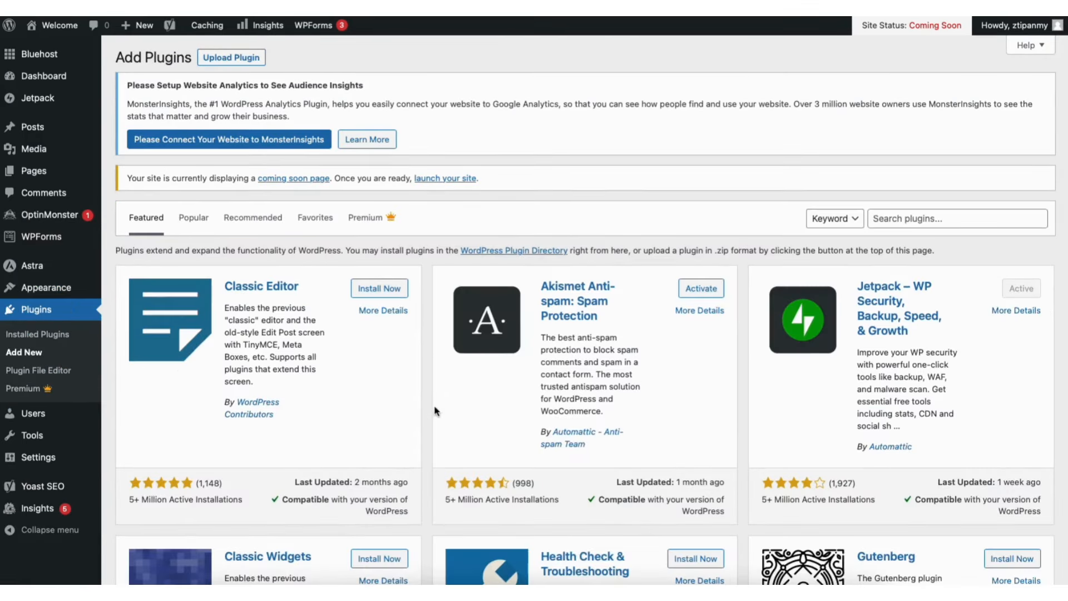
left_click(912, 218)
type("st")
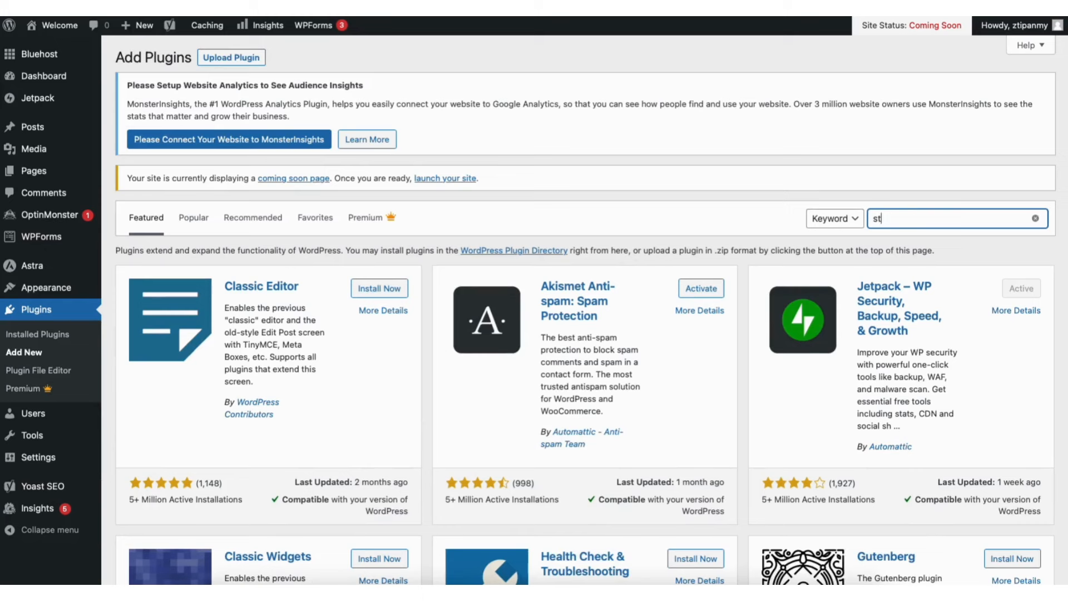
type("arter templates")
left_click(371, 293)
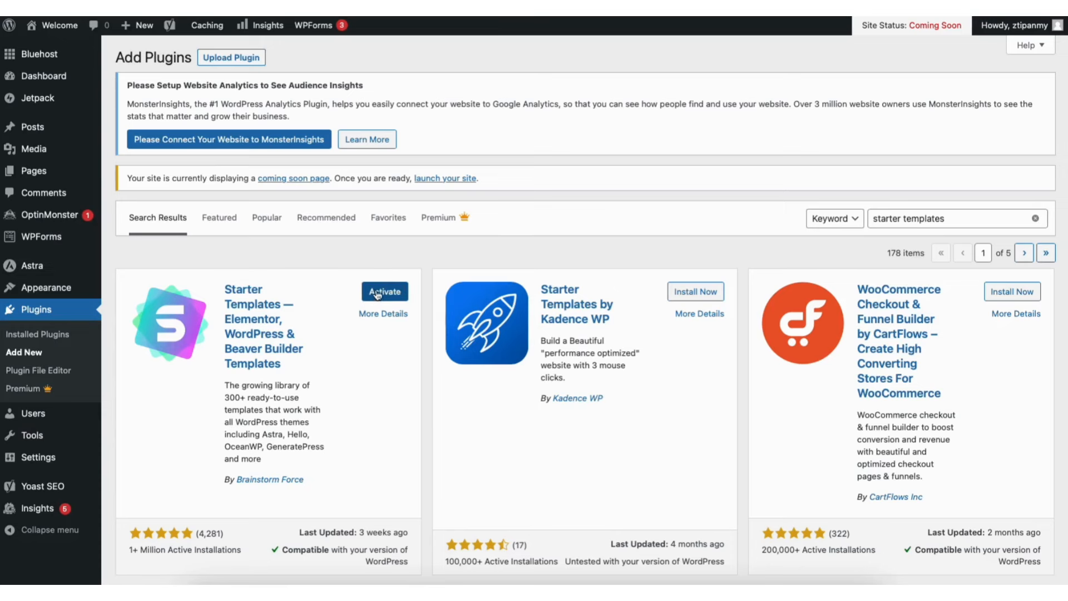
left_click(376, 291)
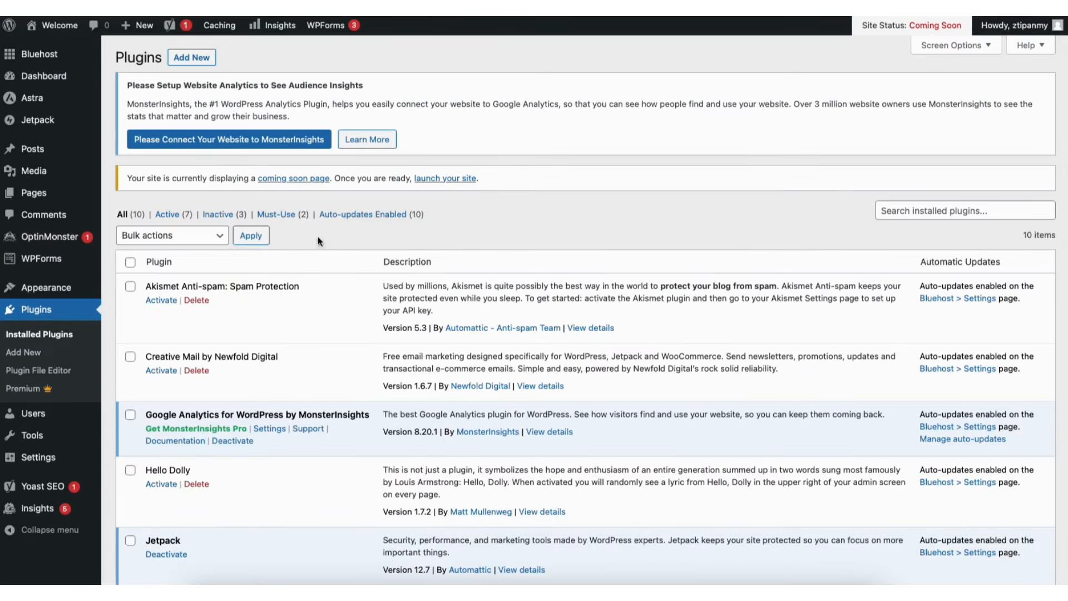
- Open the Starter Templates library with Elementor as the page builder and browse the popular website templates
mouse_move(56, 289)
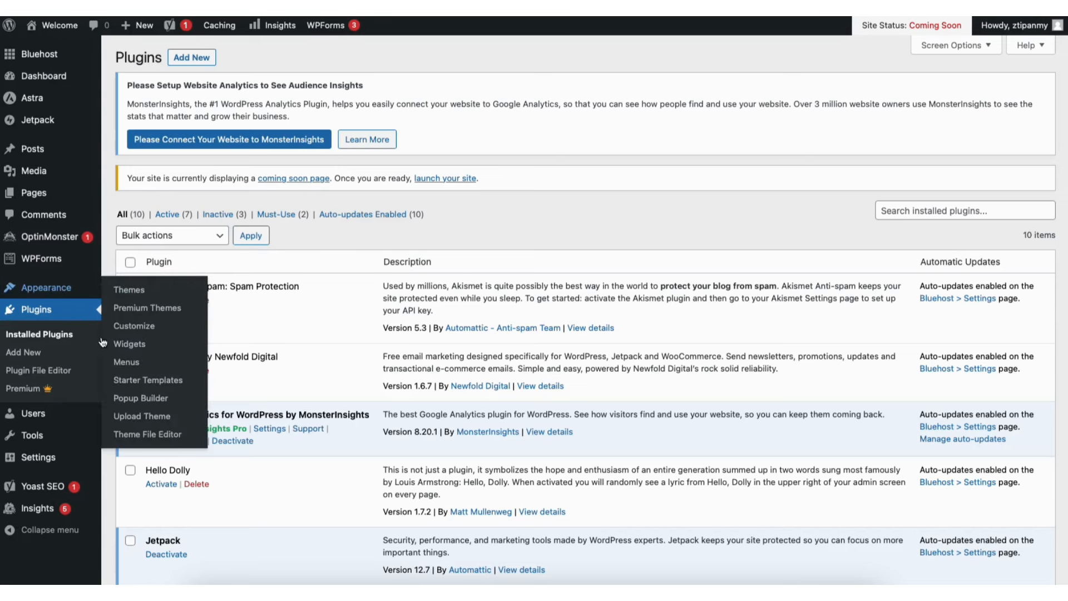
left_click(137, 381)
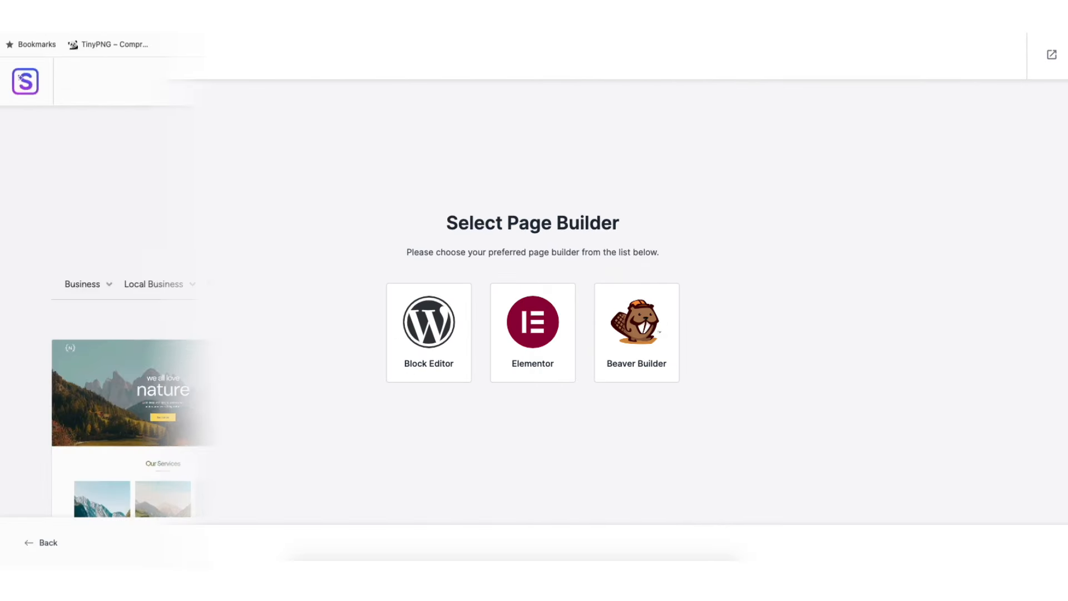
scroll(534, 334, "down", 2)
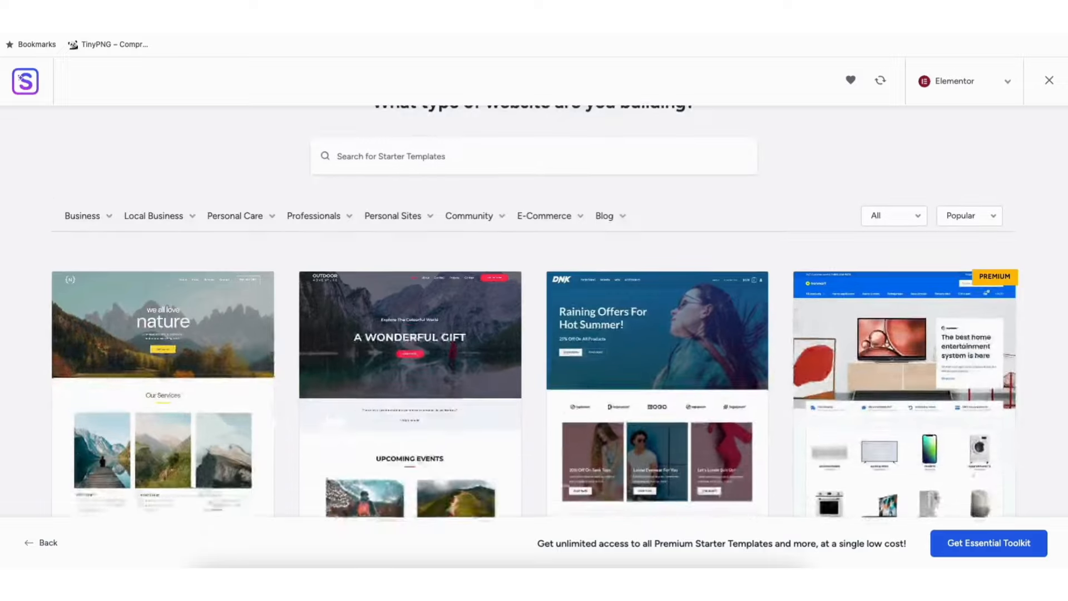
scroll(62, 445, "down", 7)
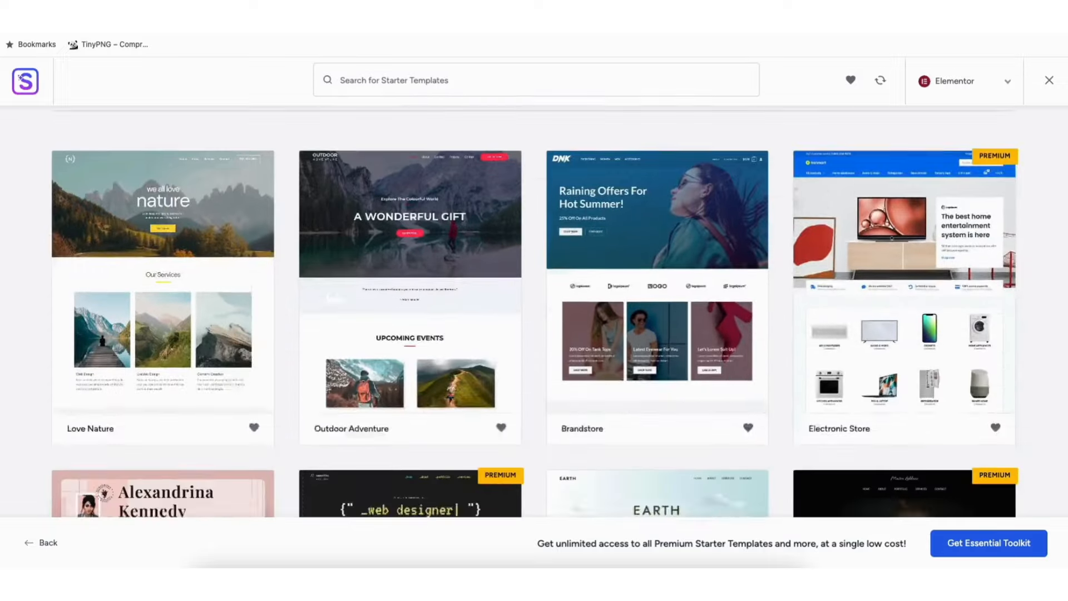
scroll(63, 445, "down", 10)
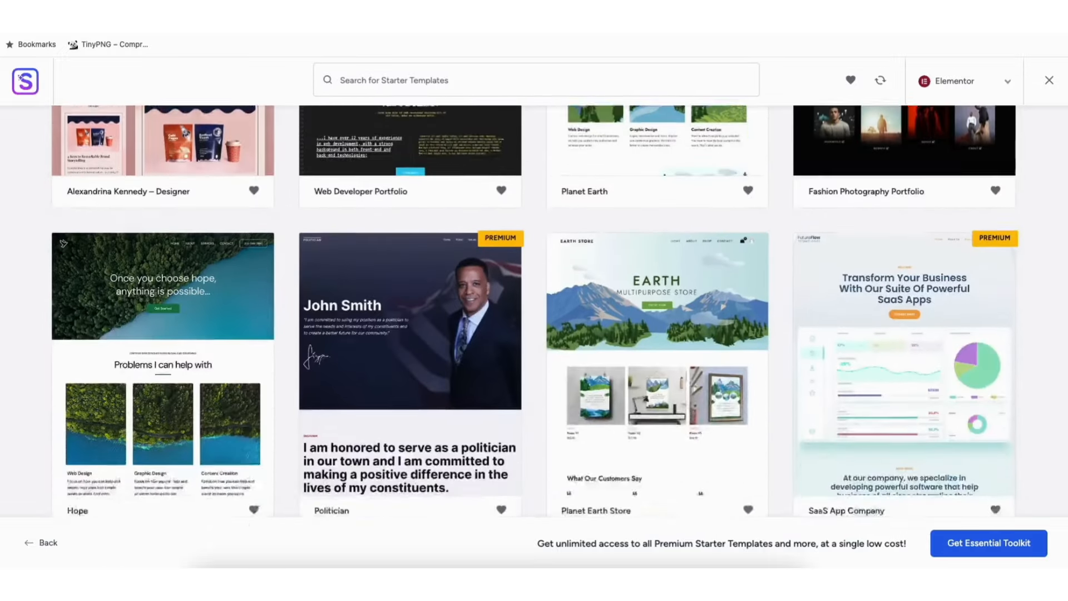
scroll(534, 312, "down", 2)
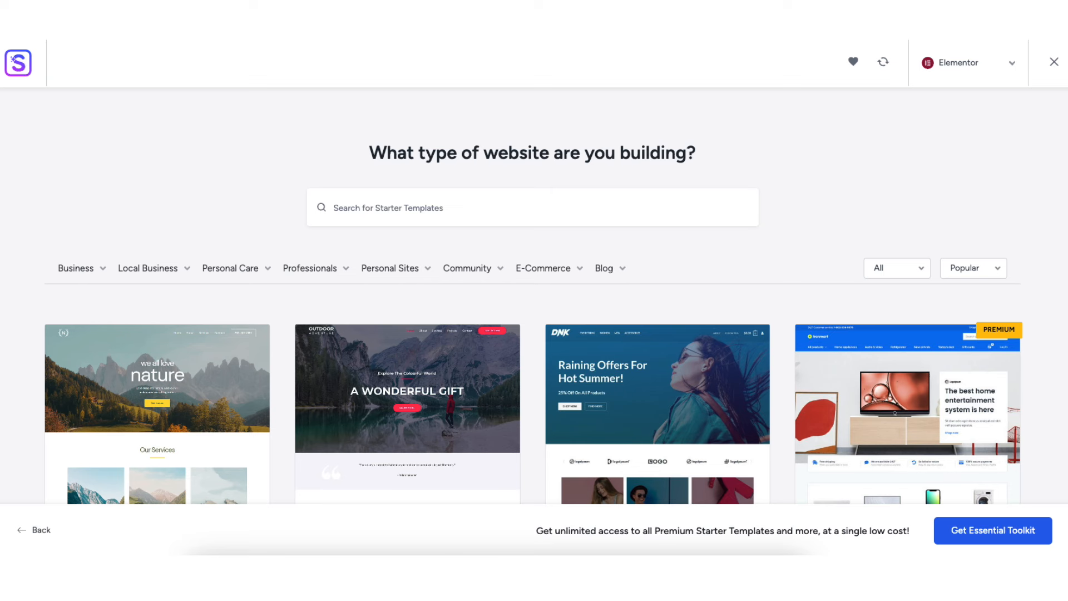
- Look through the template categories, preview the Love Nature template and close its preview
left_click(80, 272)
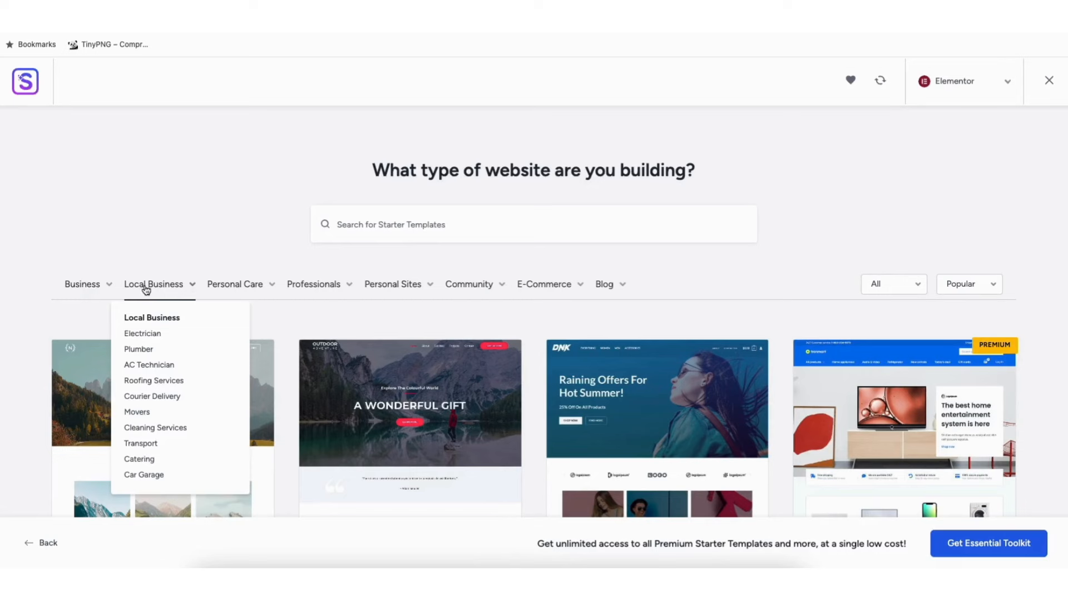
mouse_move(322, 290)
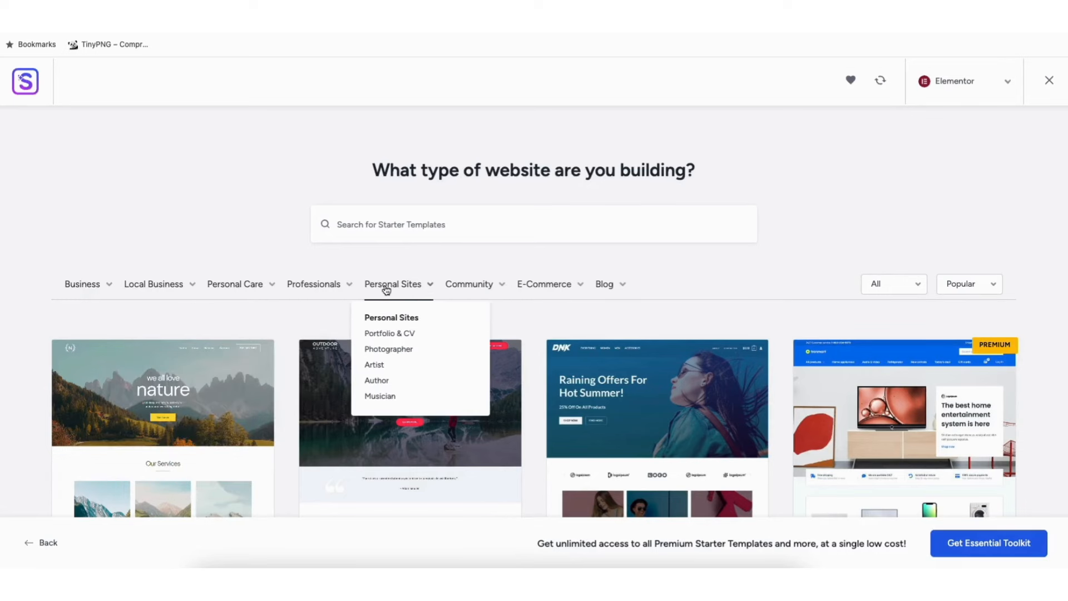
left_click(156, 410)
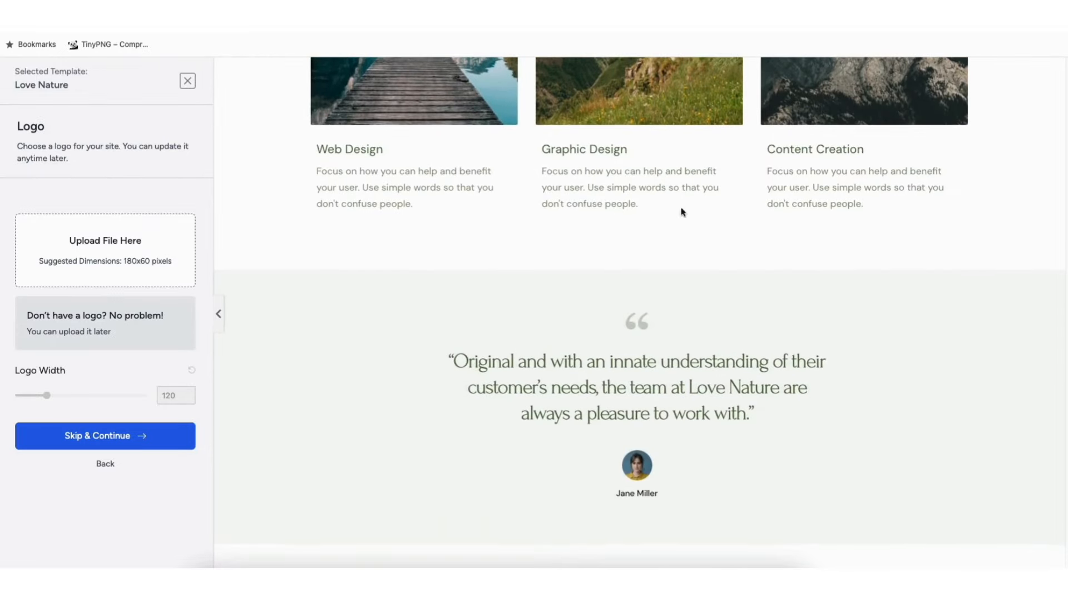
left_click(188, 80)
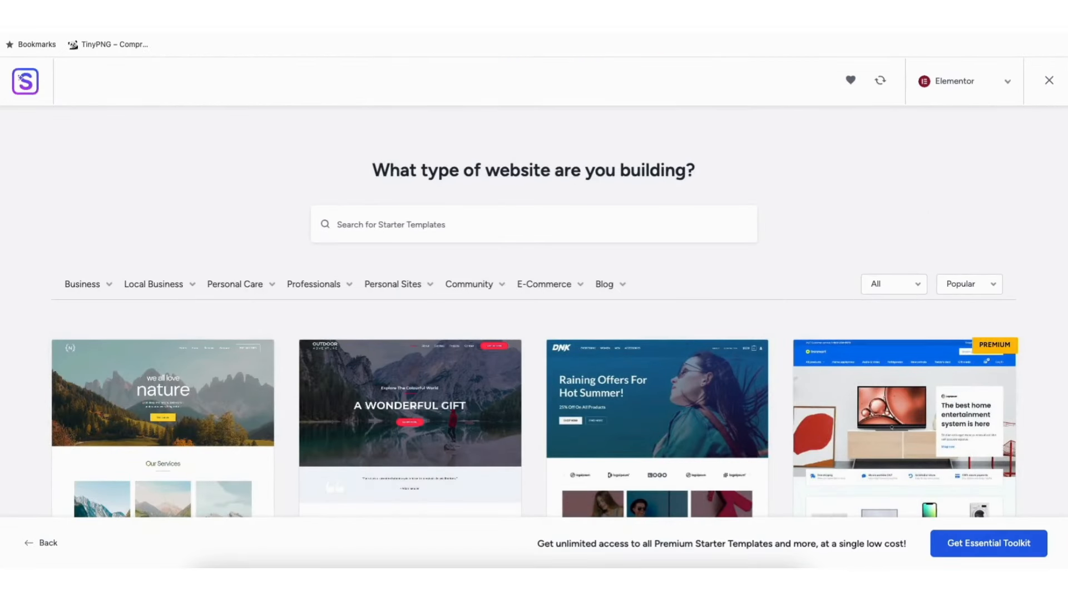
- Examine the full list of popular Elementor starter templates for a suitable website design
scroll(534, 311, "down", 5)
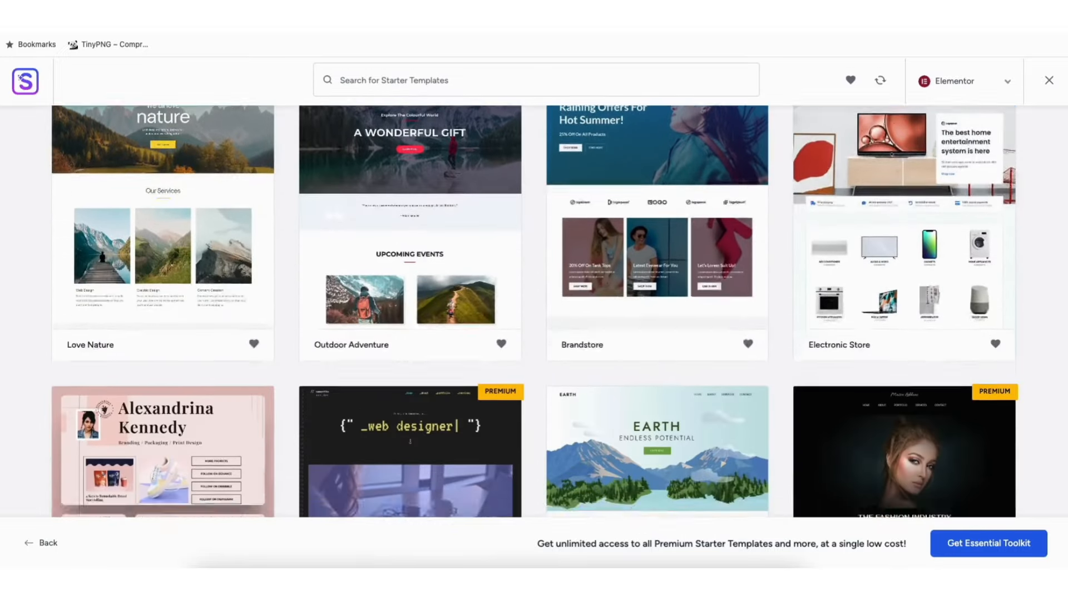
scroll(534, 312, "down", 10)
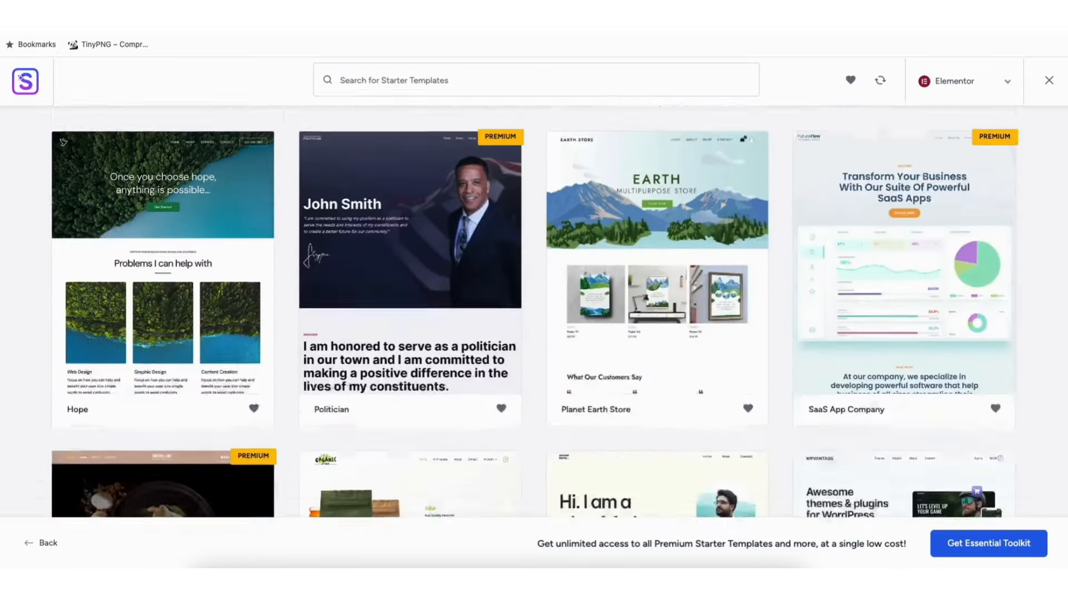
scroll(534, 311, "down", 8)
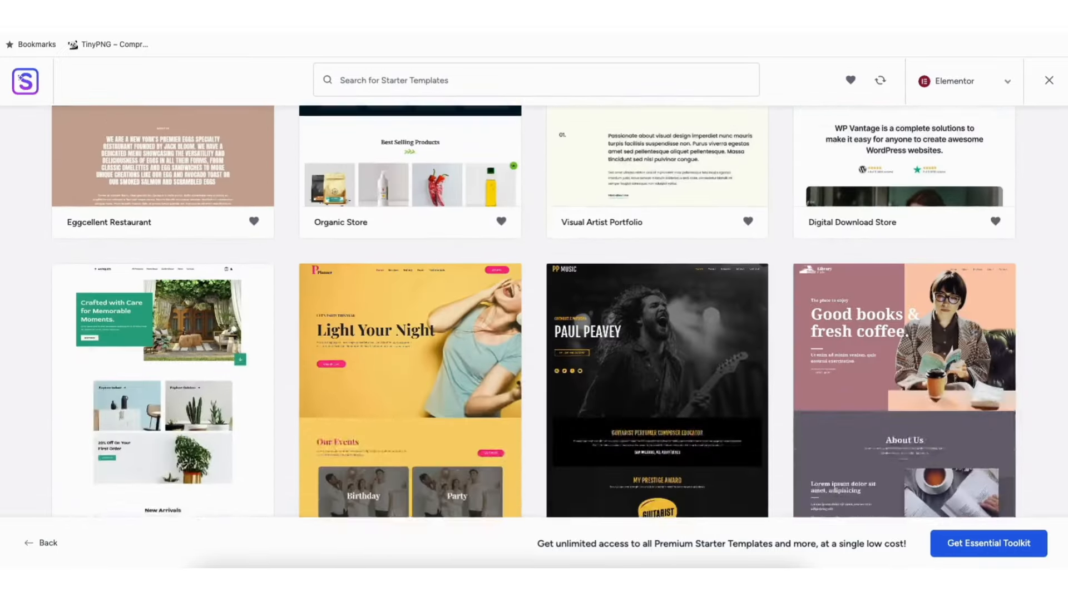
scroll(534, 312, "down", 10)
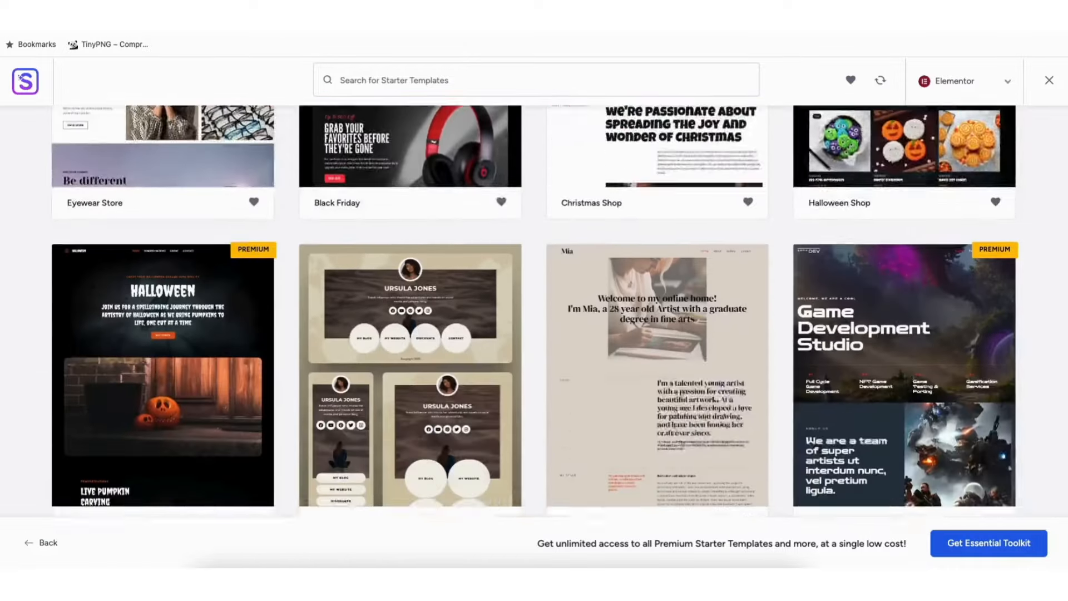
scroll(534, 312, "down", 10)
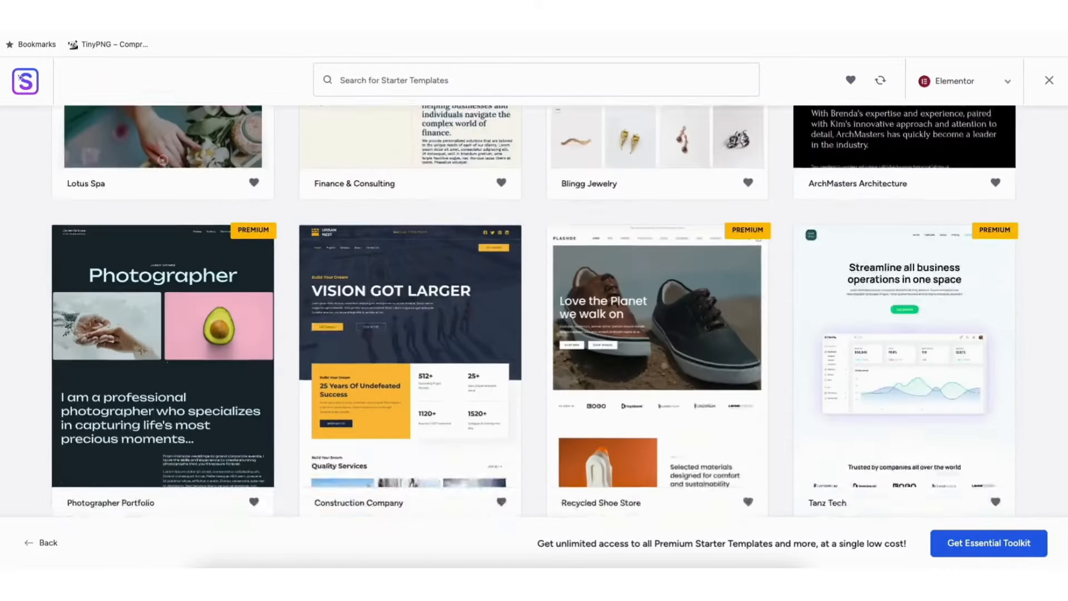
scroll(534, 311, "down", 10)
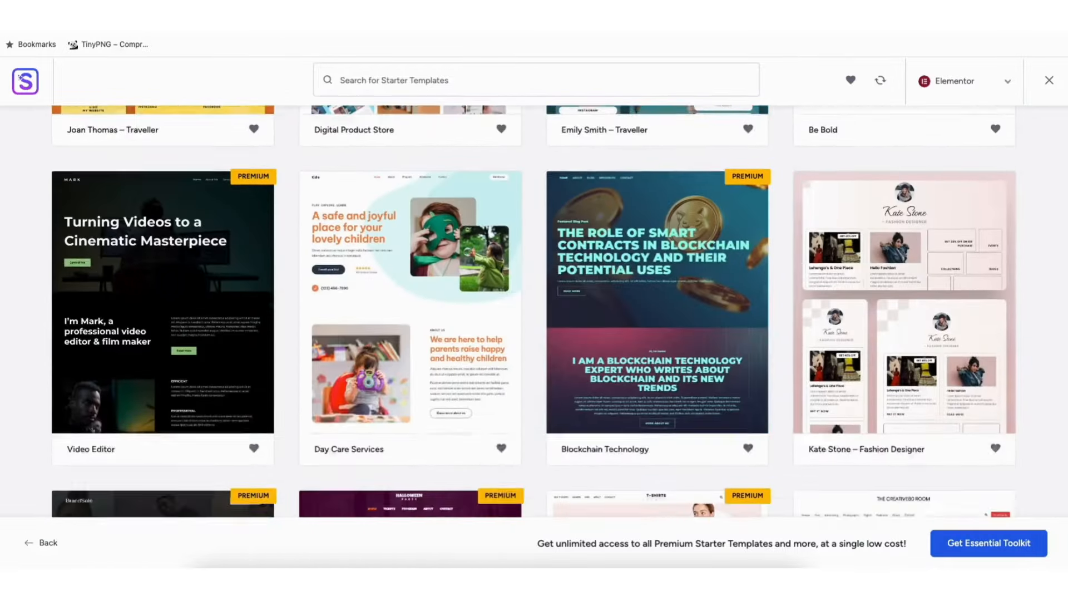
scroll(533, 312, "down", 10)
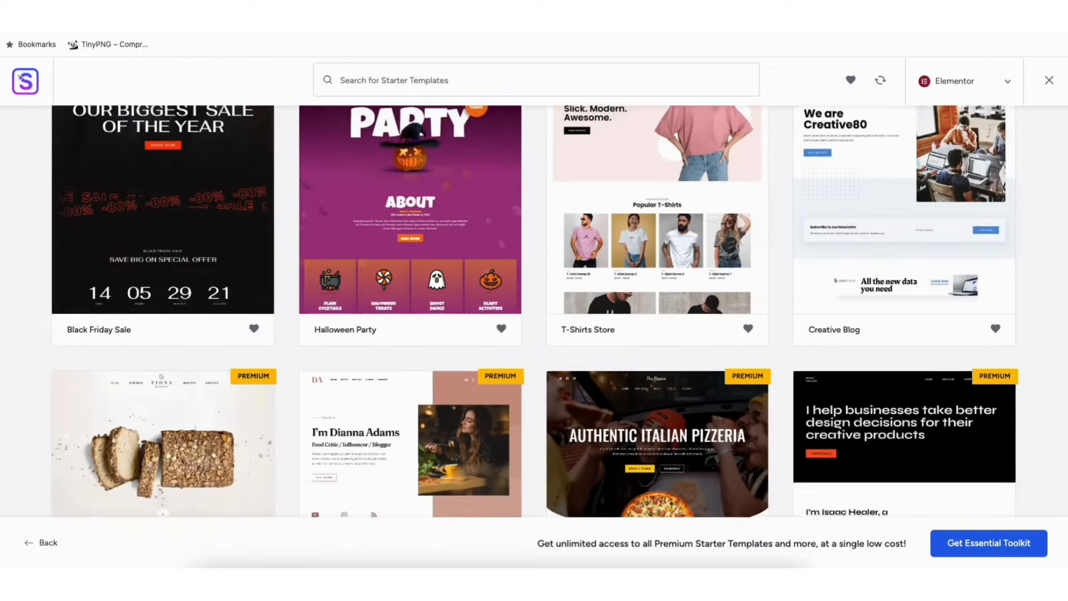
scroll(534, 312, "down", 10)
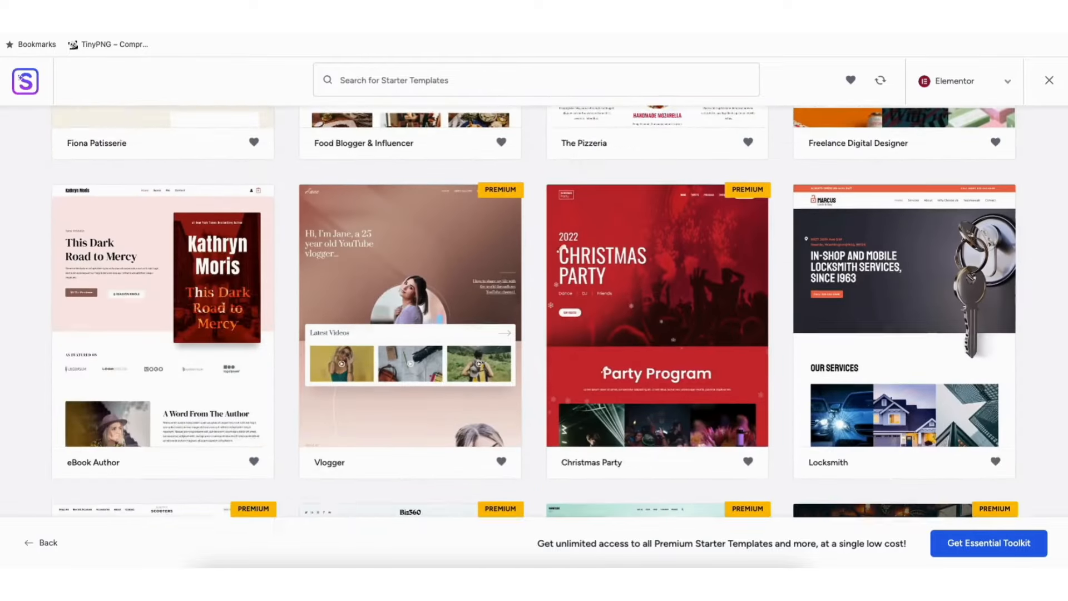
scroll(534, 312, "down", 10)
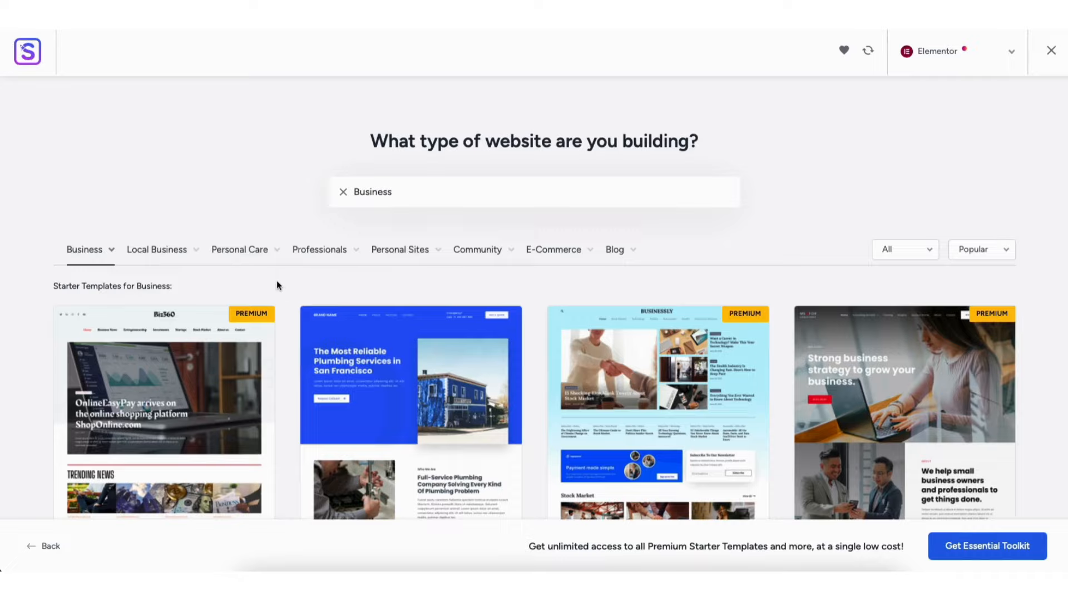
- Filter the starter templates by the Local Business category and select the Locksmith template
mouse_move(155, 251)
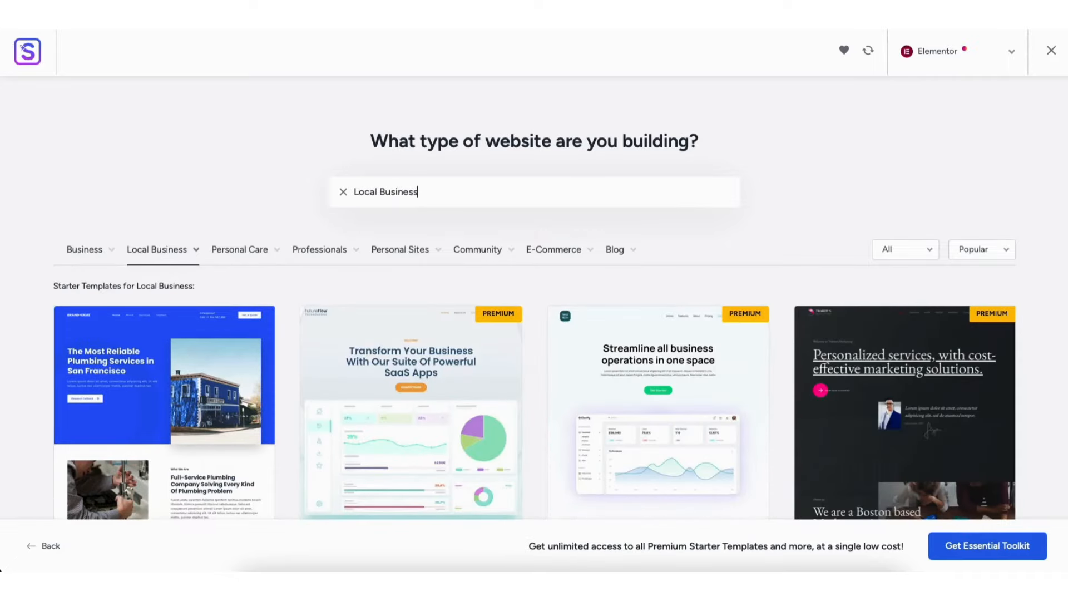
scroll(980, 214, "down", 5)
scroll(533, 297, "down", 20)
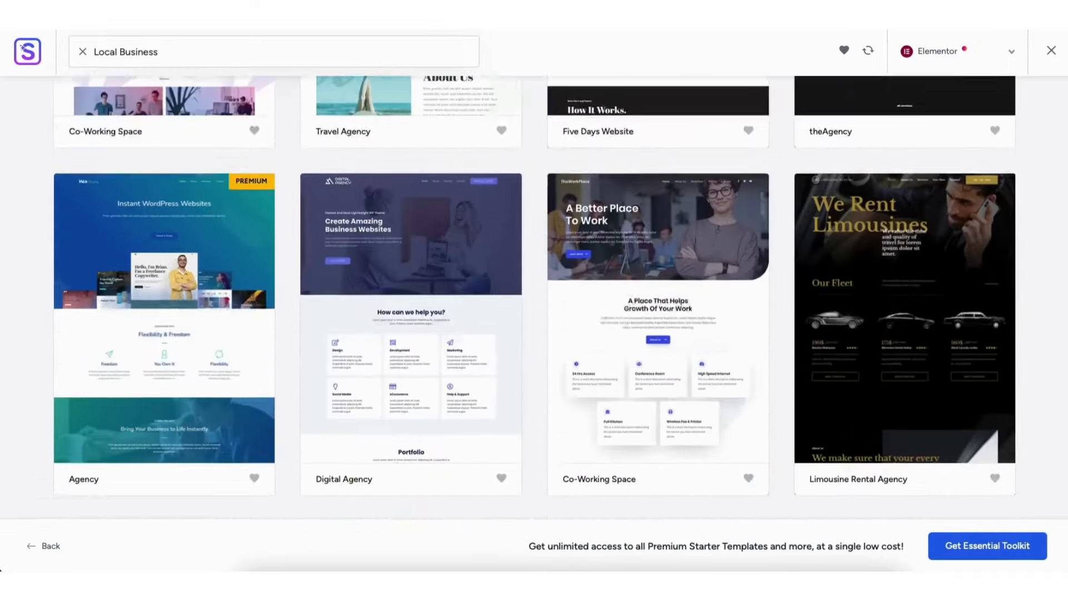
scroll(534, 297, "down", 10)
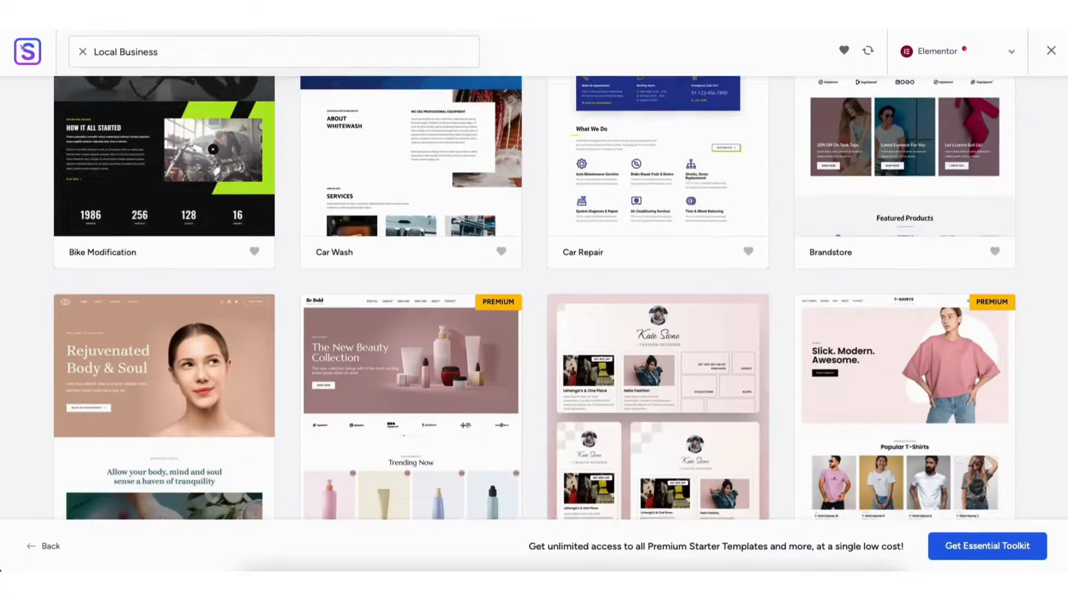
scroll(534, 297, "down", 10)
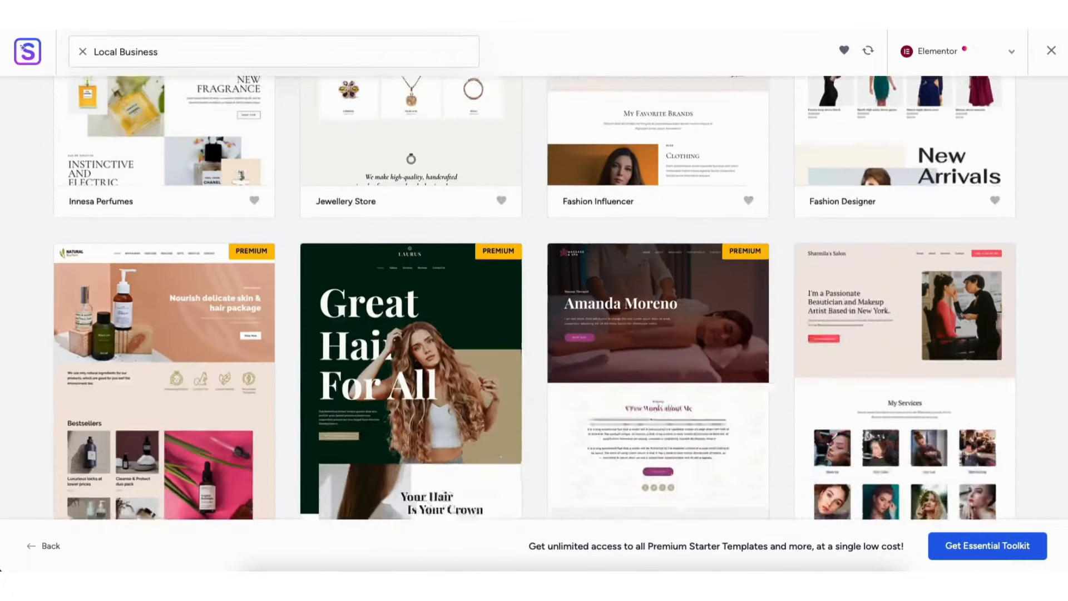
scroll(534, 298, "down", 8)
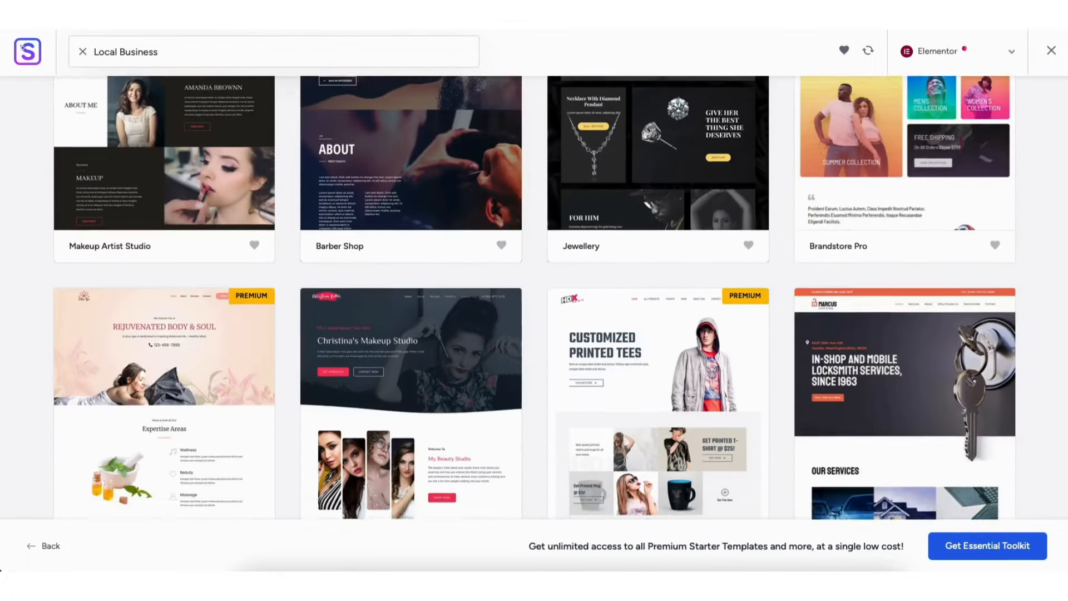
scroll(534, 297, "down", 2)
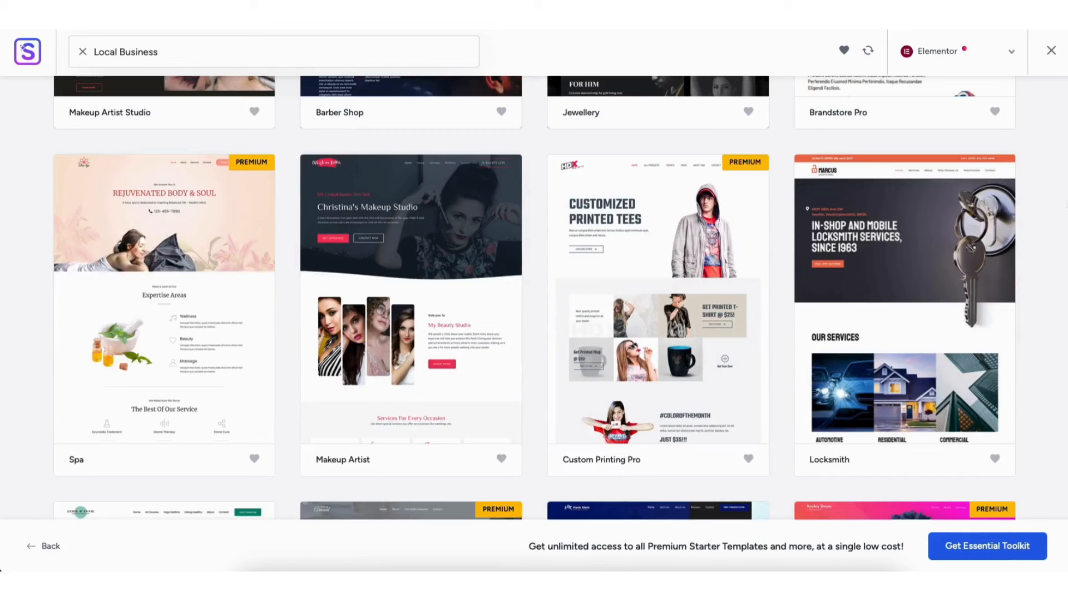
left_click(888, 287)
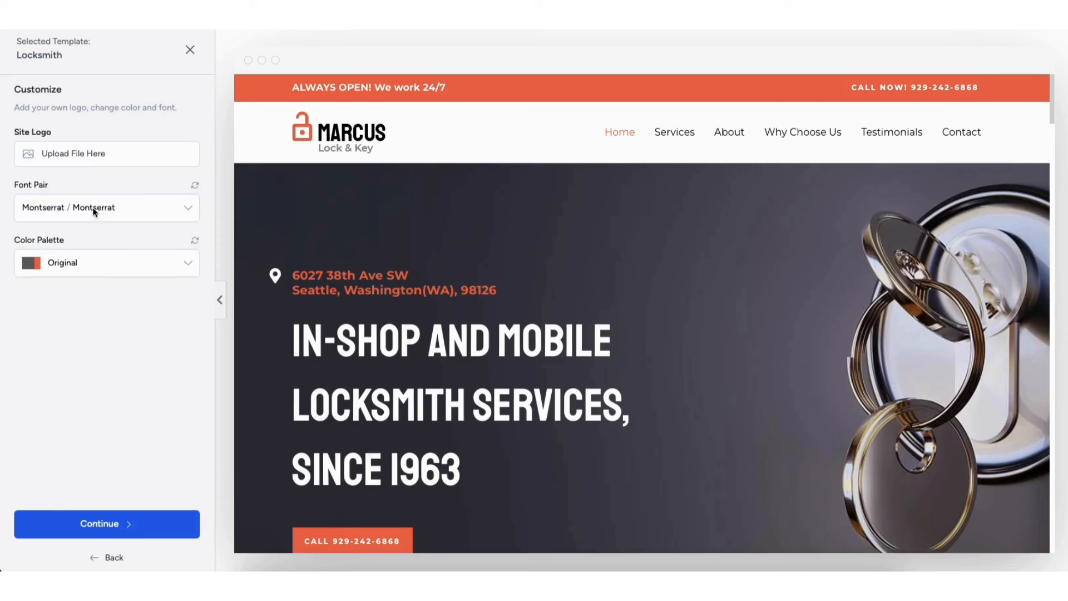
- Try the Style 1, Style 2 and Style 4 color palettes on the Locksmith template and restore the Original palette
left_click(90, 267)
left_click(69, 320)
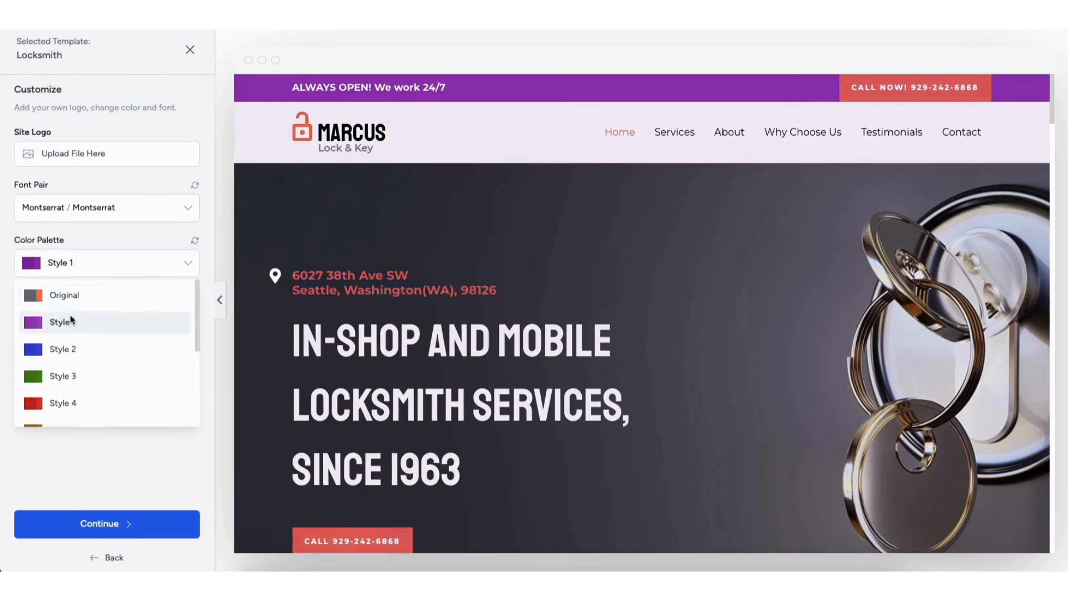
left_click(69, 264)
left_click(59, 348)
left_click(65, 263)
left_click(55, 403)
left_click(61, 265)
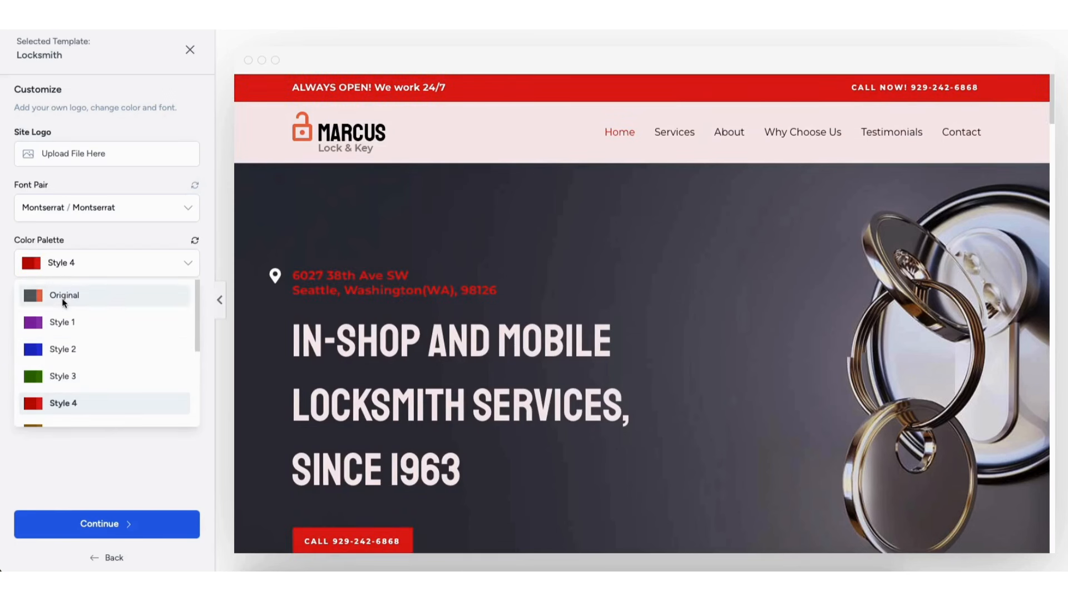
left_click(62, 294)
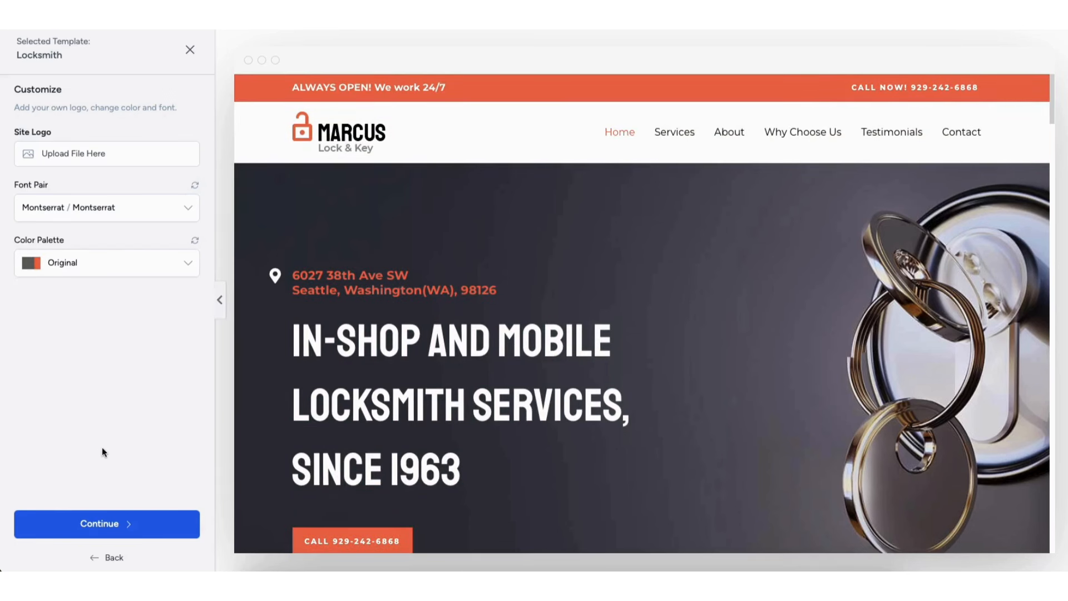
- Accept the template's logo, font and colors, skip the extra features, and build the website with all the import options enabled
left_click(118, 521)
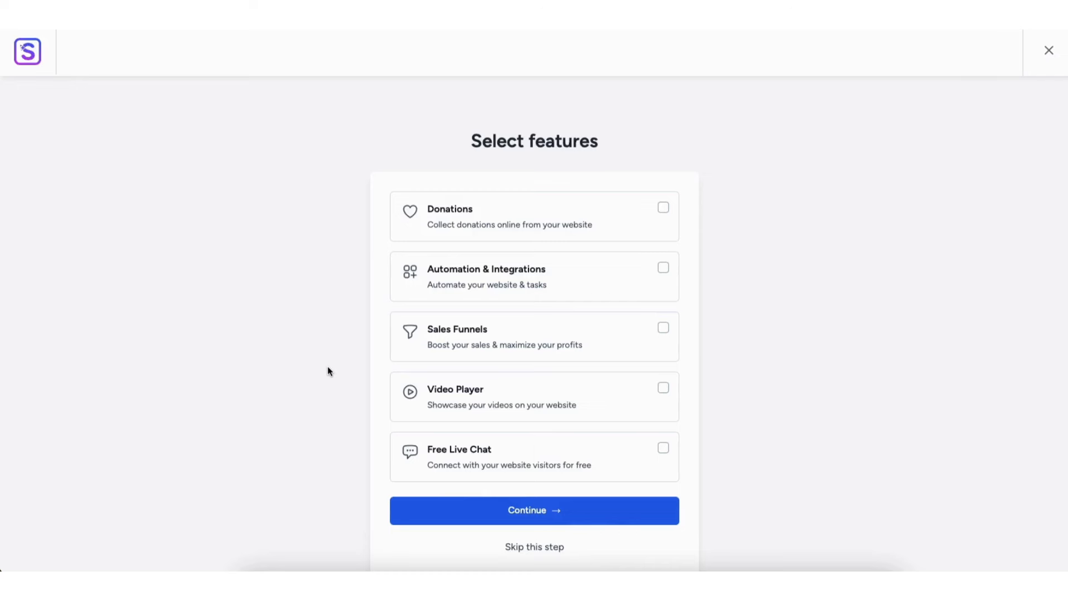
left_click(520, 549)
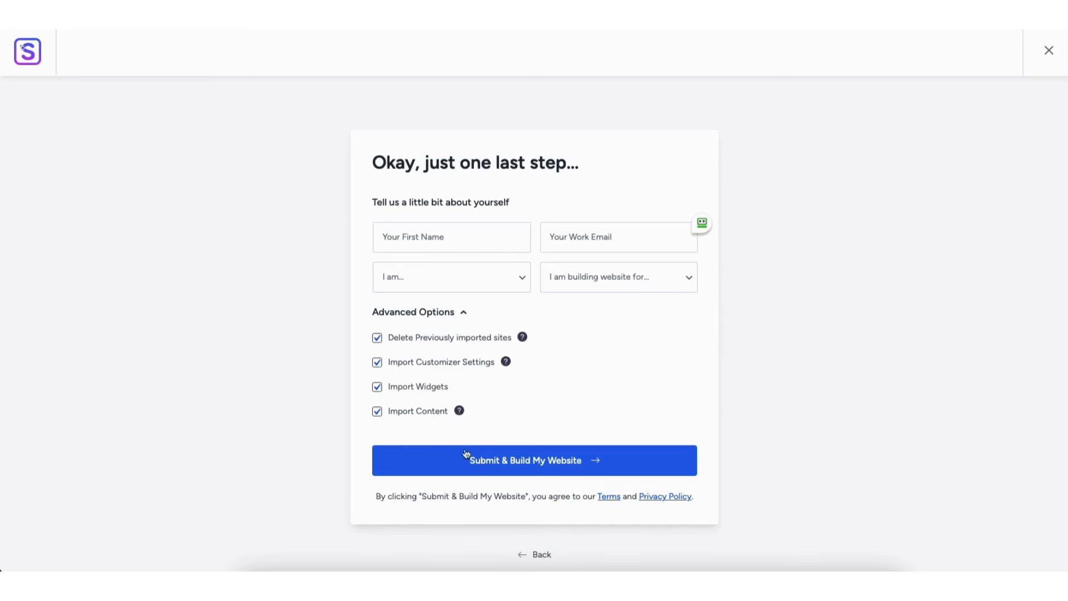
left_click(500, 462)
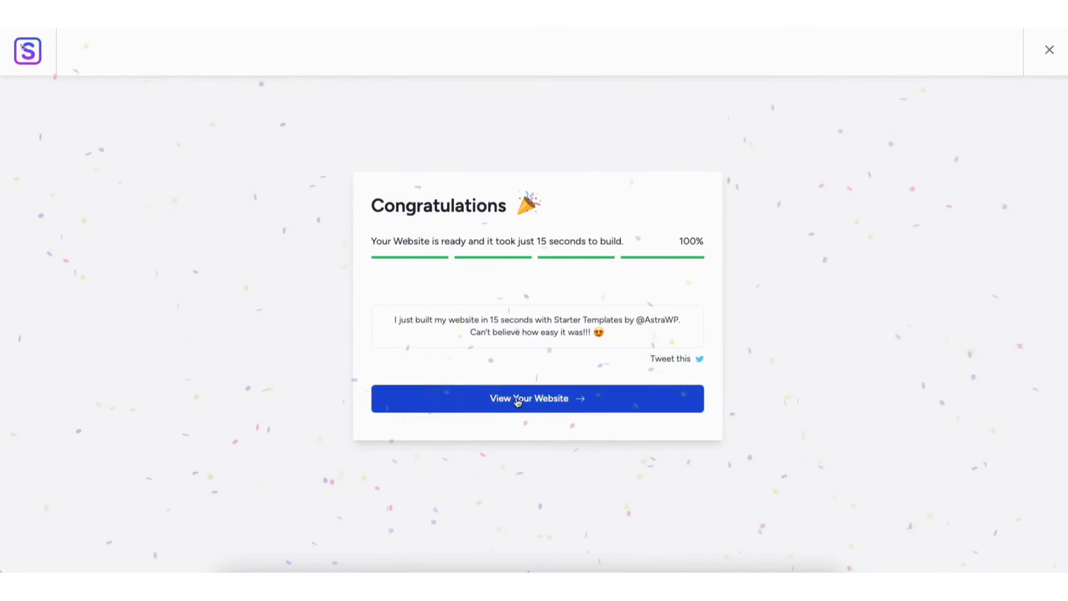
- Open the newly built website and examine the sections of its home page
left_click(515, 399)
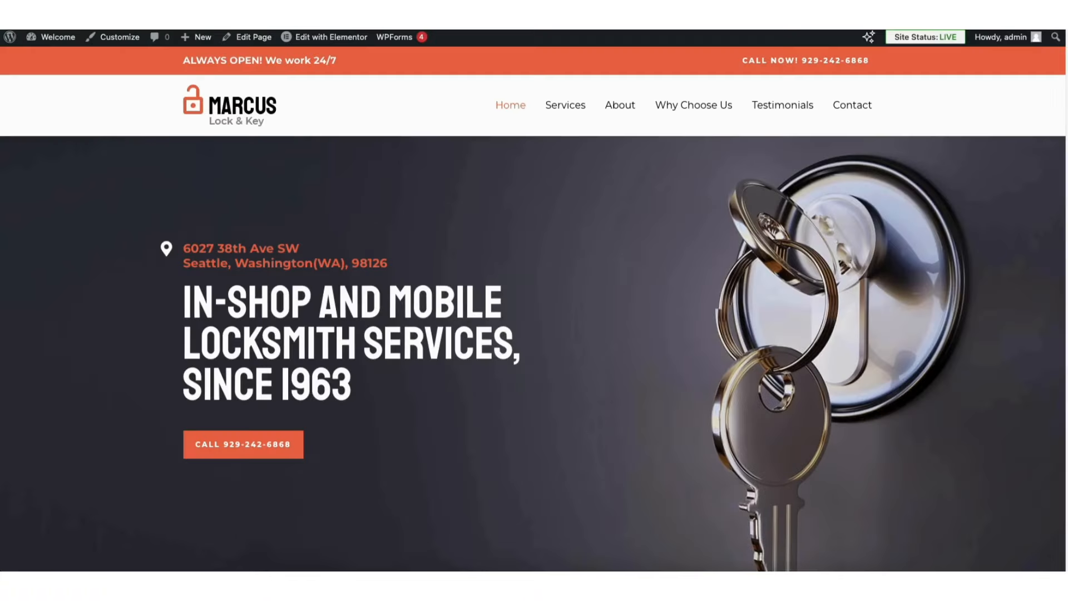
scroll(1059, 116, "down", 9)
scroll(1058, 117, "down", 15)
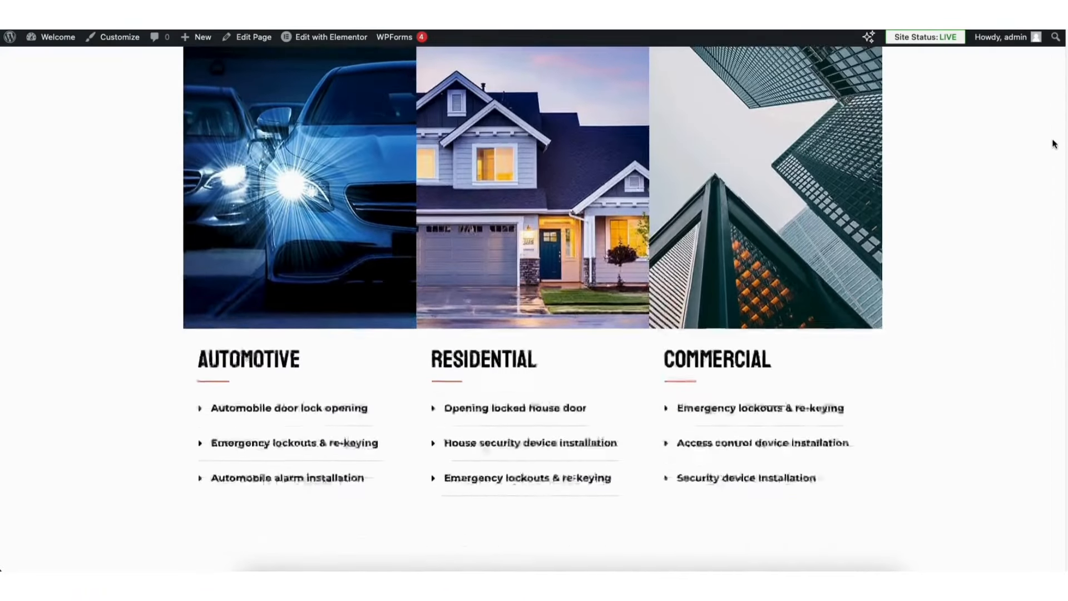
scroll(1063, 229, "down", 8)
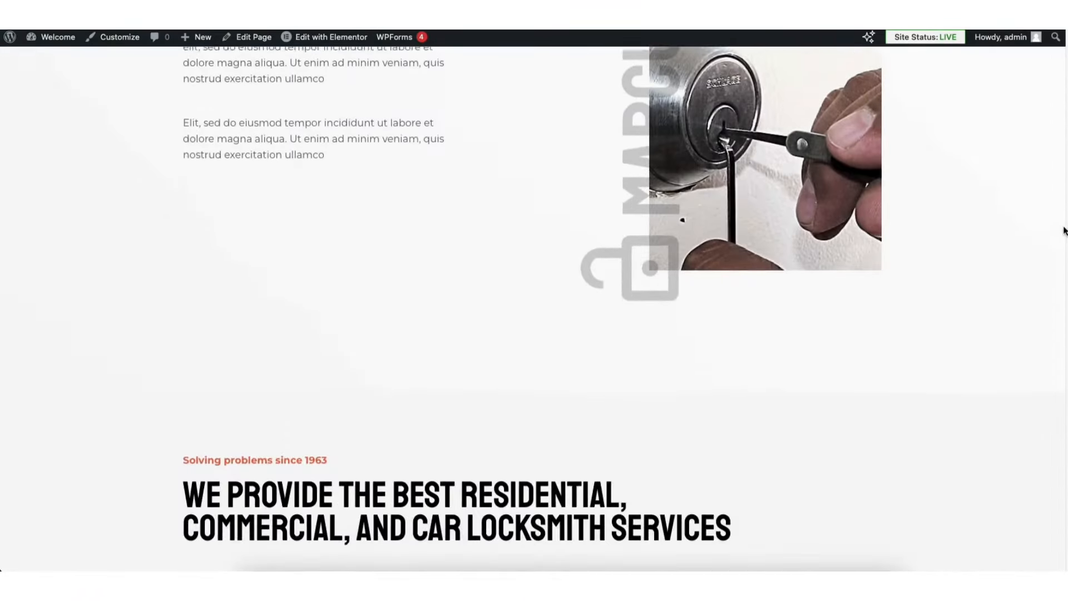
- Go from the website's home page to the WordPress dashboard and open the Features section of the Elementor settings
scroll(1056, 191, "up", 20)
scroll(1036, 95, "up", 6)
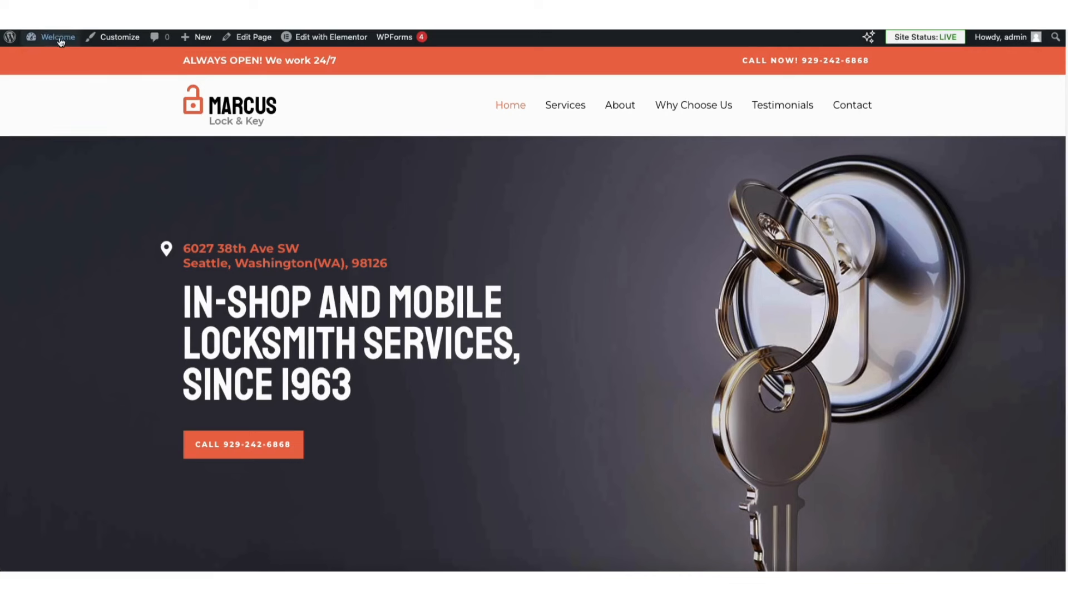
mouse_move(50, 42)
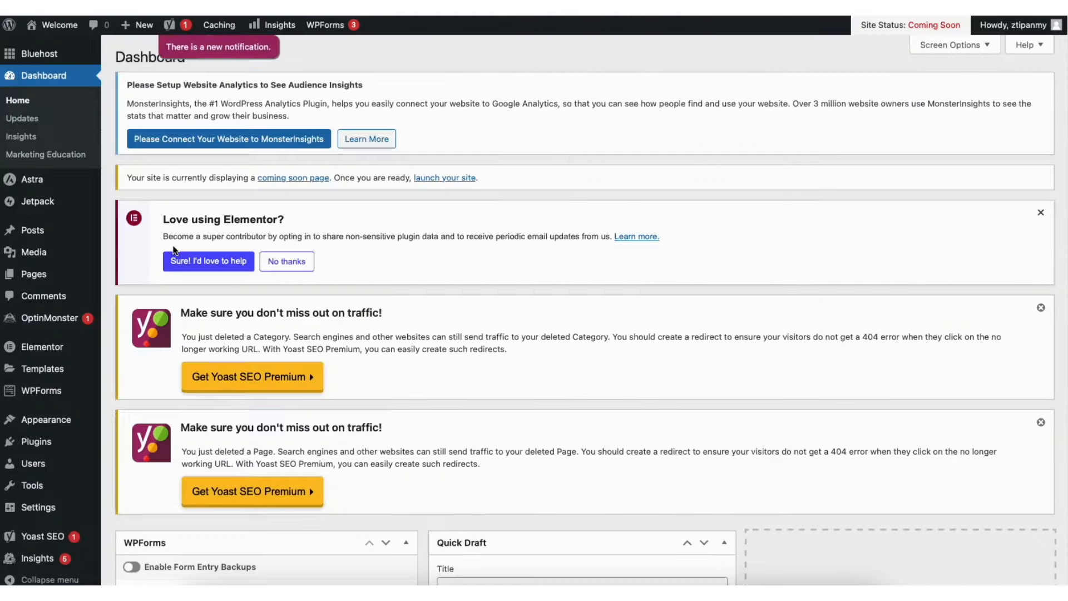
mouse_move(51, 353)
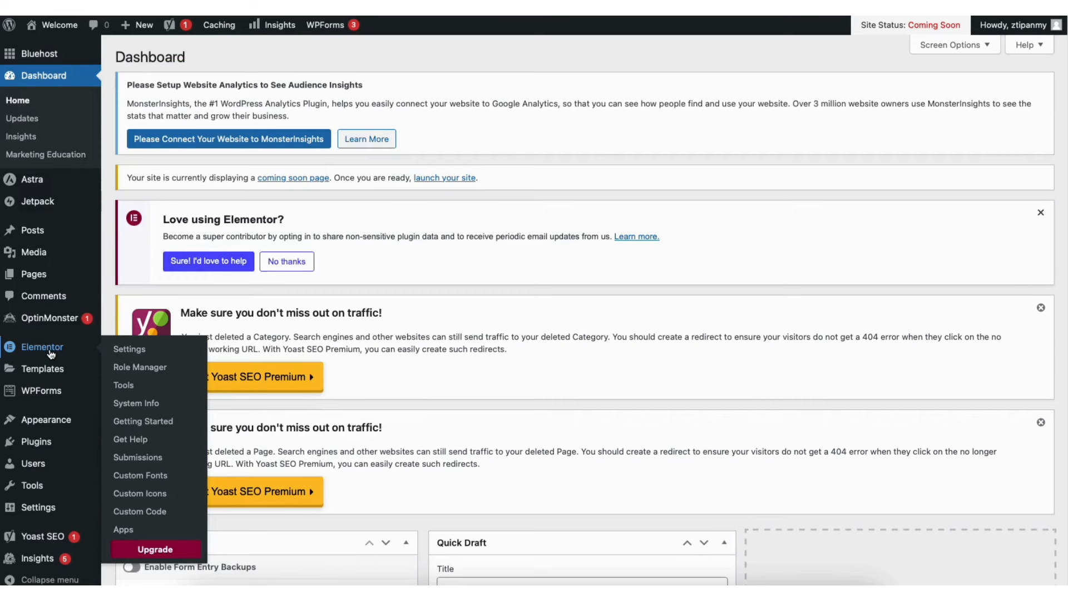
left_click(130, 348)
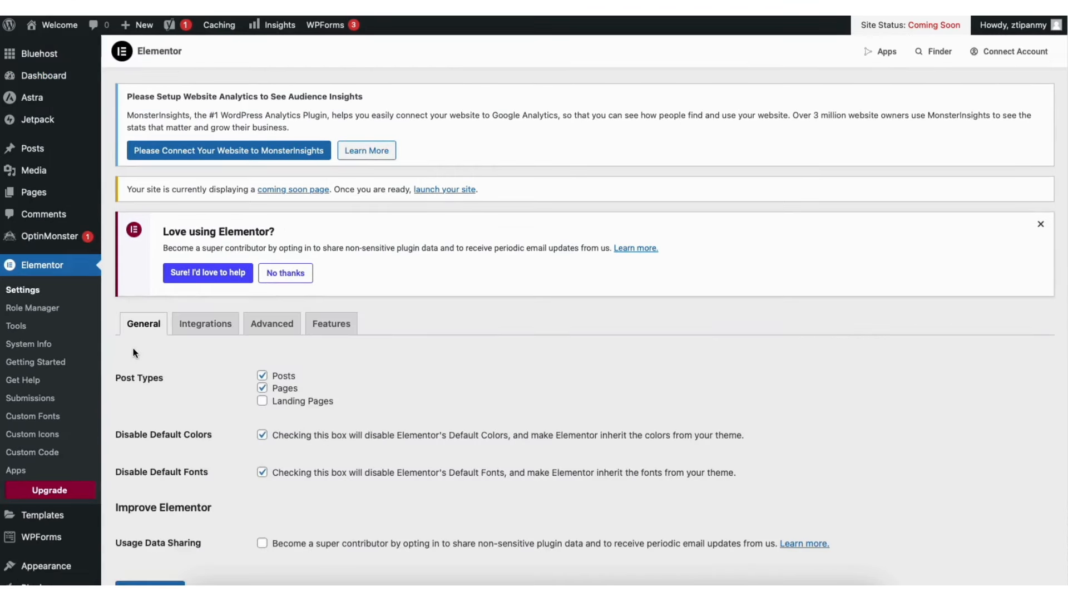
left_click(345, 322)
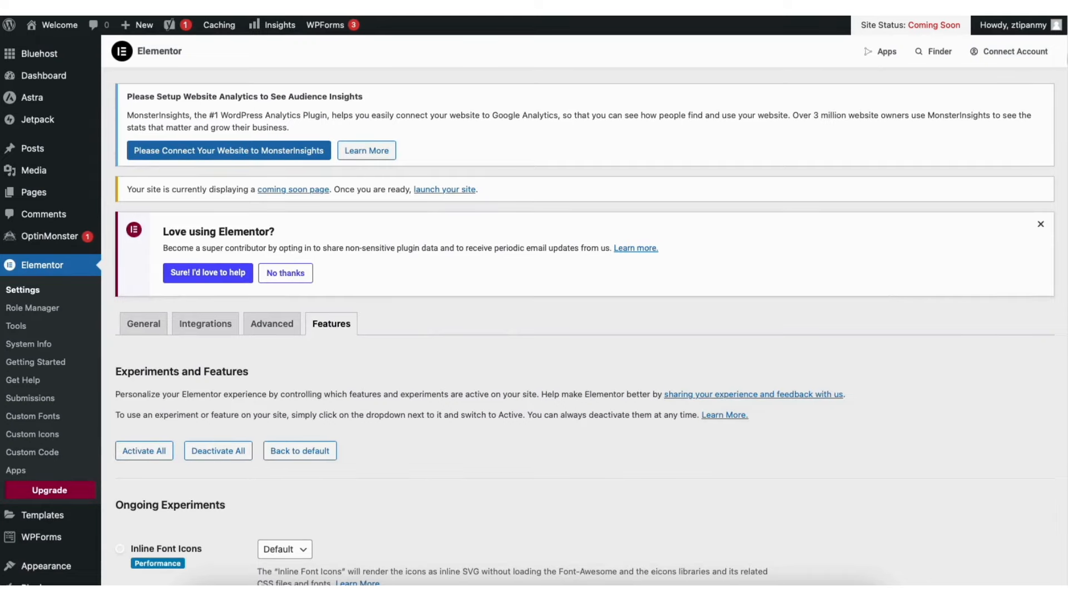
- Check the Editor Top Bar status option, set the Flexbox Container feature to Active, and save the Elementor settings
scroll(1062, 216, "down", 9)
scroll(1061, 223, "down", 1)
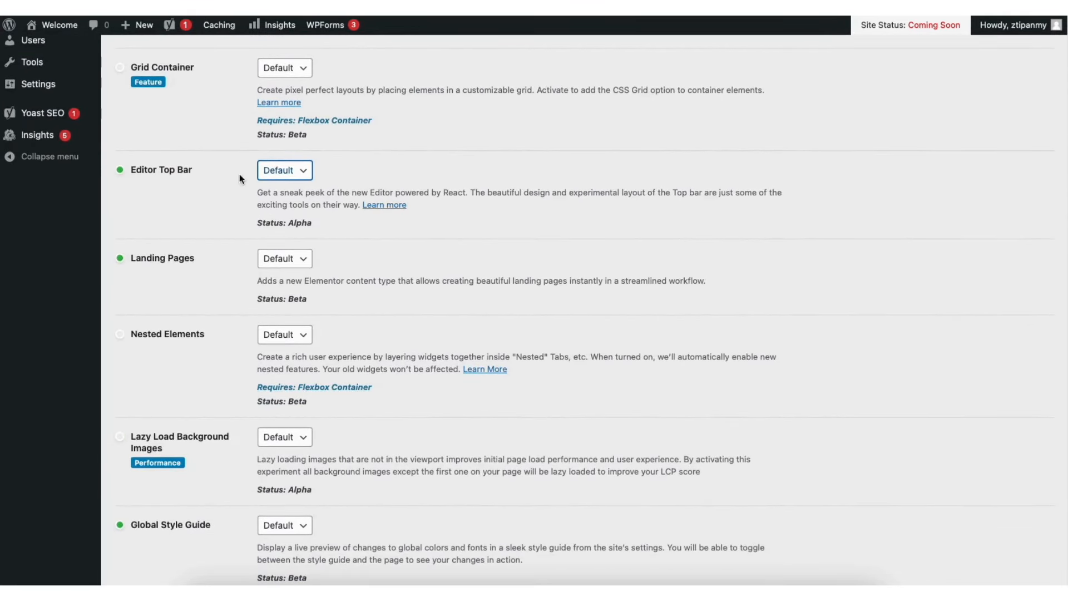
left_click(298, 171)
left_click(281, 183)
scroll(1056, 299, "down", 10)
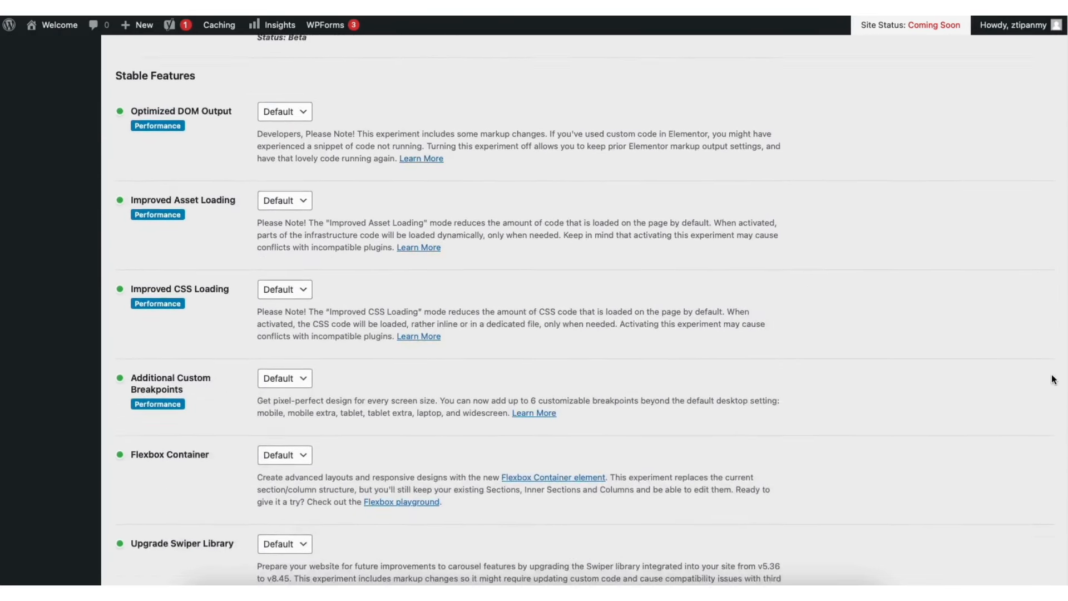
scroll(1050, 403, "down", 3)
left_click(281, 295)
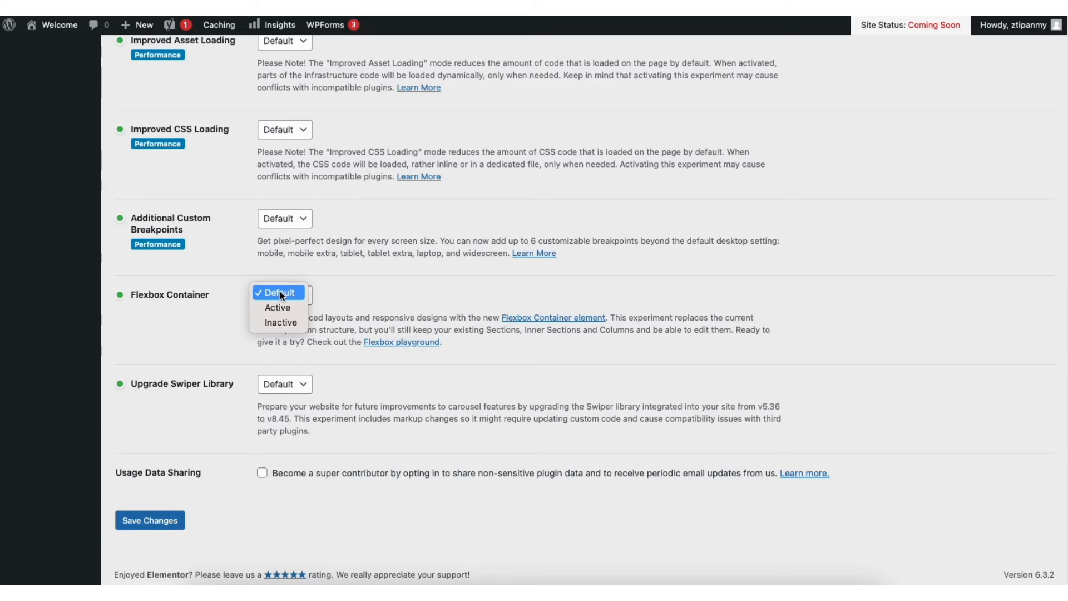
left_click(278, 306)
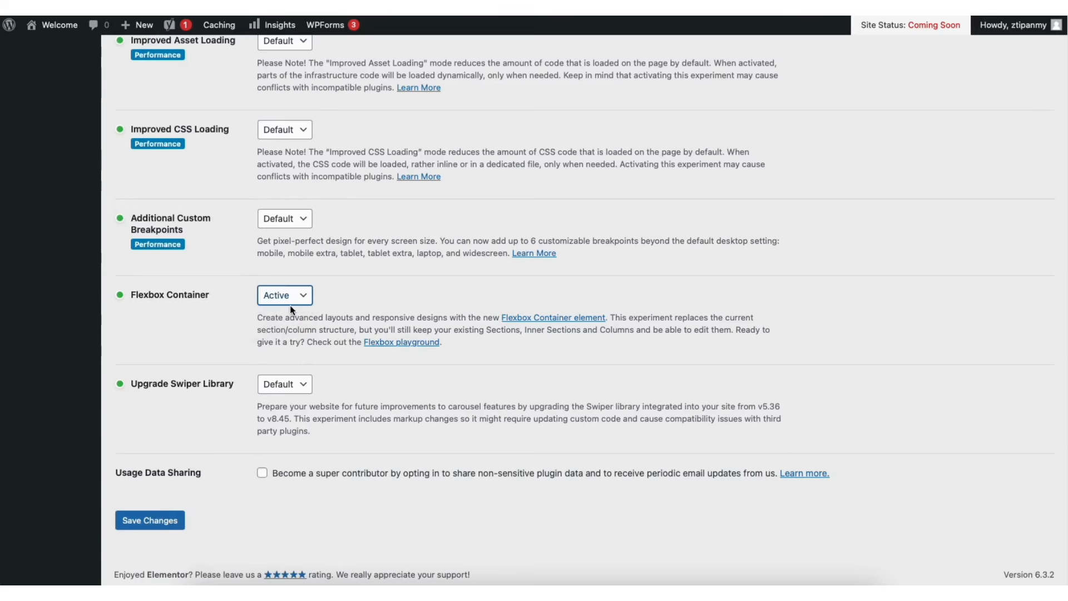
left_click(154, 521)
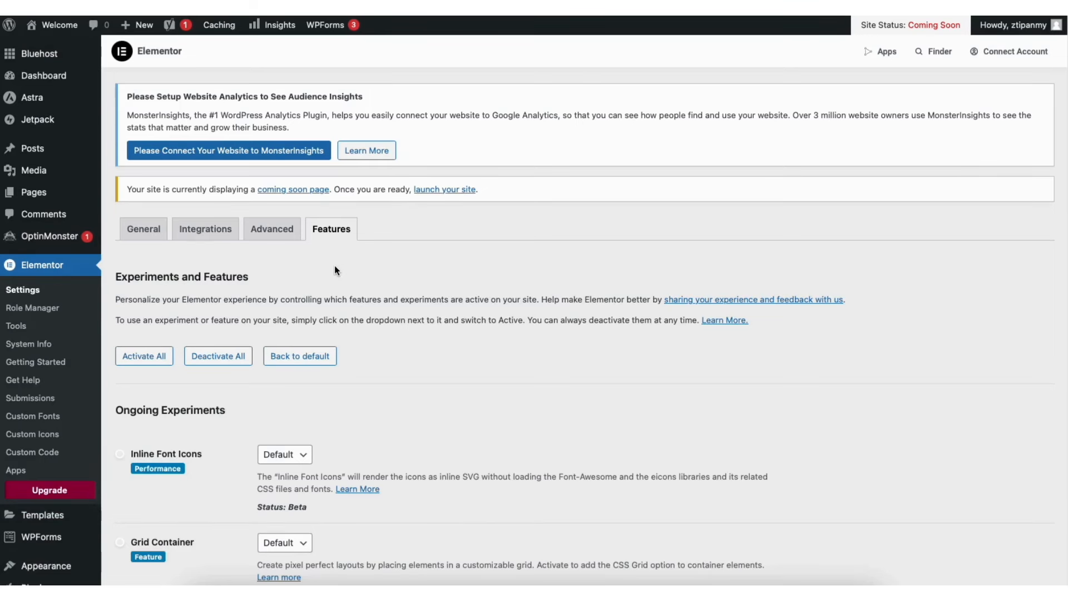
- Return to the website's home page and open it for editing in Elementor
mouse_move(61, 27)
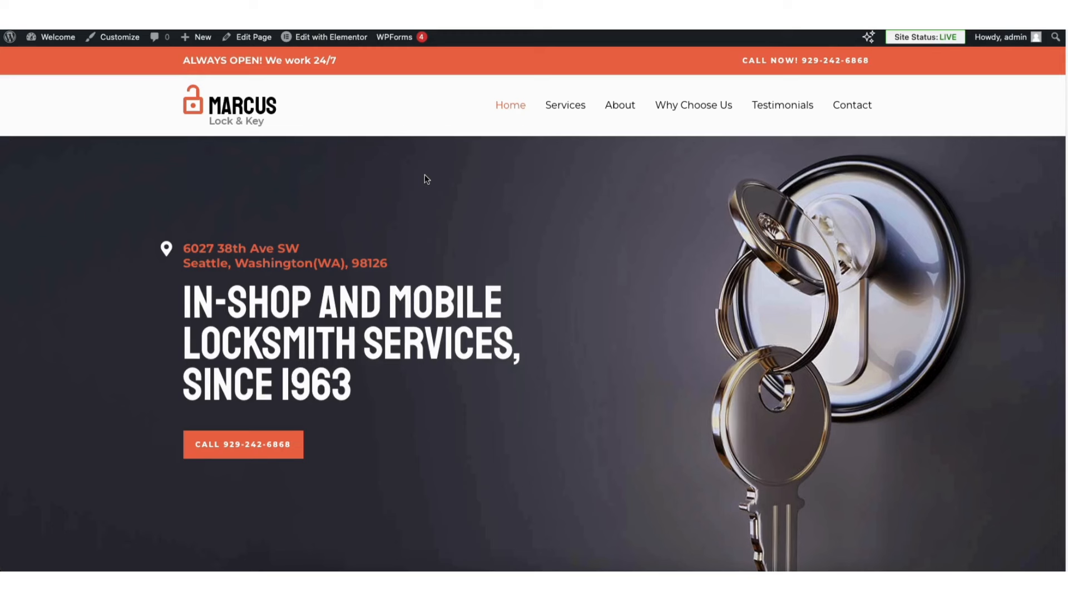
mouse_move(330, 39)
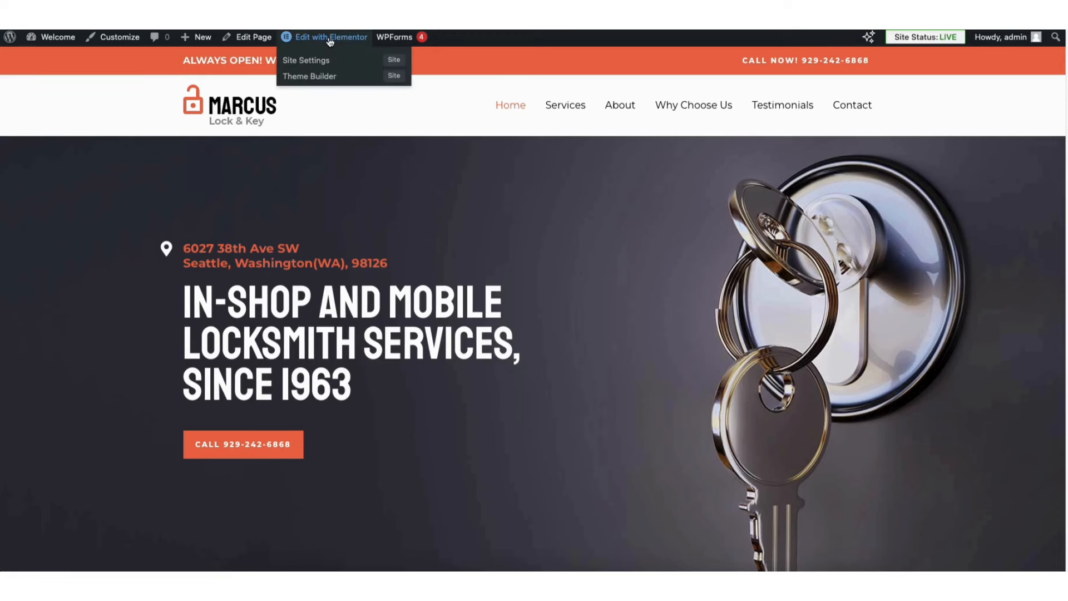
left_click(329, 38)
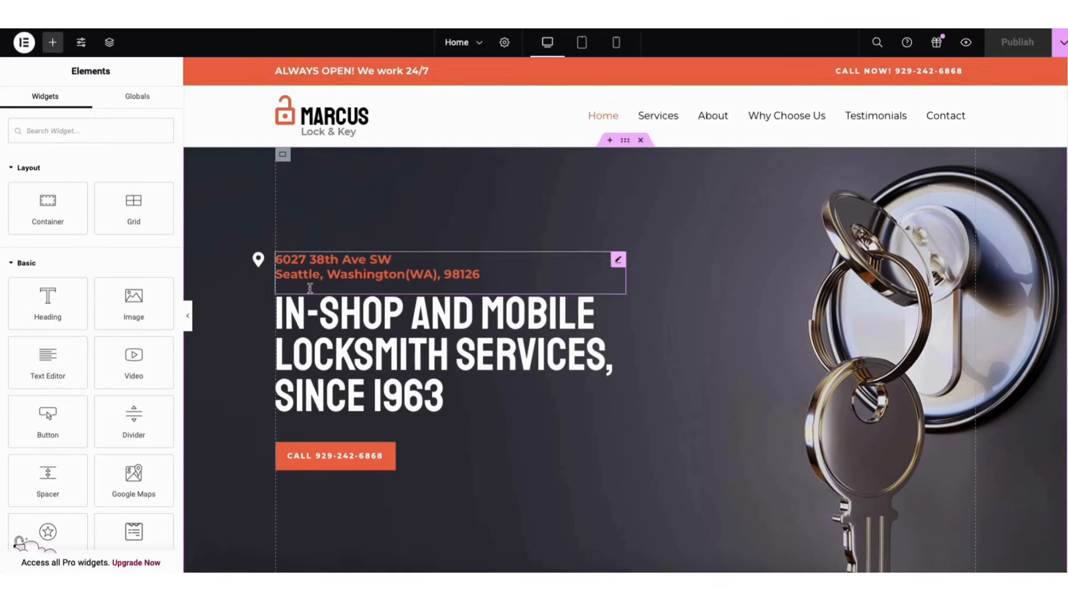
- Replace the hero section's main heading text with "Demo Locksmith Service Website"
left_click(291, 311)
left_click_drag(15, 191, 61, 199)
left_click(47, 199)
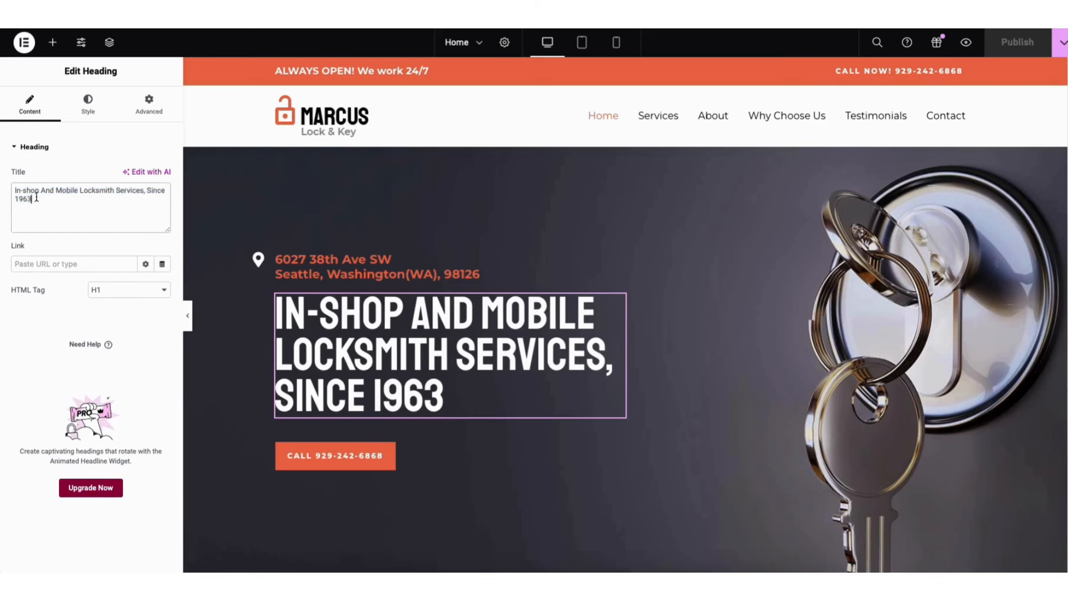
left_click_drag(16, 190, 53, 199)
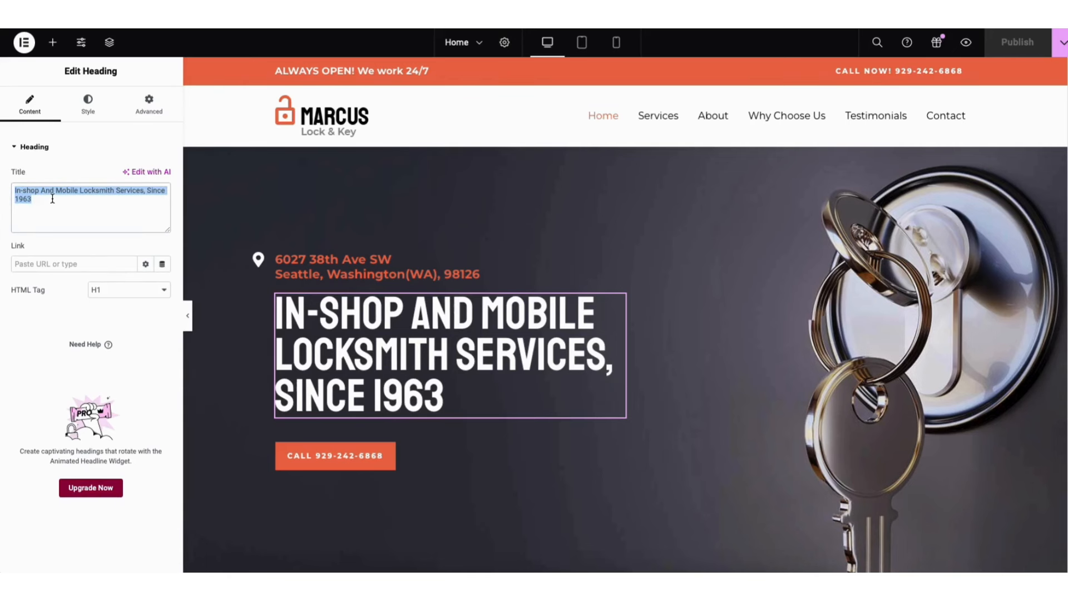
key("BackSpace")
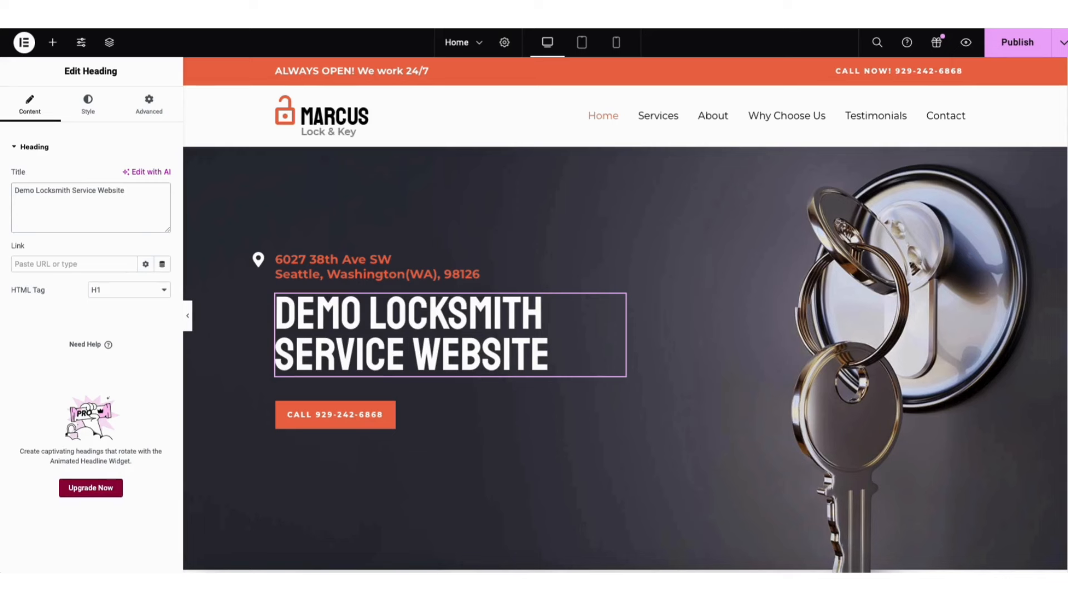
left_click(46, 211)
- Look through the hero heading's HTML tag, text color and typography options, including the font family list
left_click(128, 293)
left_click(128, 293)
left_click(89, 107)
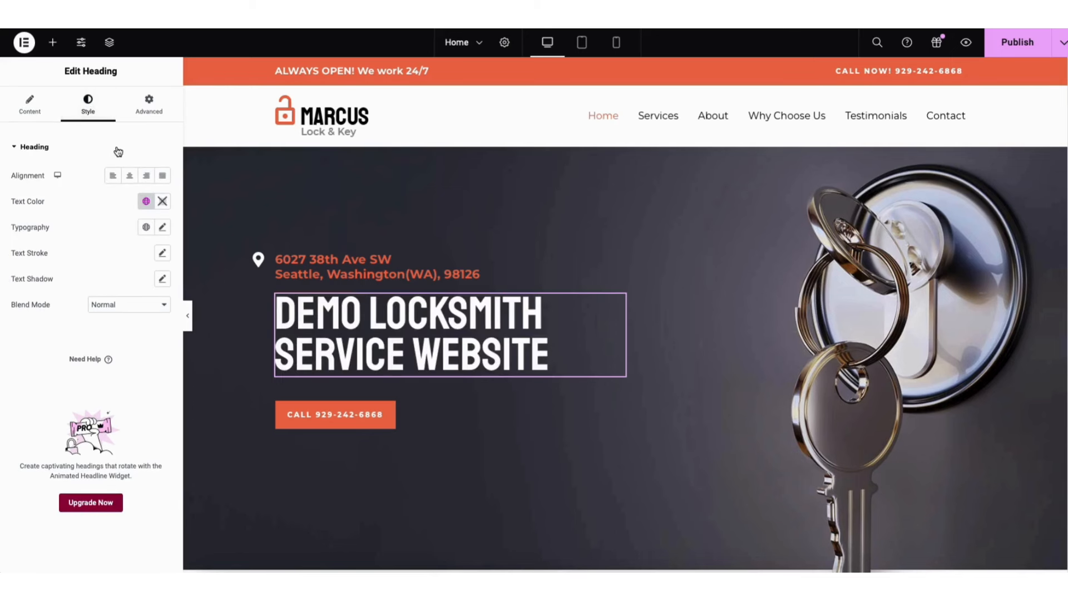
left_click(162, 205)
left_click(161, 205)
left_click(163, 228)
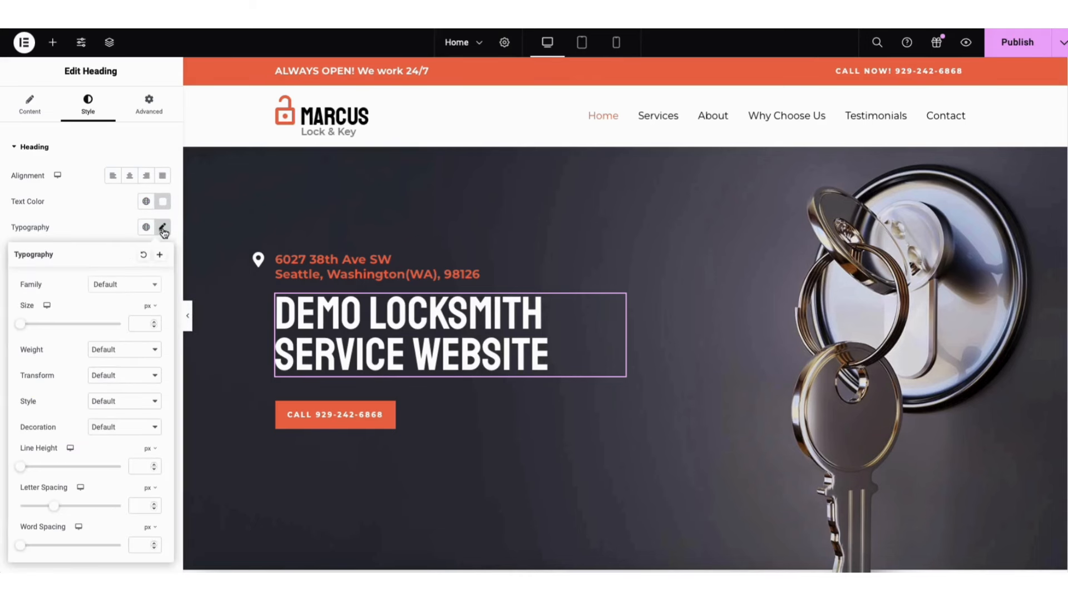
left_click(152, 288)
left_click_drag(158, 314, 159, 339)
left_click(69, 293)
- Open the hero container's background style settings, try the Slideshow background type and return to Classic
right_click(262, 185)
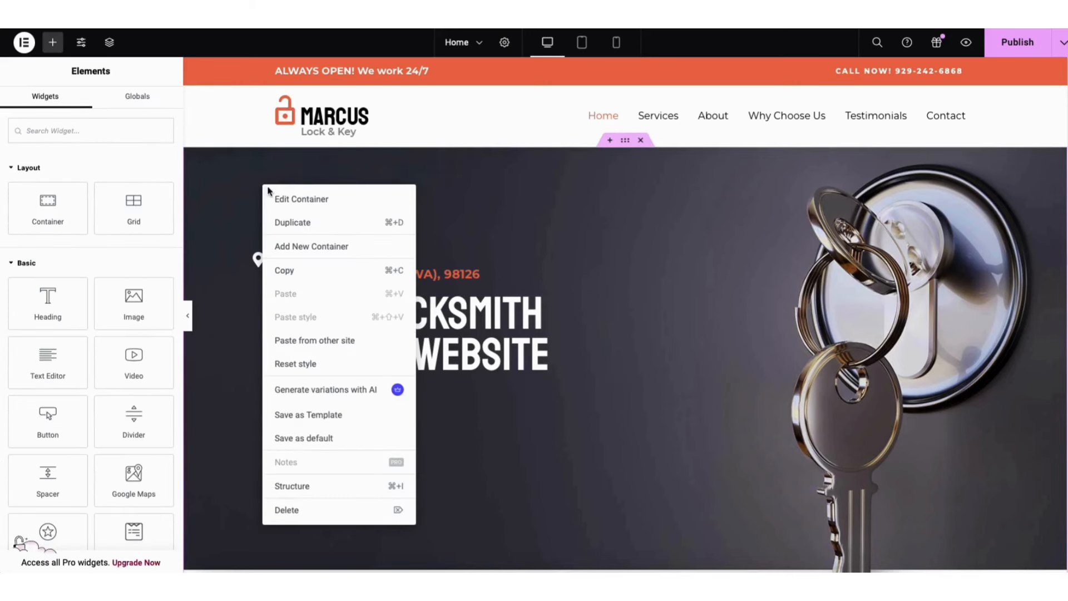
left_click(285, 201)
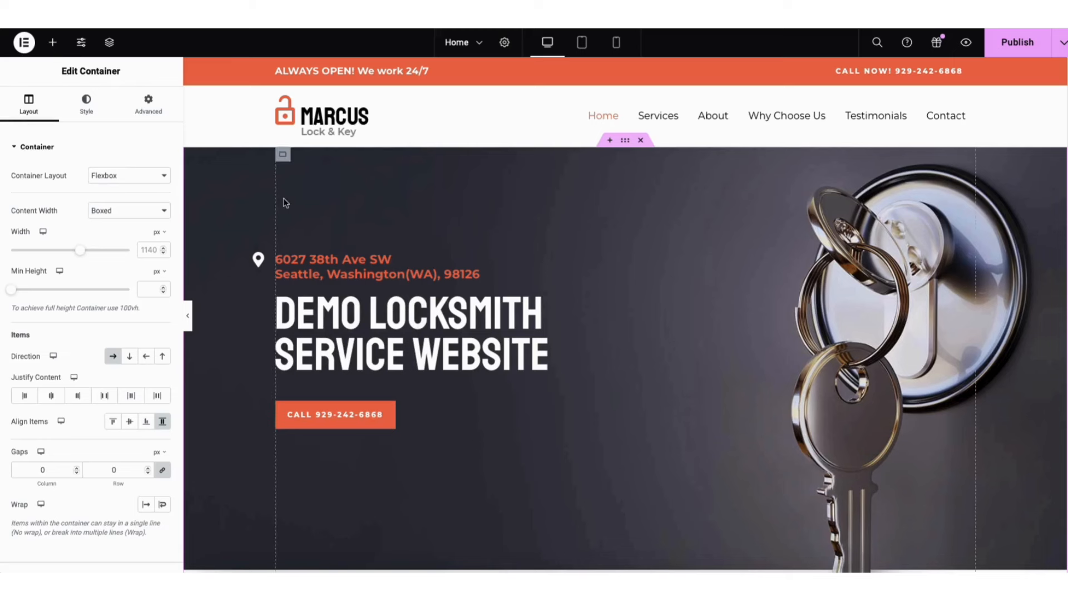
left_click(85, 103)
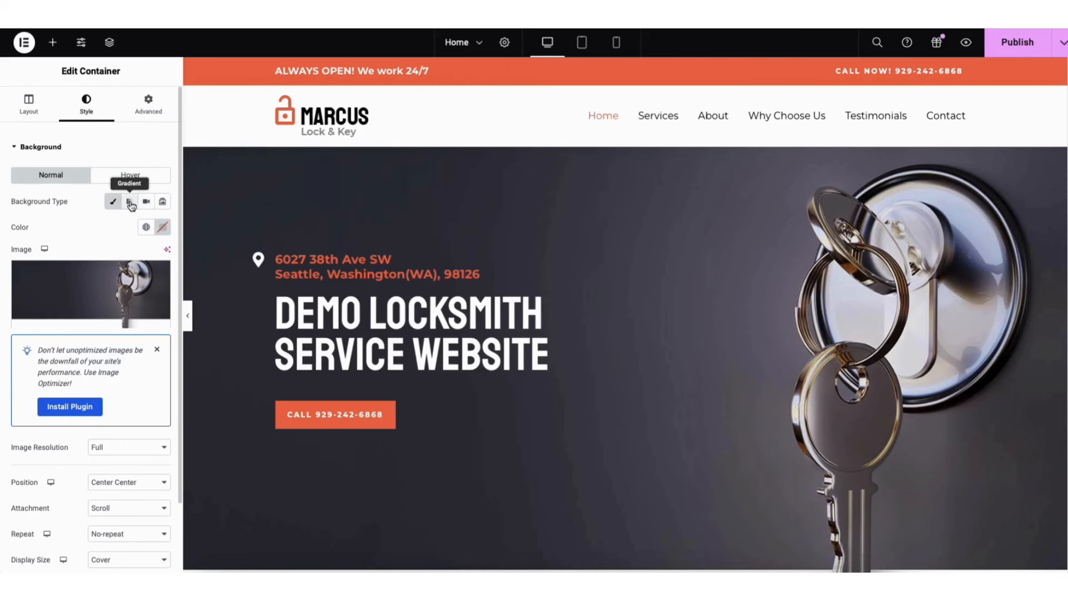
left_click(163, 204)
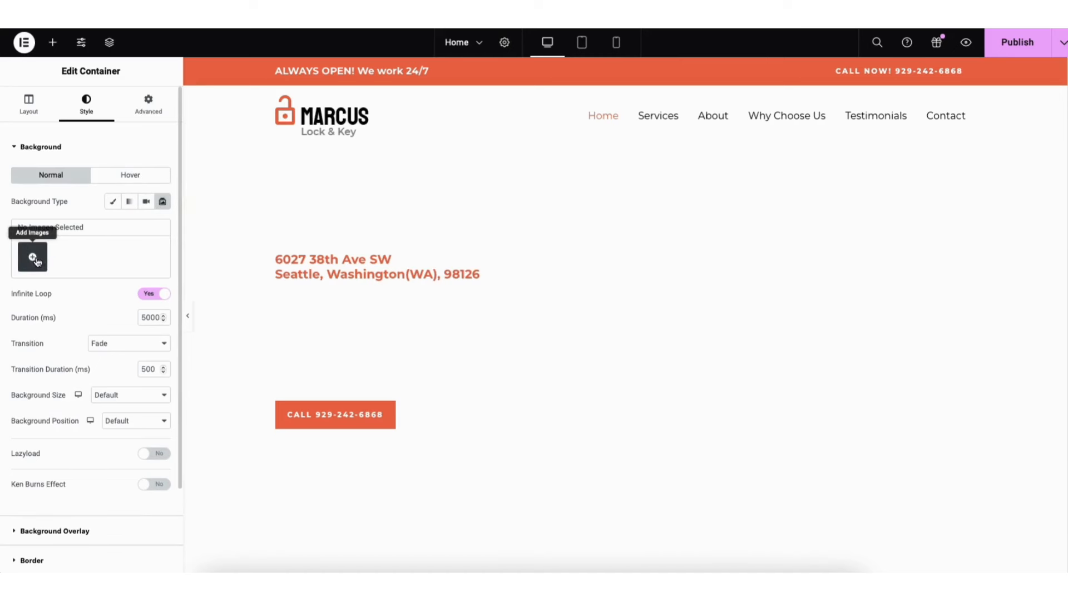
left_click(114, 204)
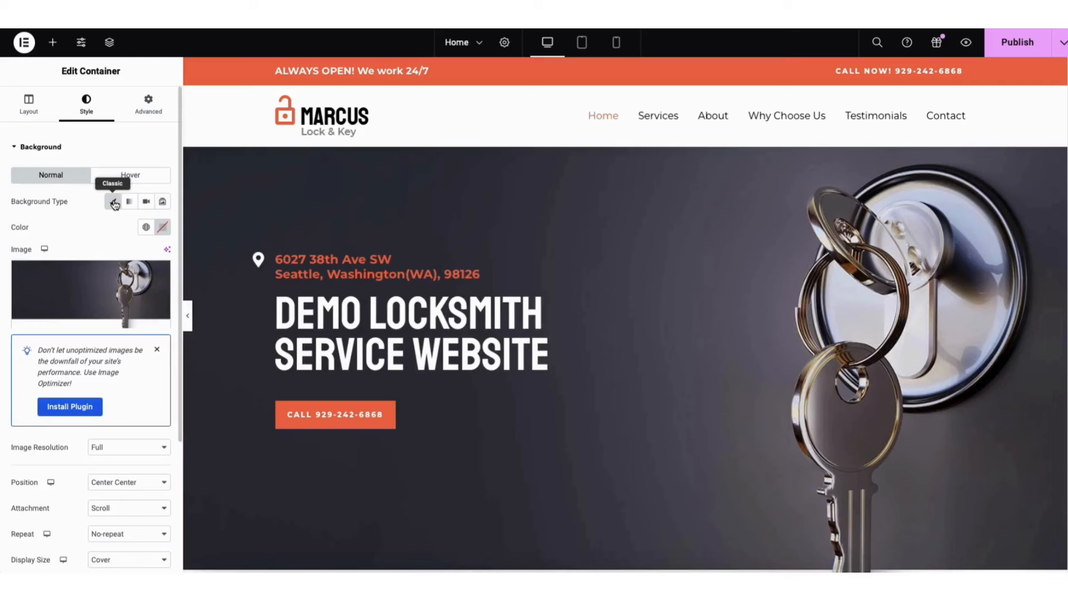
- View the file upload and media library choices for the hero background and reselect the bg-01-free-img image
mouse_move(92, 301)
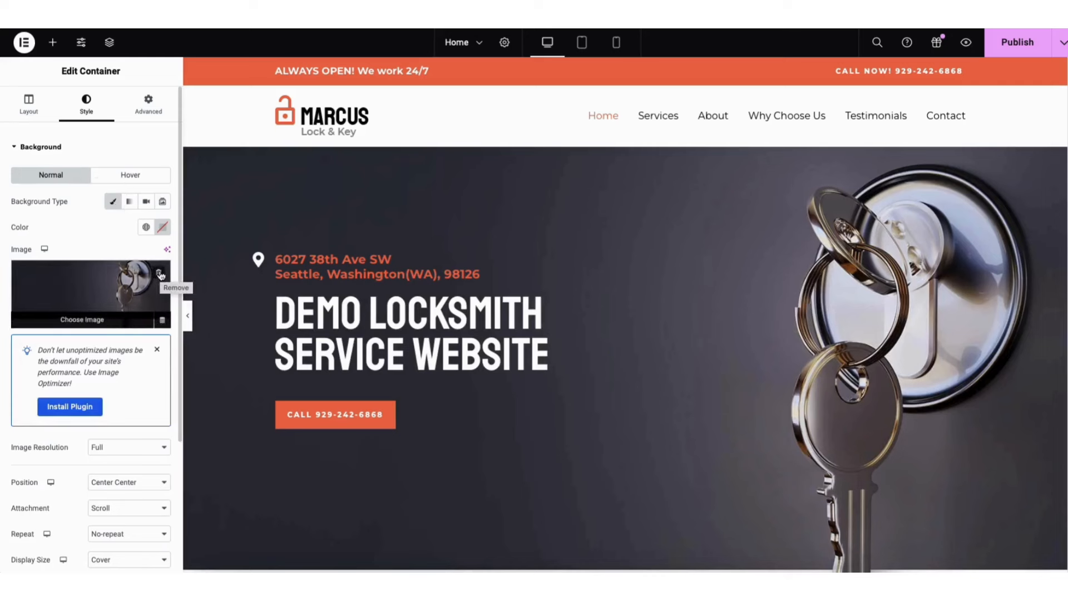
left_click(83, 319)
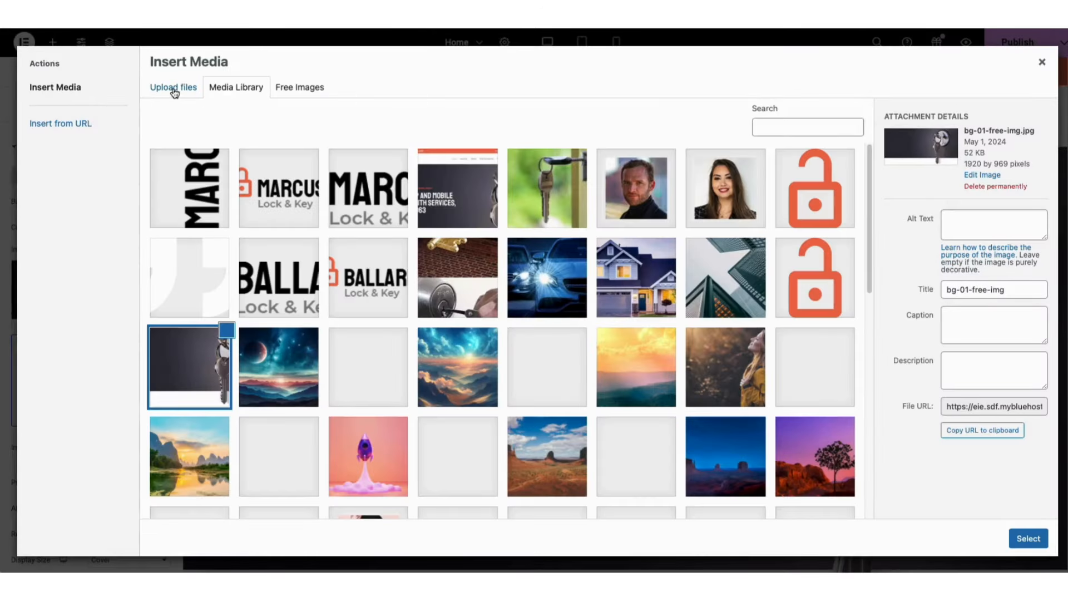
left_click(174, 90)
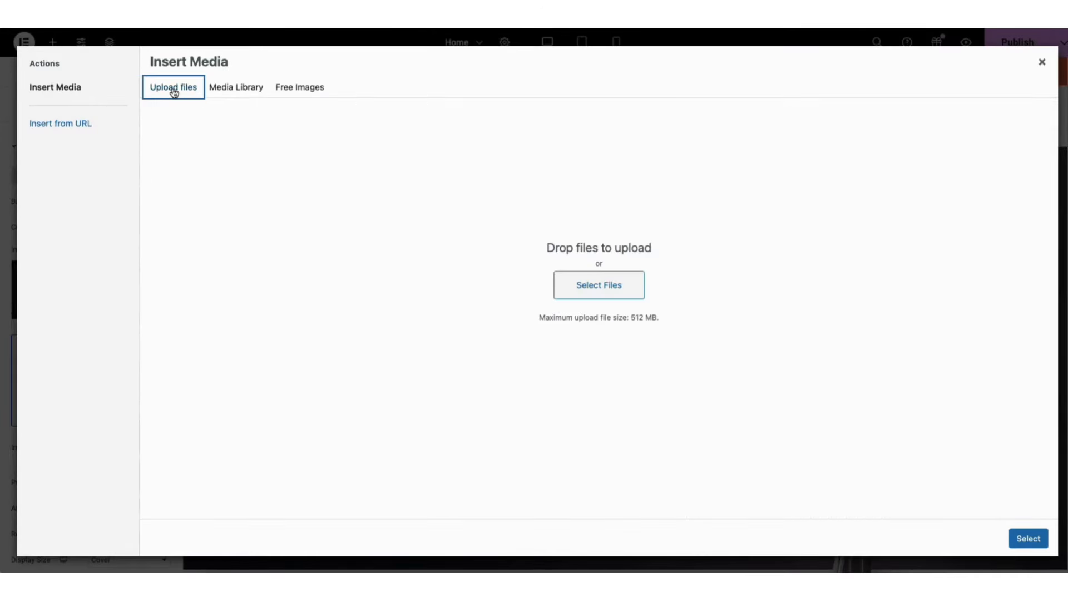
left_click(220, 93)
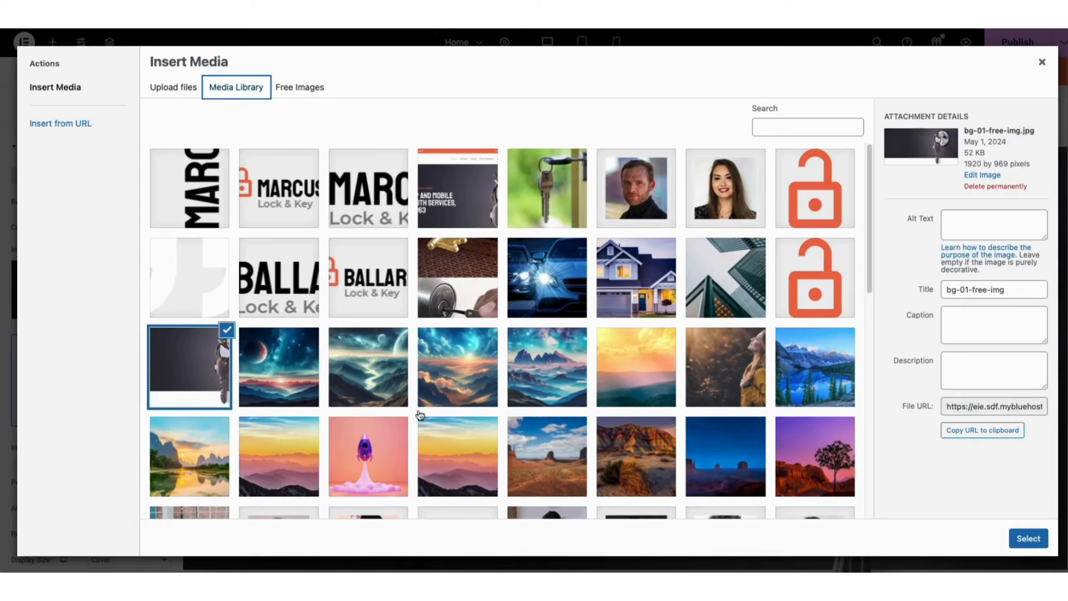
left_click(1024, 538)
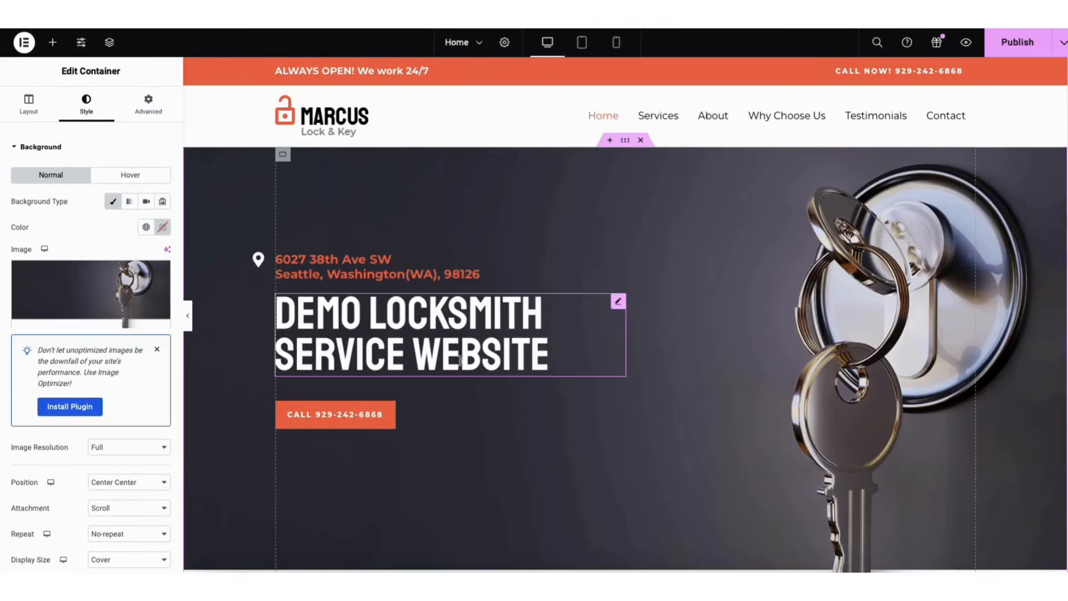
- Add a Classic background overlay to the hero container in black with an opacity of about 0.58
scroll(178, 356, "down", 2)
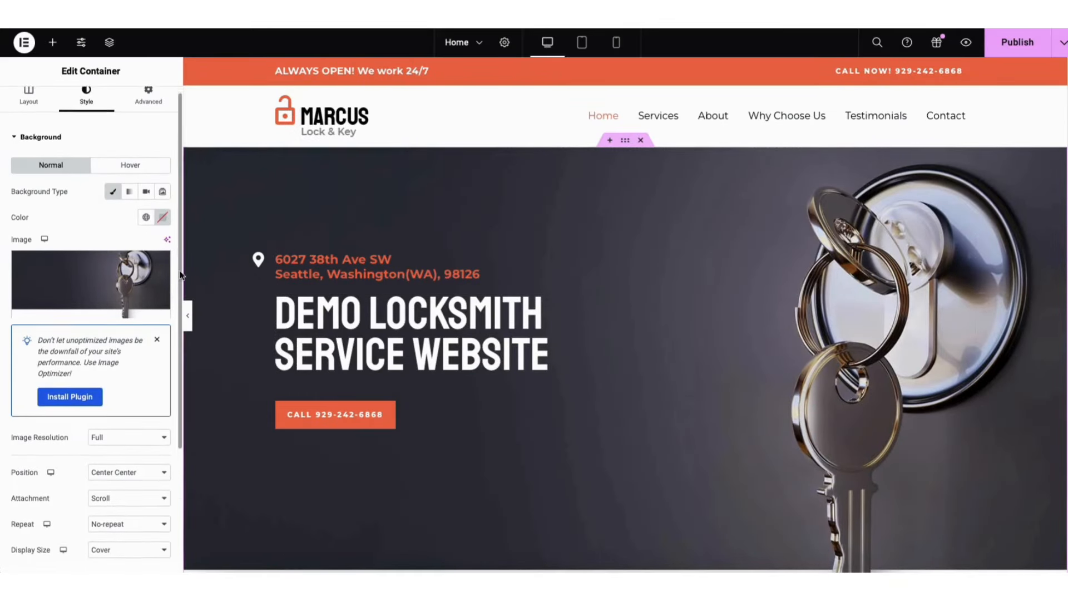
scroll(167, 389, "down", 1)
left_click(81, 428)
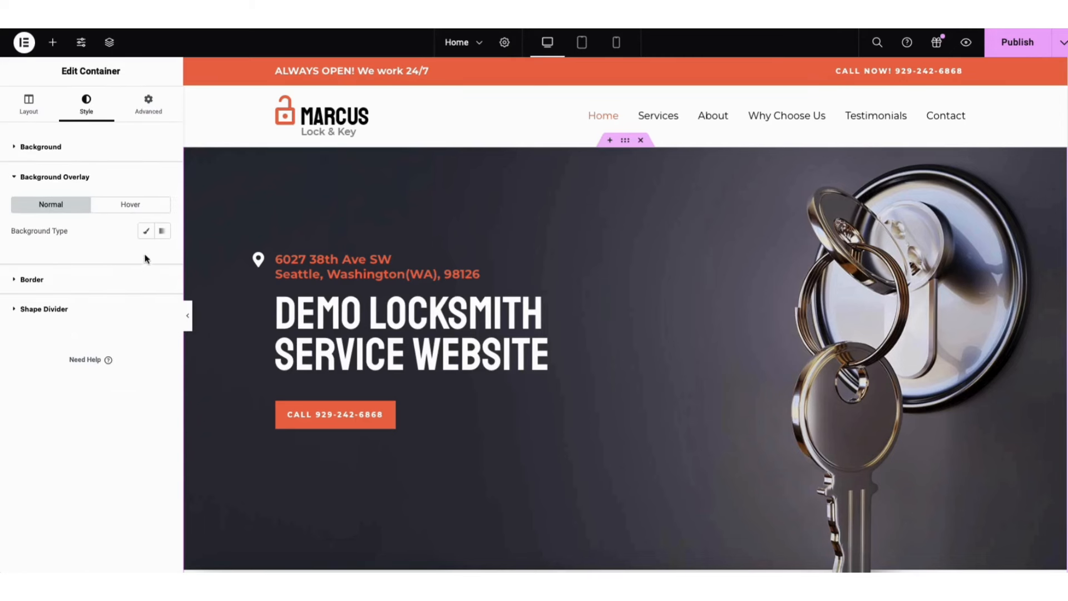
left_click(145, 234)
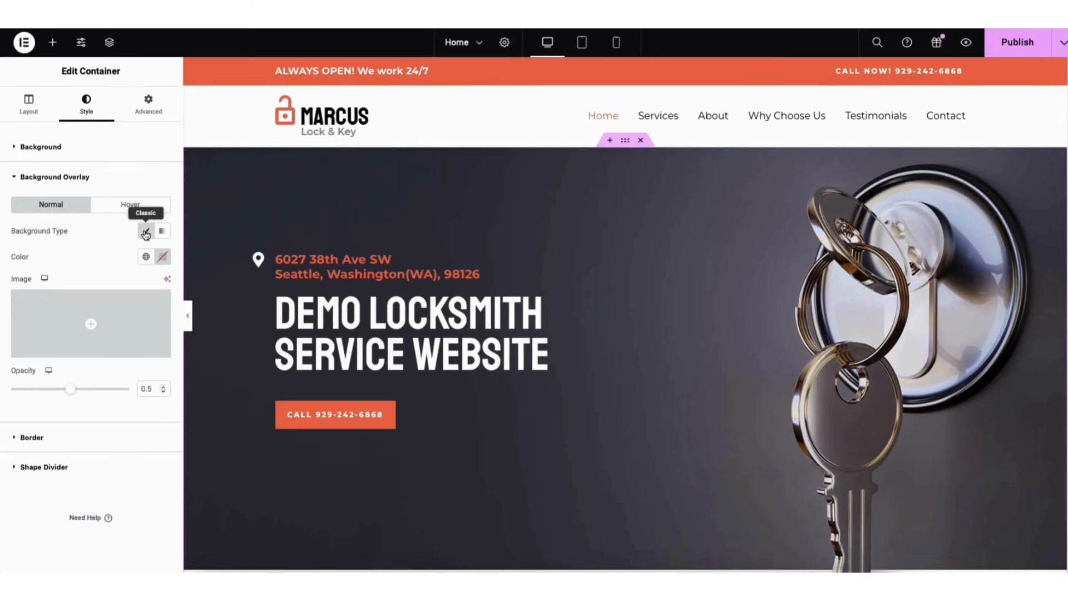
left_click(162, 256)
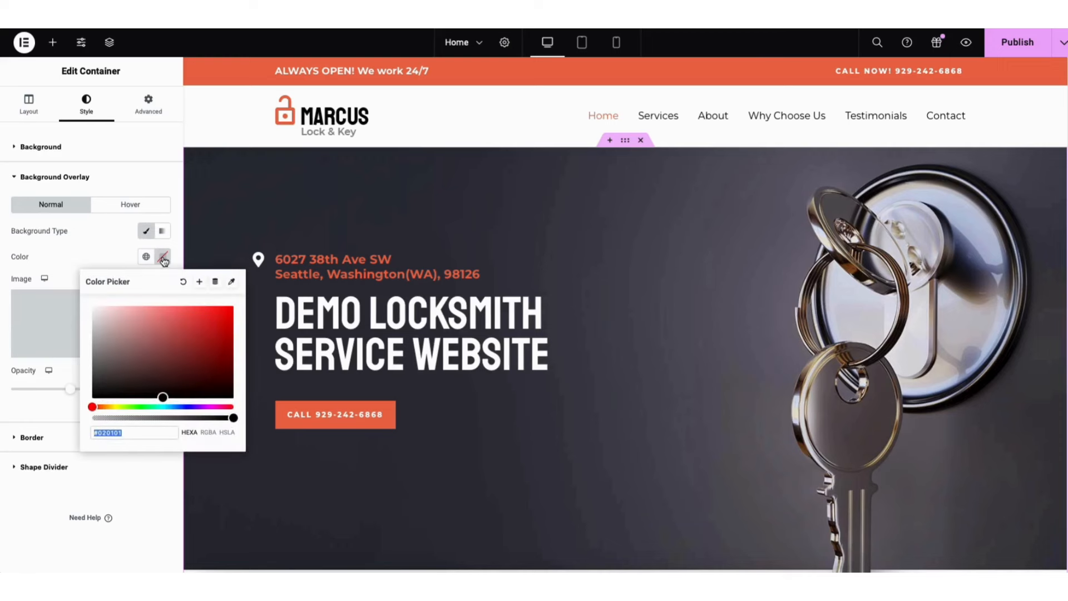
mouse_move(163, 397)
left_mouse_down()
mouse_move(198, 338)
mouse_move(178, 313)
mouse_move(143, 362)
mouse_move(140, 393)
left_mouse_up()
left_click(66, 366)
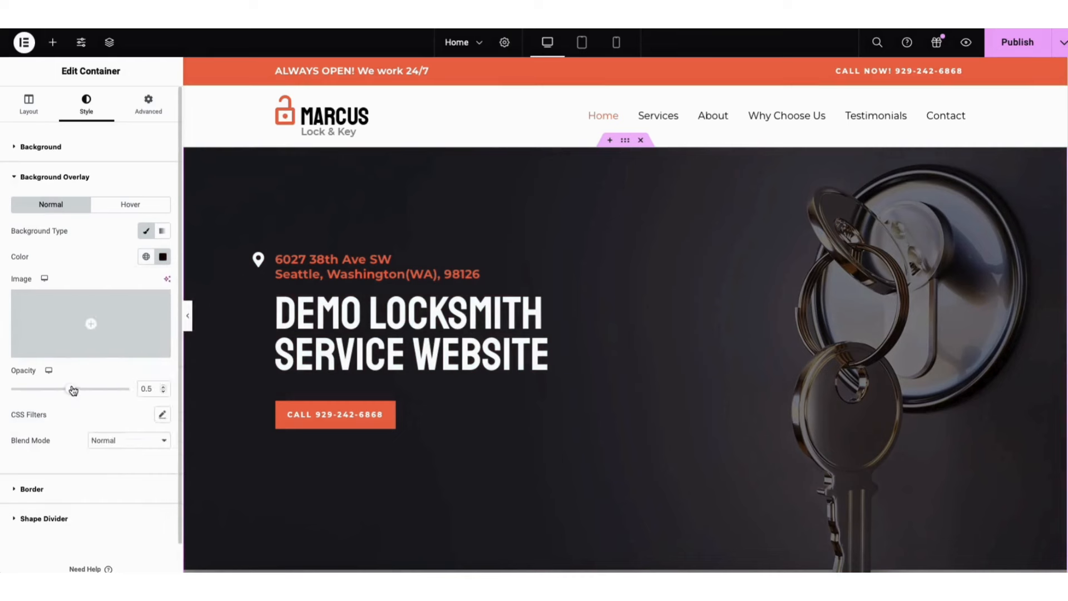
mouse_move(72, 389)
left_mouse_down()
mouse_move(12, 396)
mouse_move(72, 392)
left_mouse_up()
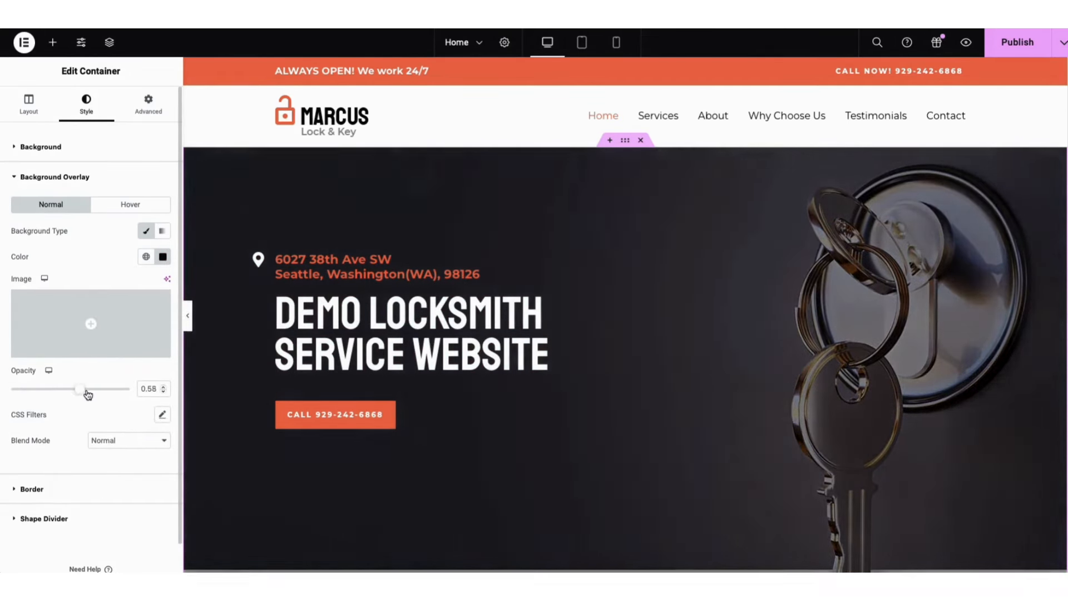
- Select the hero call button and look at its text and link options, including the new-window and nofollow settings
left_click(303, 424)
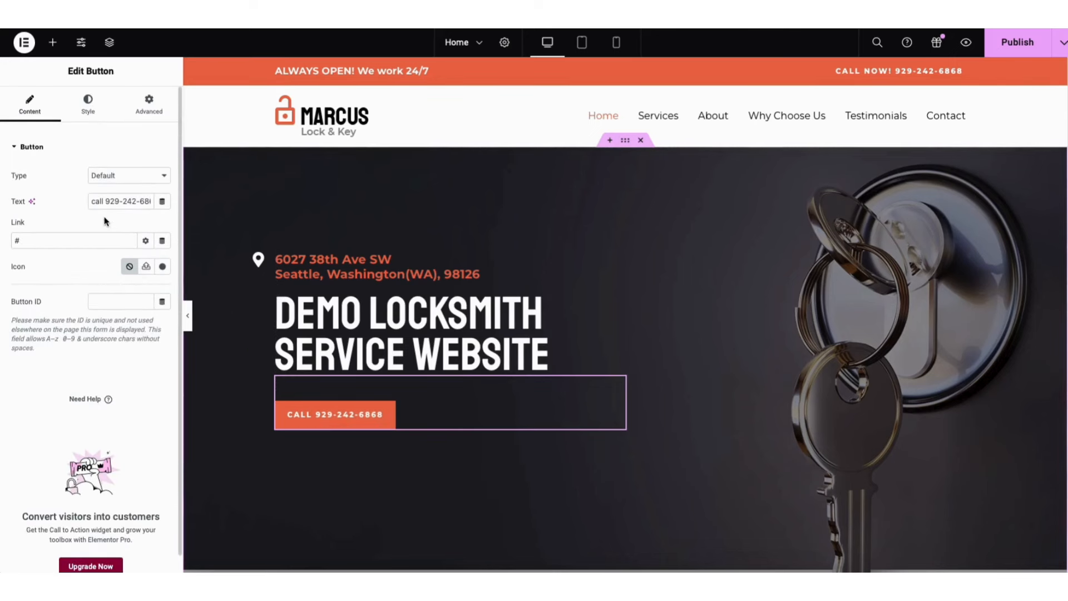
left_click_drag(91, 201, 157, 206)
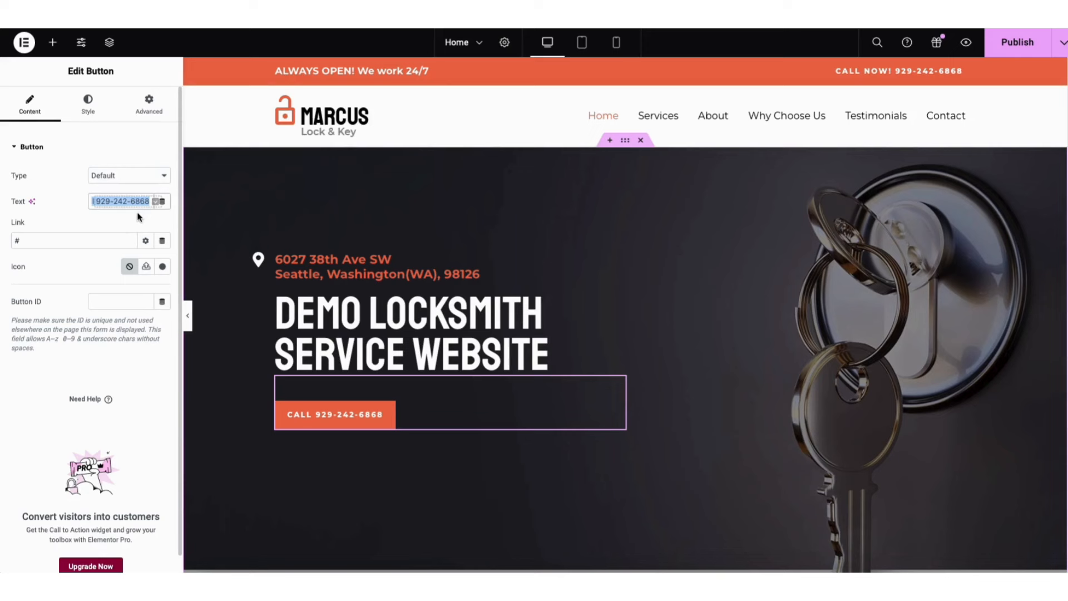
left_click(133, 222)
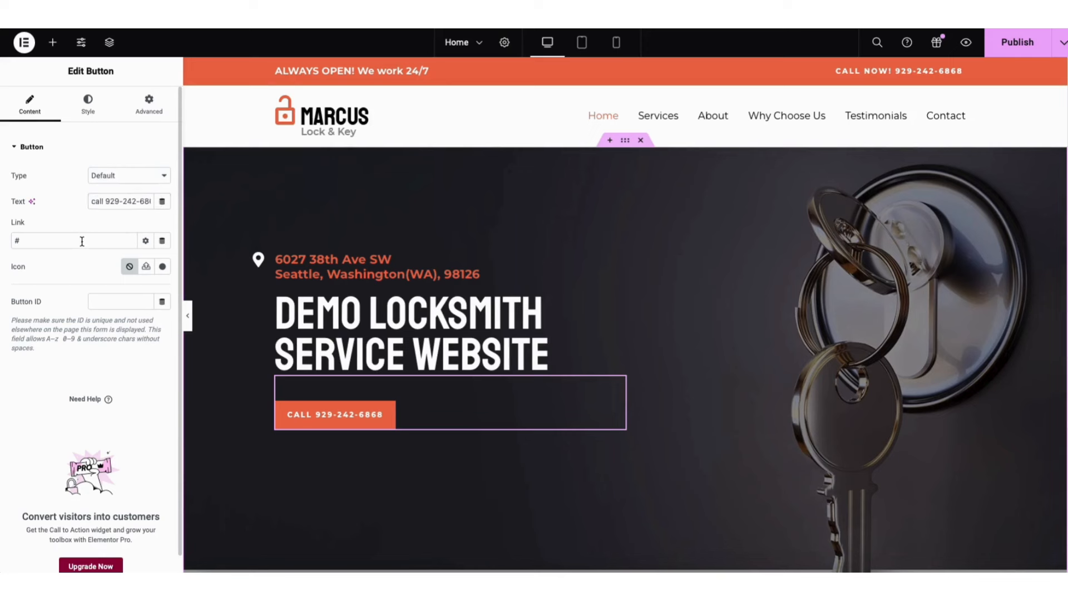
left_click(147, 242)
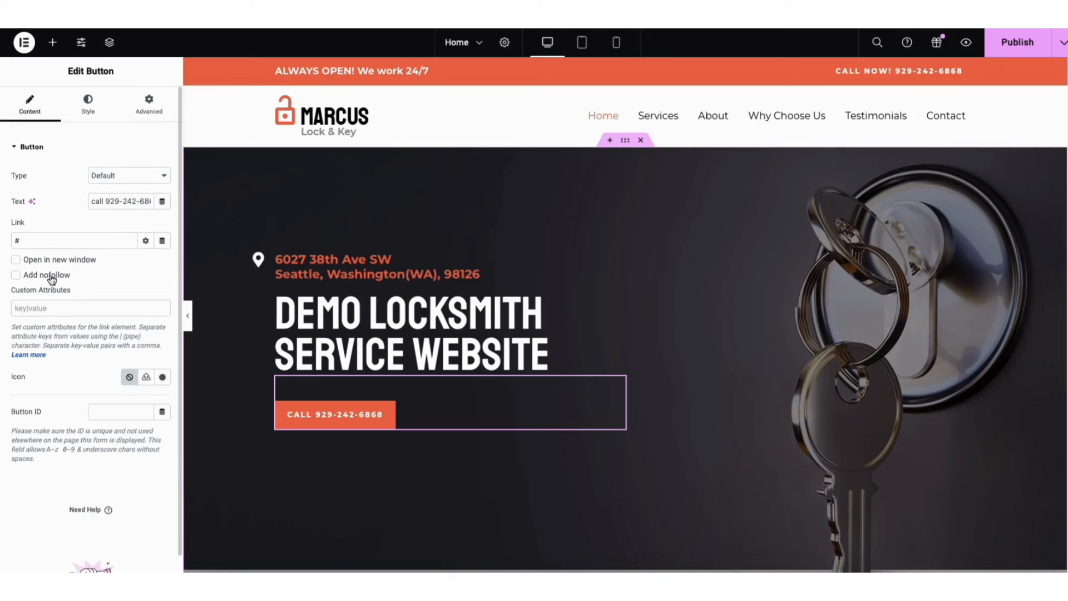
left_click(144, 242)
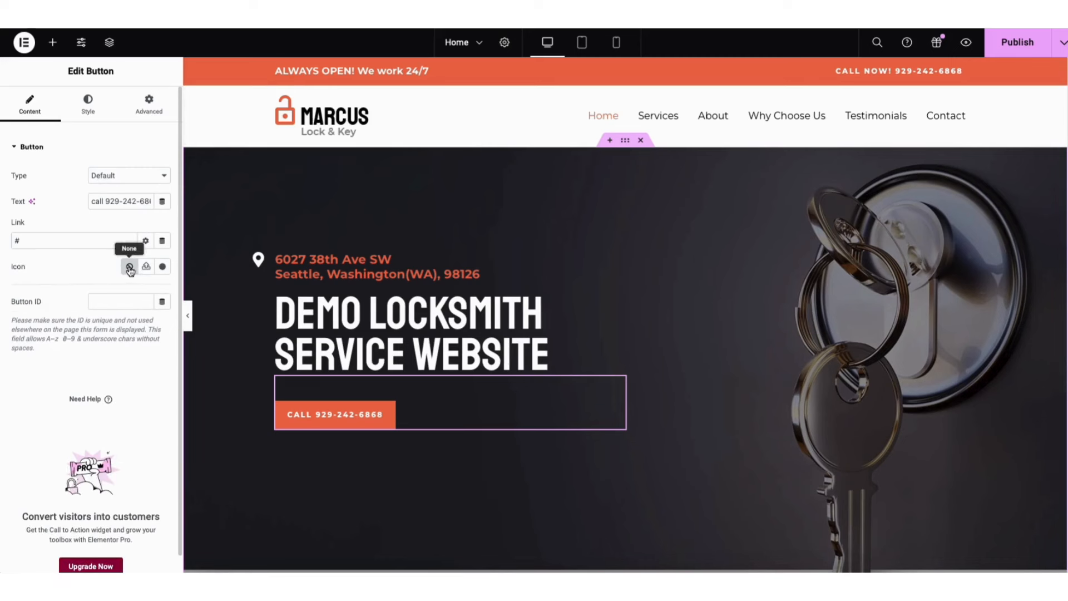
- Browse the icon library for the hero button without inserting an icon, and view the button's normal and hover style settings
left_click(161, 267)
left_click_drag(863, 155, 860, 172)
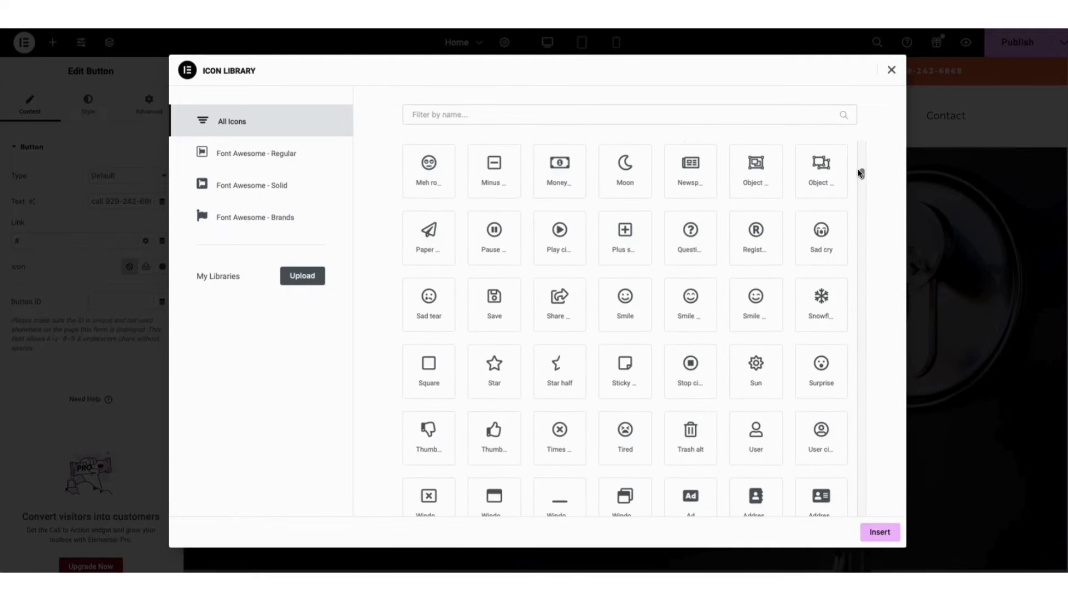
left_click(891, 70)
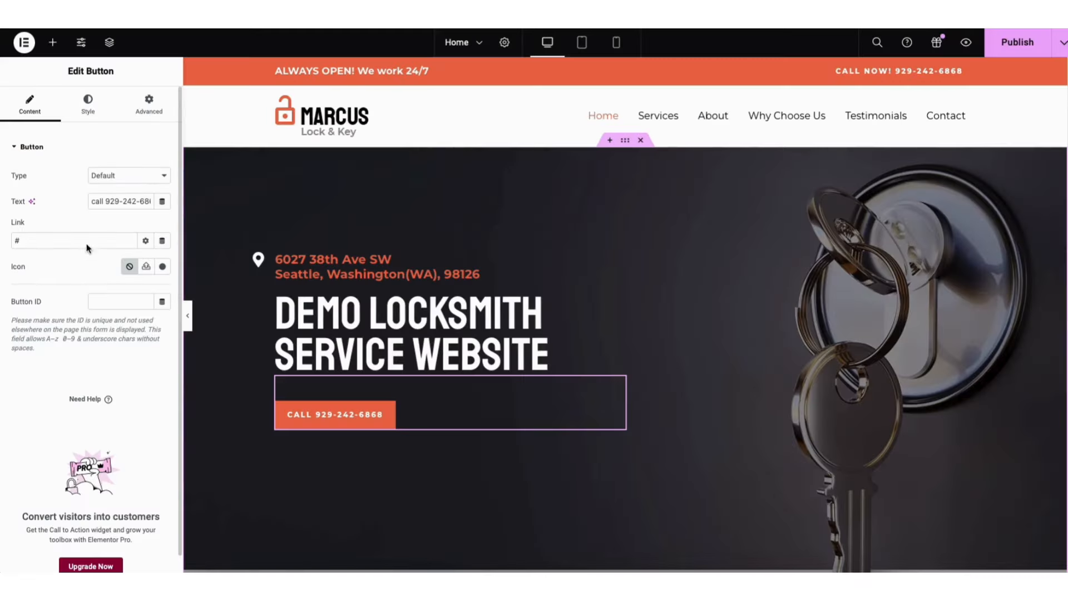
left_click(87, 111)
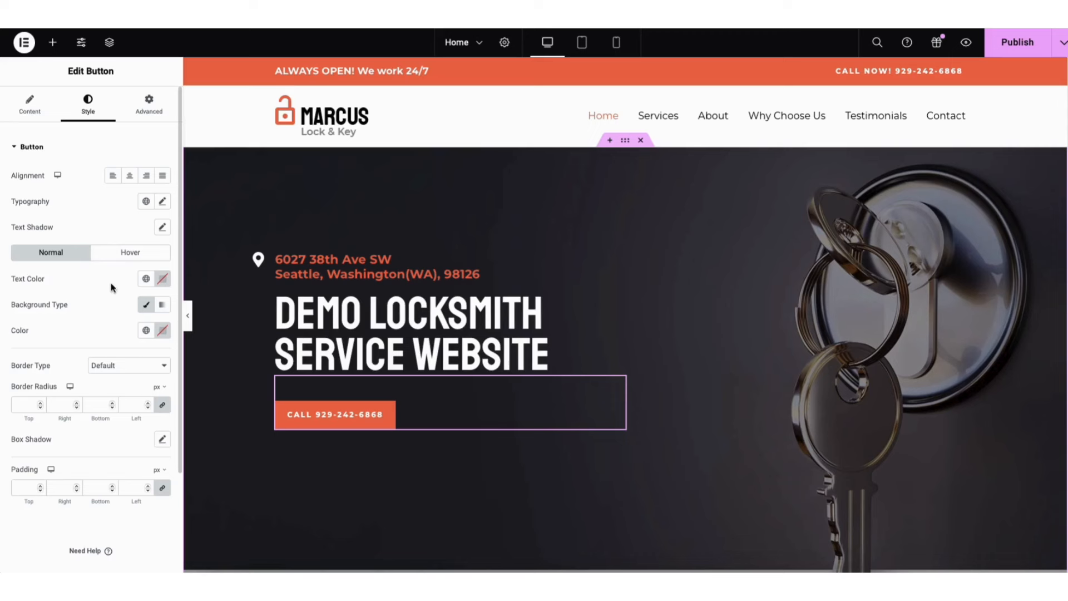
left_click(124, 255)
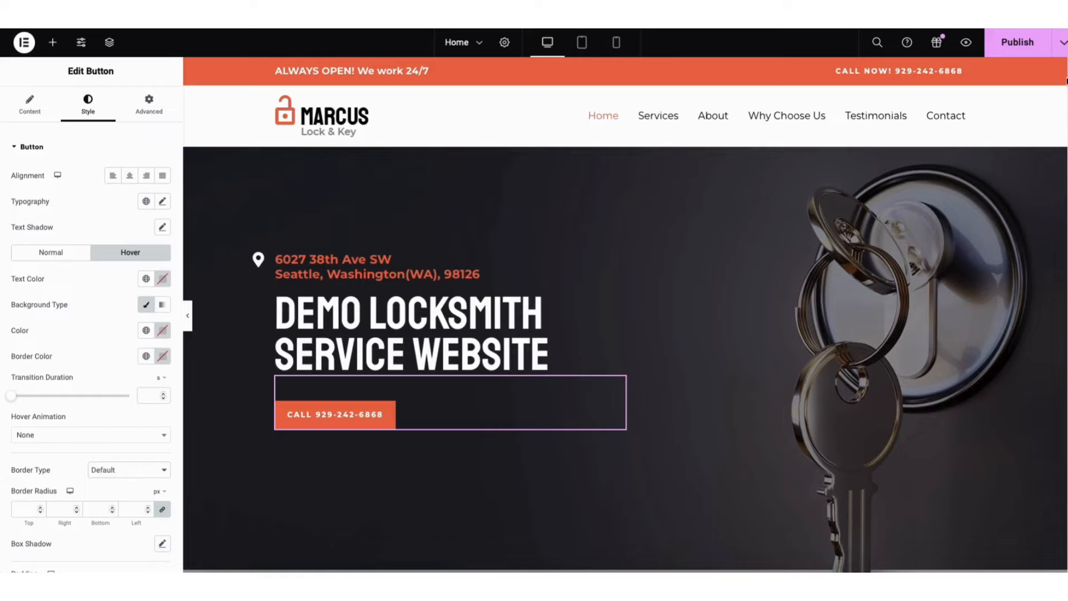
- Add a Heading widget between the two About Us body paragraphs and delete it again
scroll(1051, 172, "down", 15)
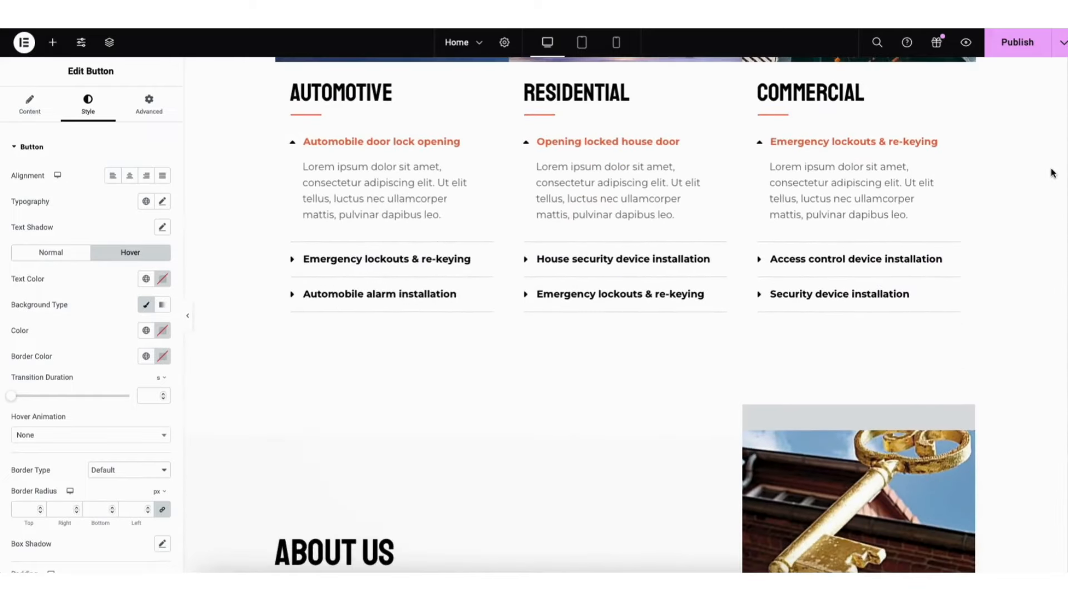
scroll(1045, 192, "down", 4)
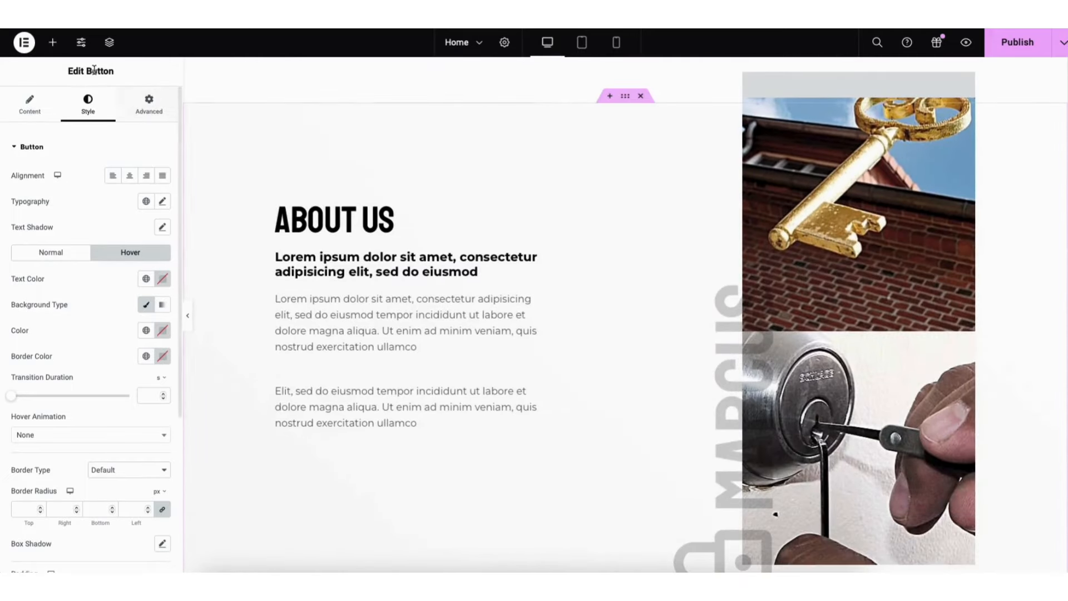
left_click(53, 43)
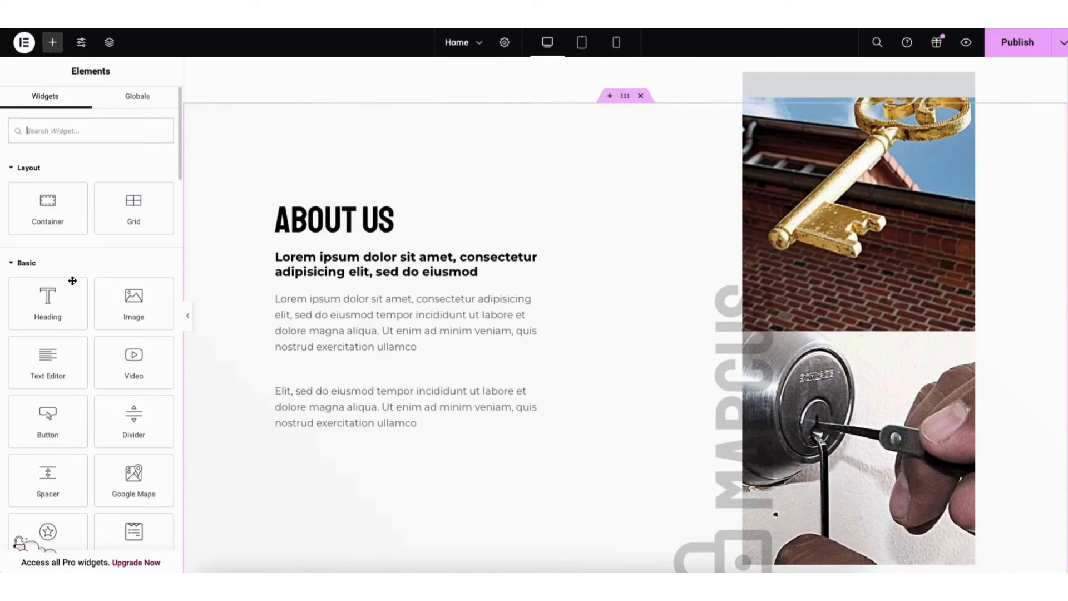
left_click_drag(45, 310, 331, 377)
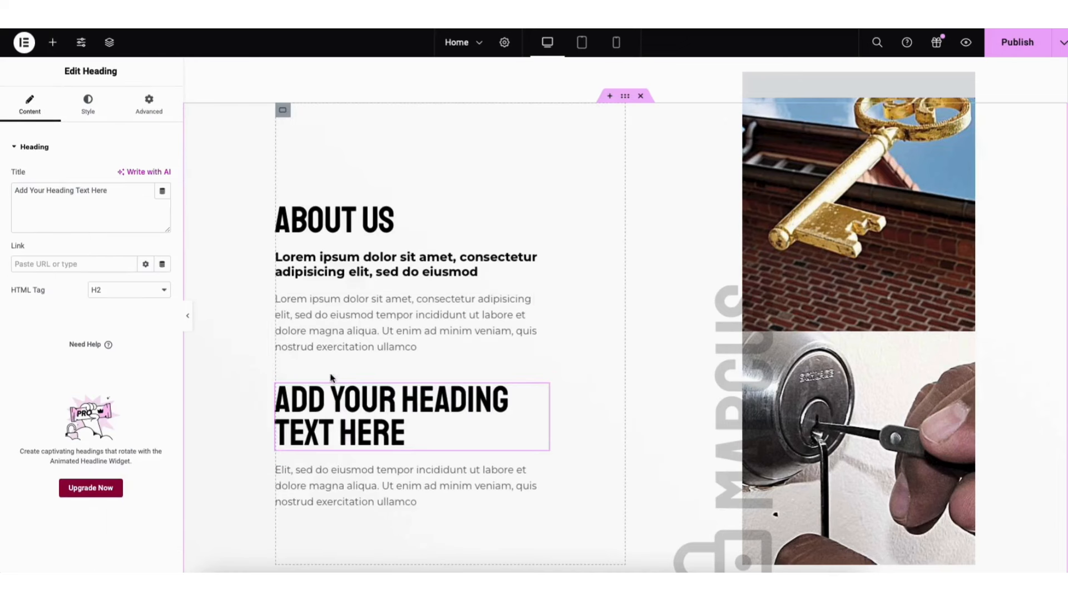
right_click(312, 402)
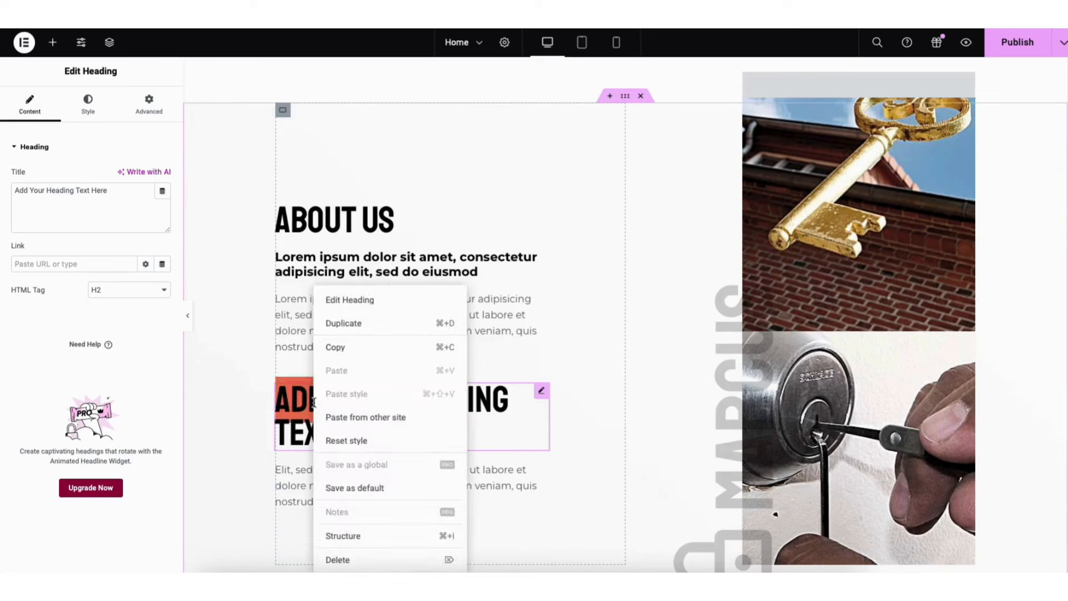
left_click(337, 559)
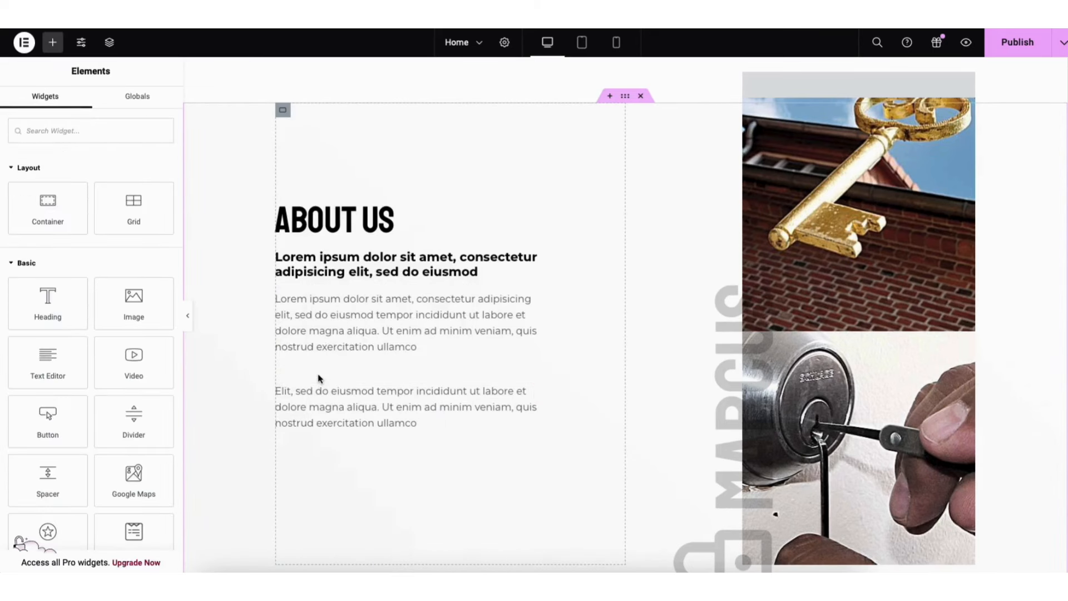
- Duplicate the About Us paragraph starting with "Elit, sed do" and move the "Lorem ipsum" body paragraph between the two copies
right_click(320, 403)
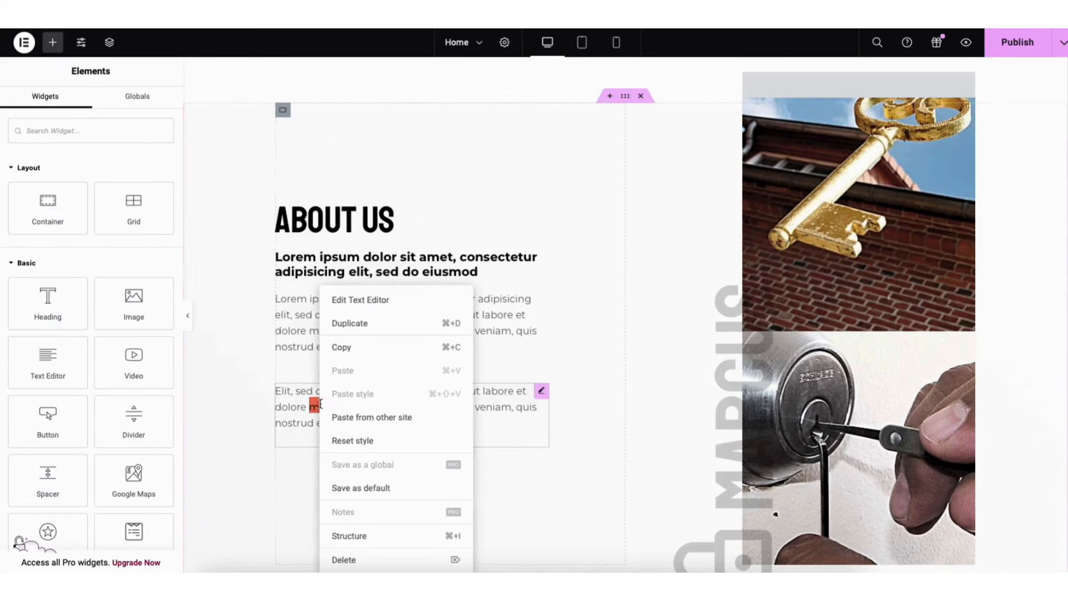
left_click(352, 323)
mouse_move(541, 299)
left_mouse_down()
mouse_move(530, 356)
mouse_move(488, 435)
left_mouse_up()
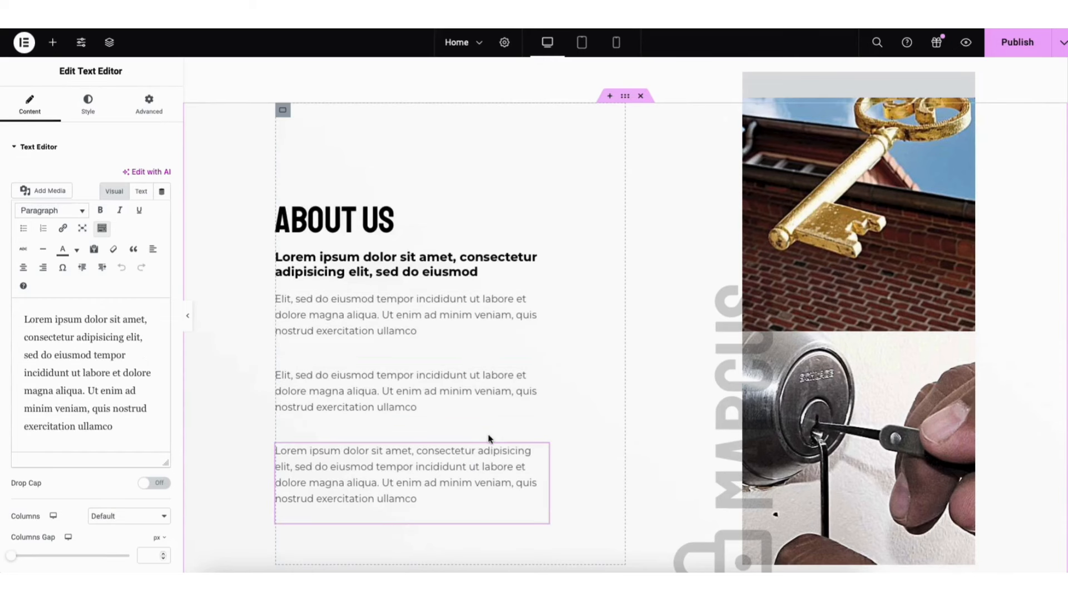
mouse_move(539, 449)
left_mouse_down()
mouse_move(519, 352)
mouse_move(498, 353)
left_mouse_up()
- Add a Text Editor widget below the first About Us body paragraph and view its link insertion options without adding a link
left_click(53, 42)
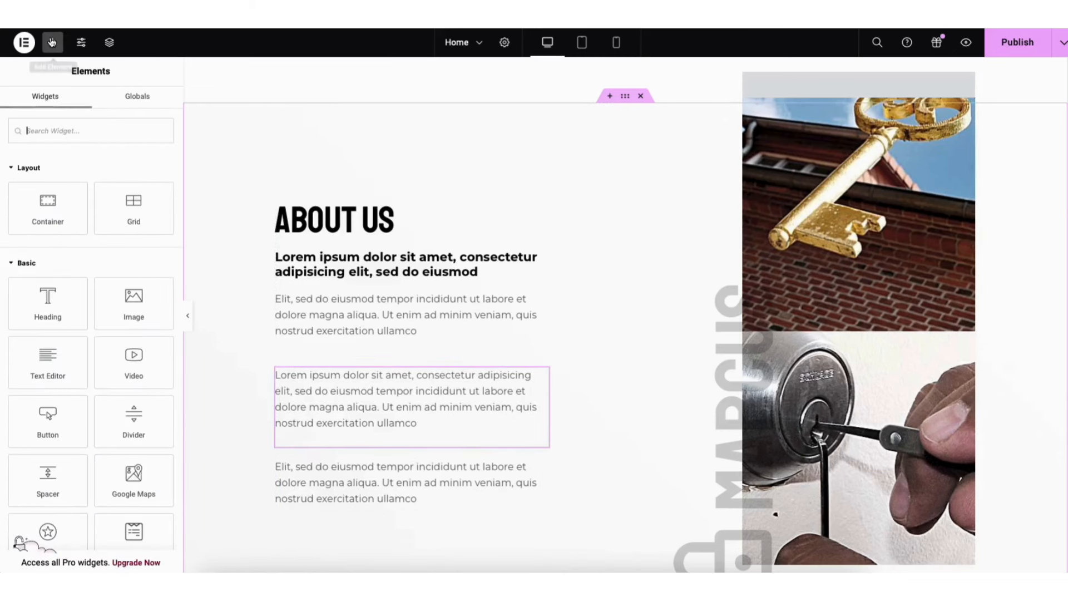
left_click_drag(34, 365, 341, 356)
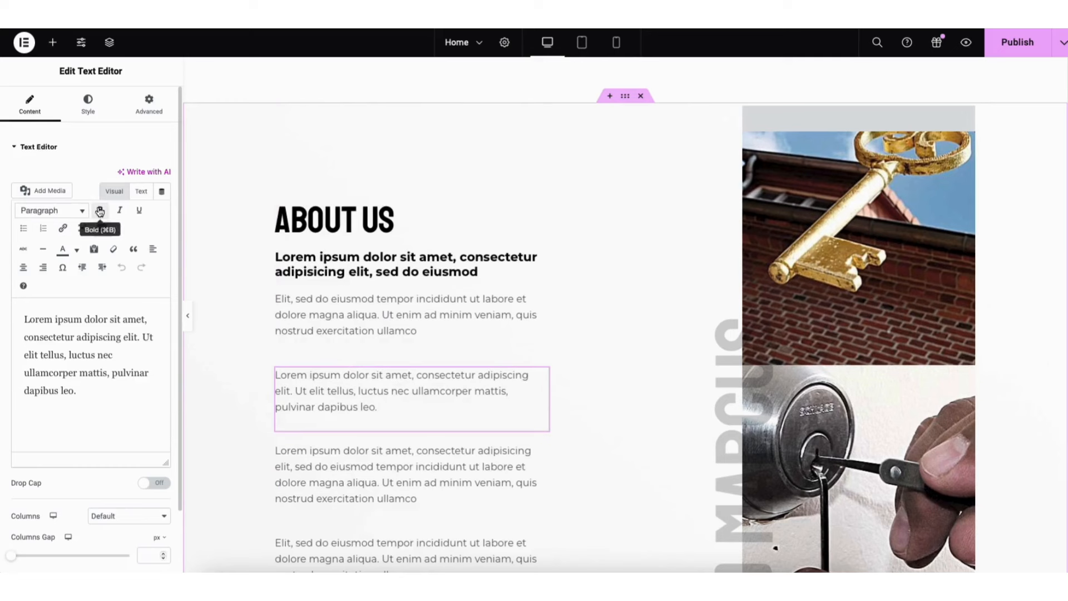
left_click(63, 230)
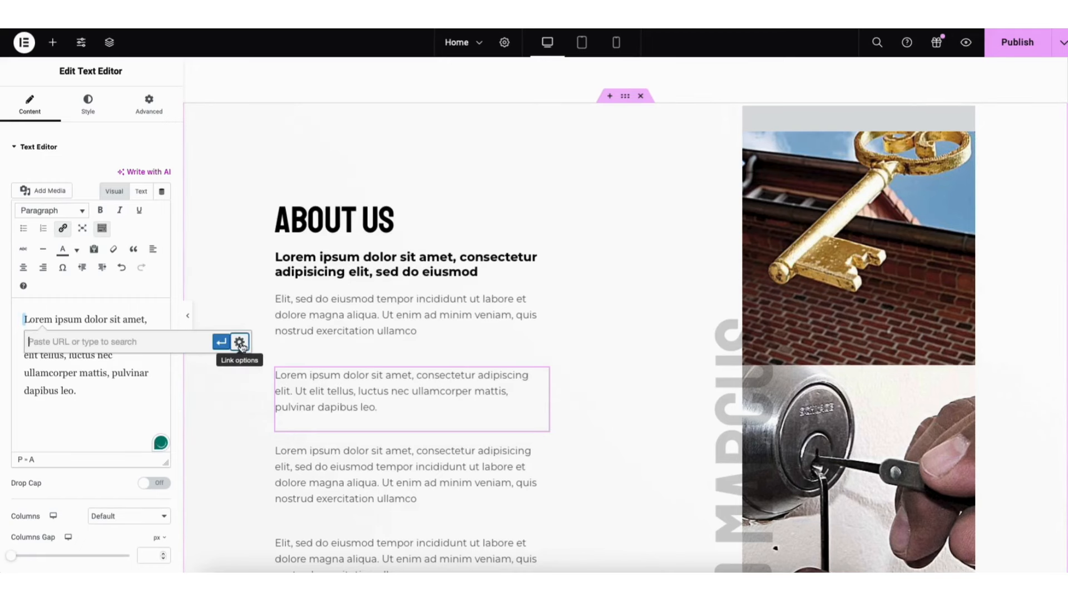
left_click(239, 342)
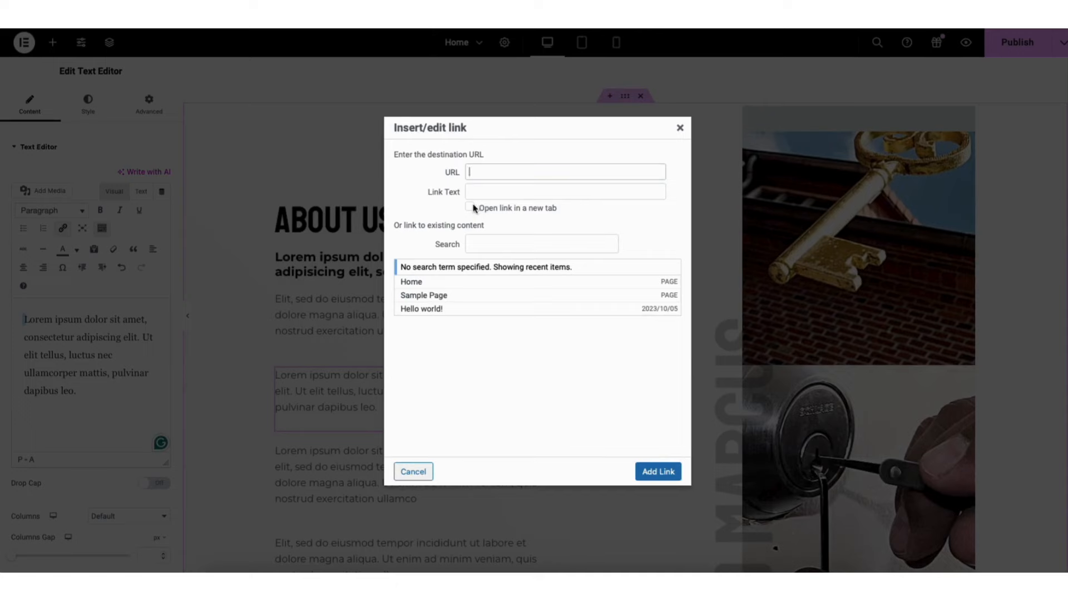
left_click(678, 128)
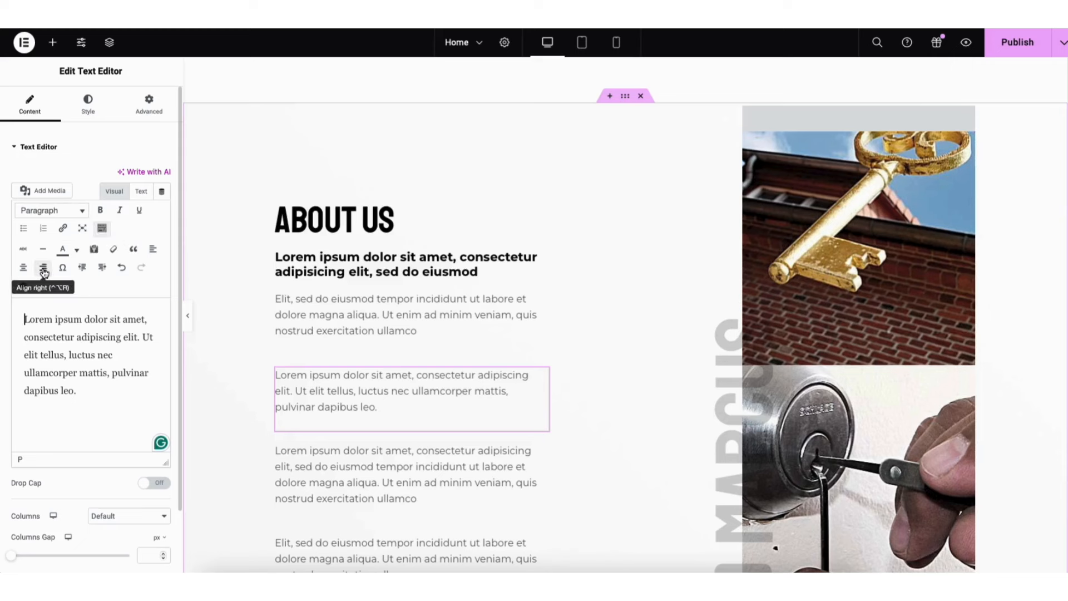
- Look at the new text widget's text color palette and inline link field without applying anything
left_click(78, 252)
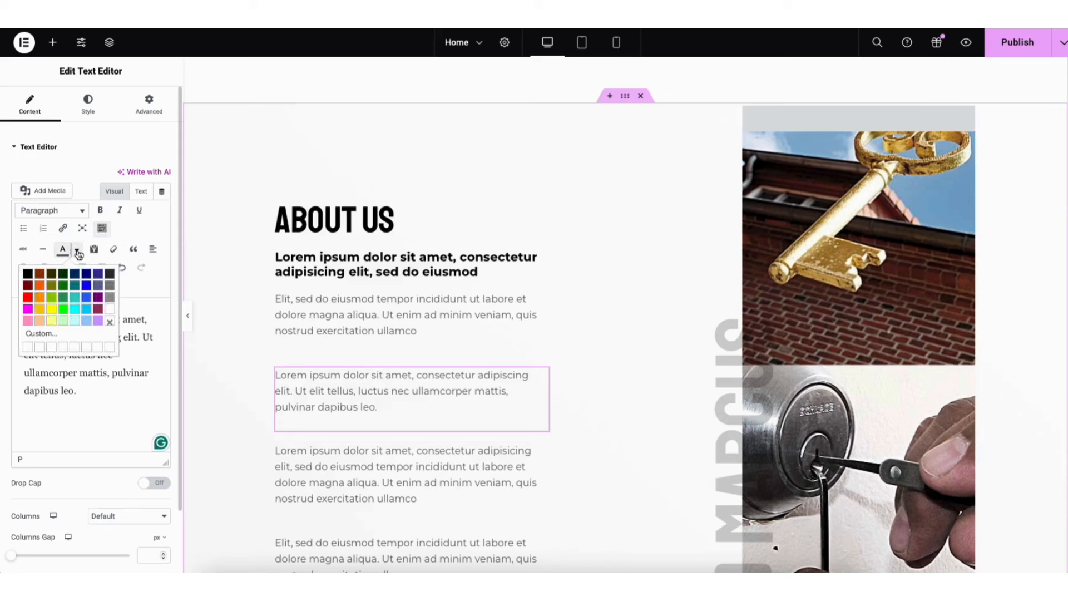
key("Escape")
key("super+k")
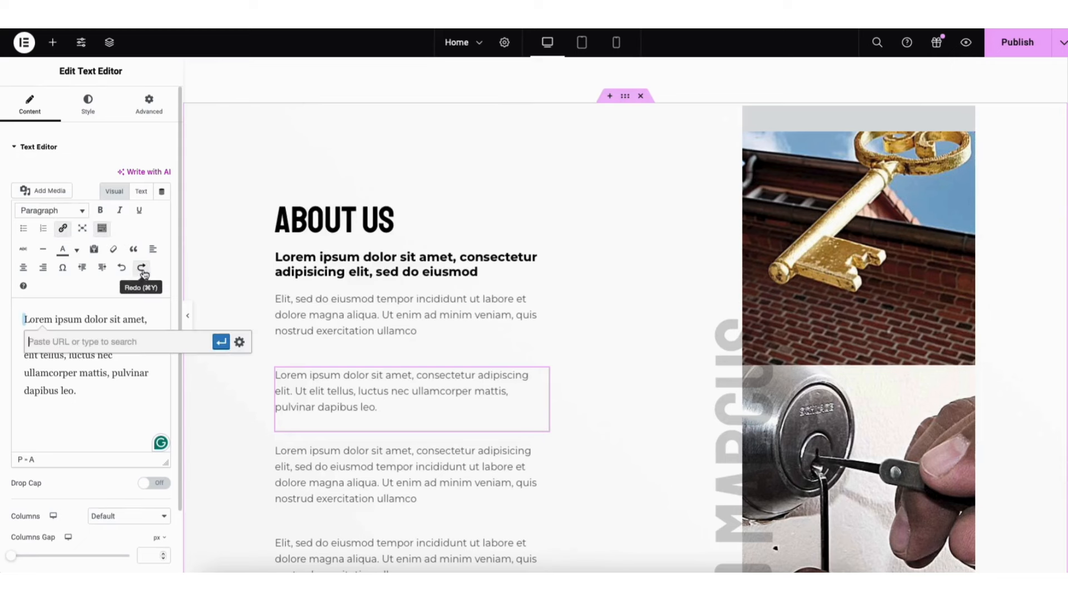
left_click(143, 269)
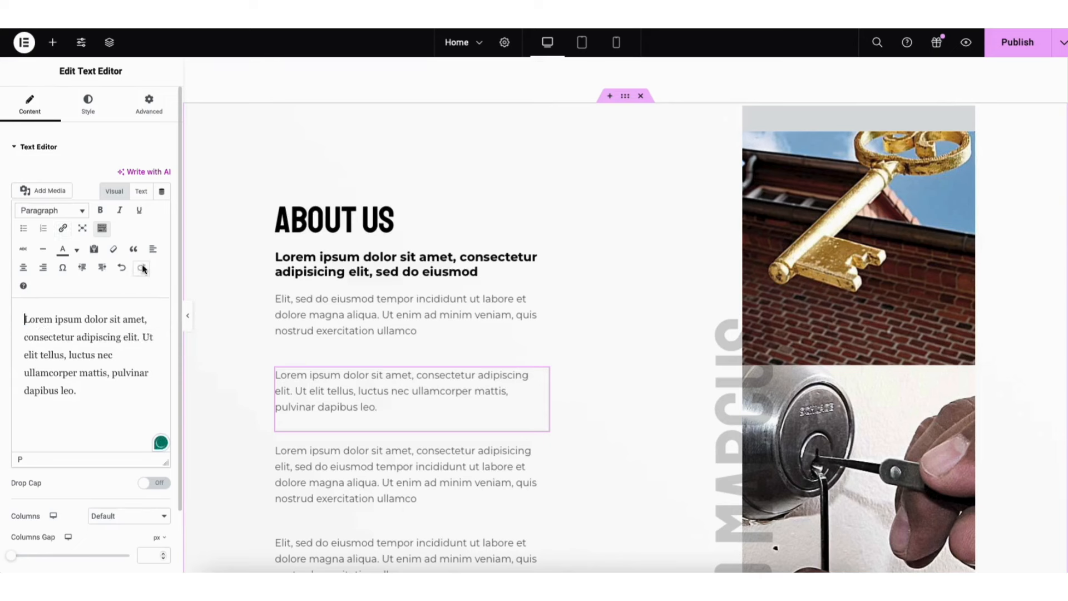
- View the new text widget's style settings and typography options, including the font family list
left_click(88, 105)
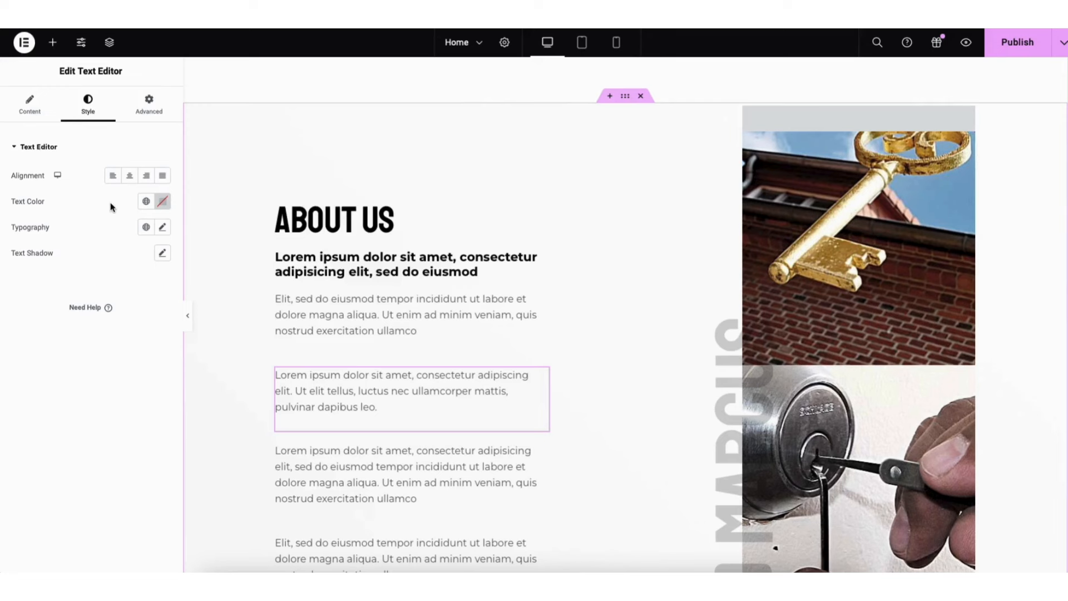
left_click(163, 230)
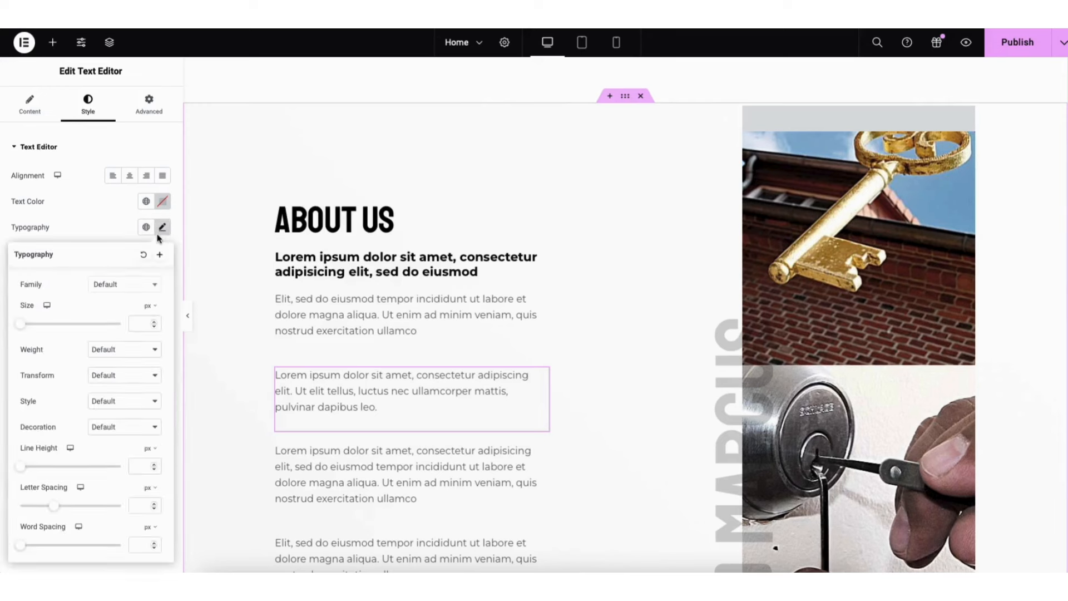
left_click(151, 285)
left_click_drag(156, 315, 158, 329)
left_click(67, 293)
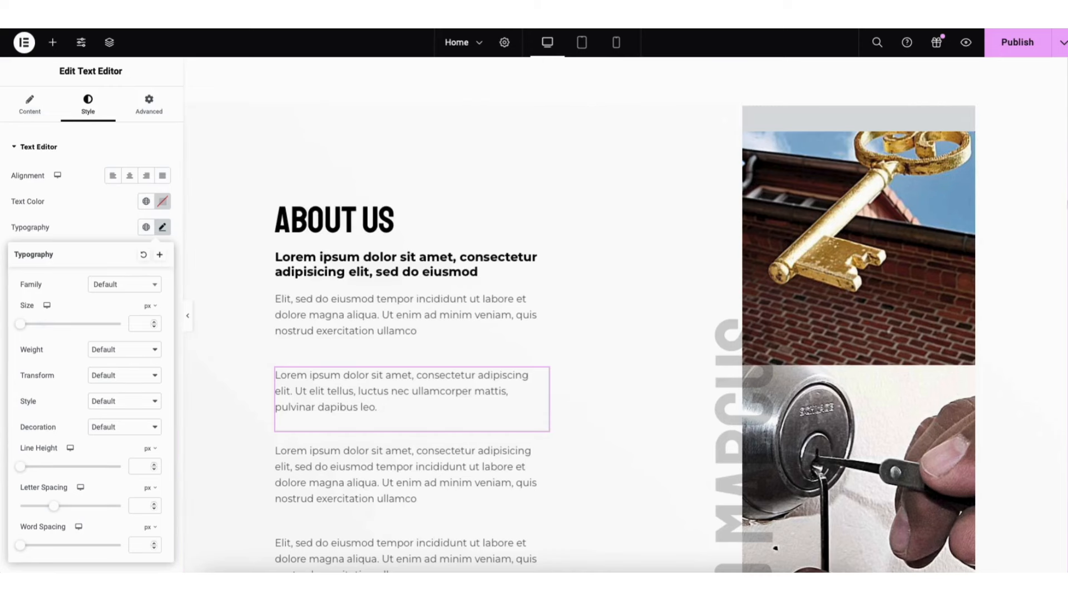
- Select the Automotive image in Our Services and view the file upload and media library choices for replacing it
scroll(1056, 160, "down", 10)
scroll(1043, 135, "up", 5)
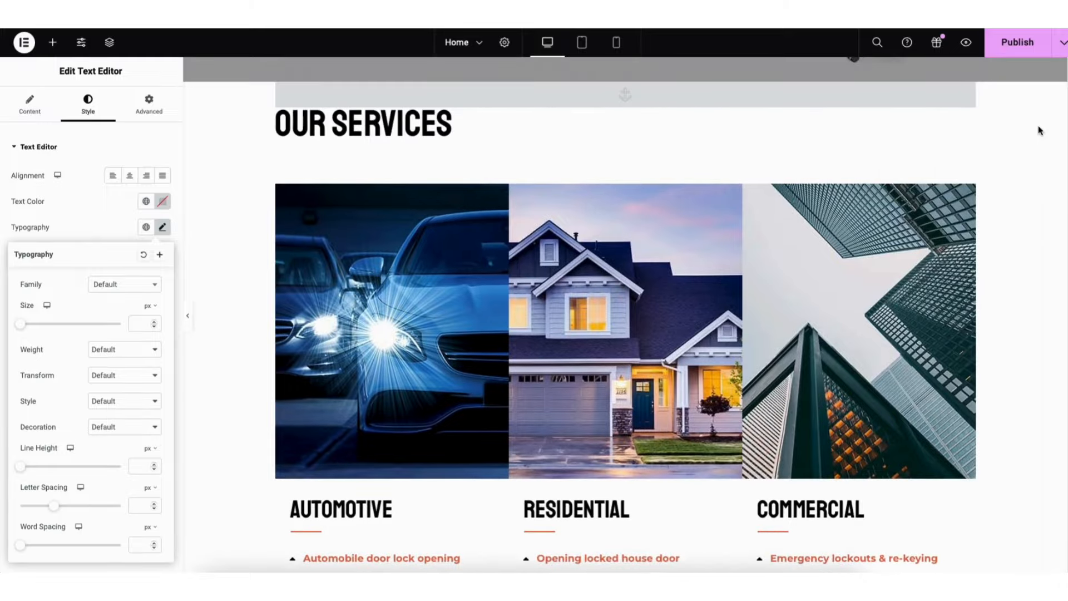
left_click(327, 309)
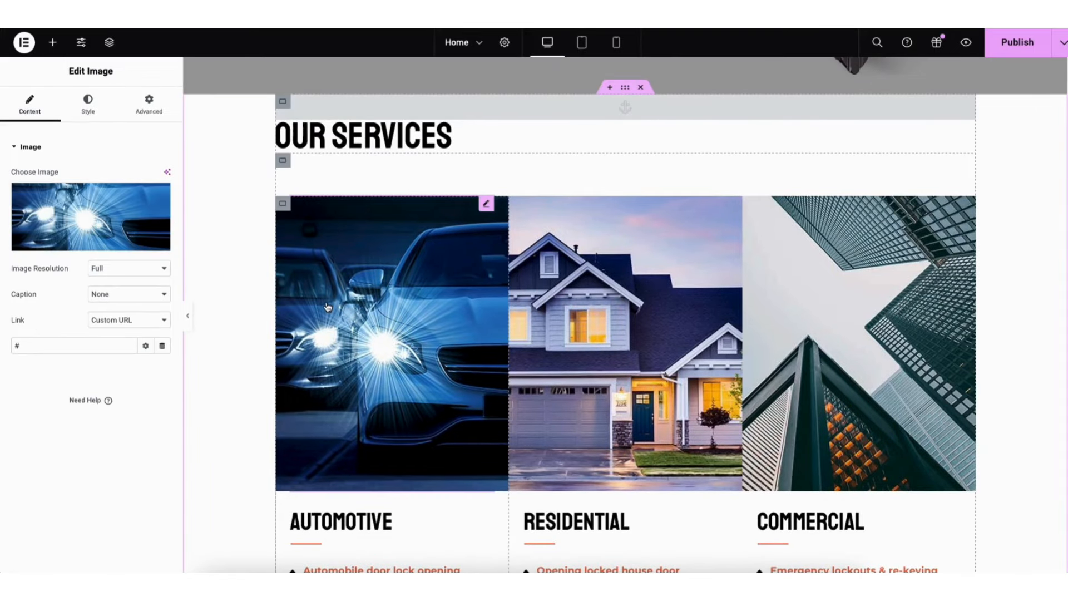
left_click(82, 239)
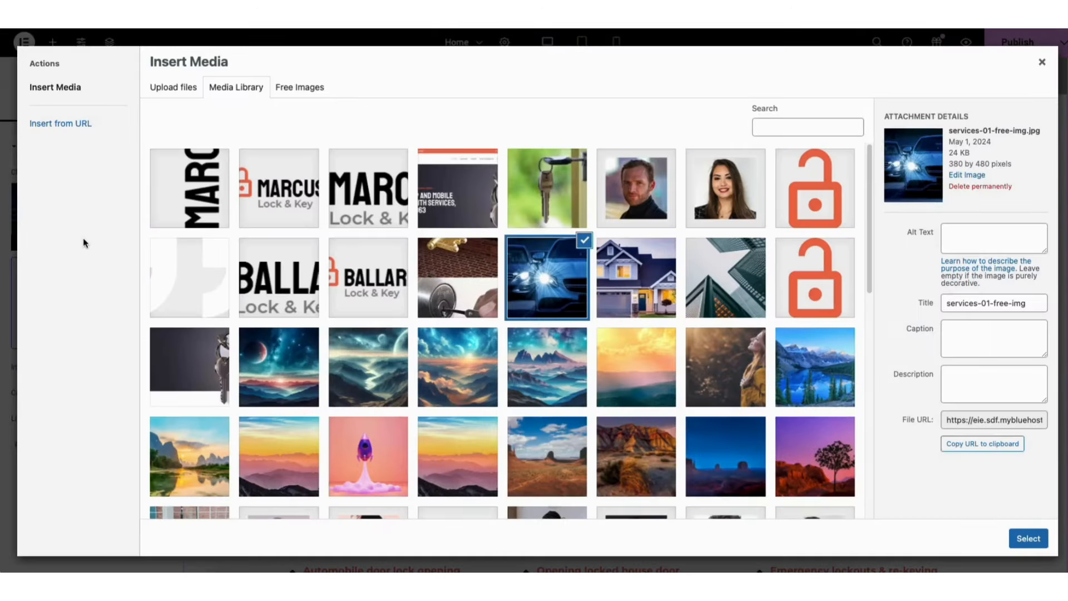
left_click(173, 88)
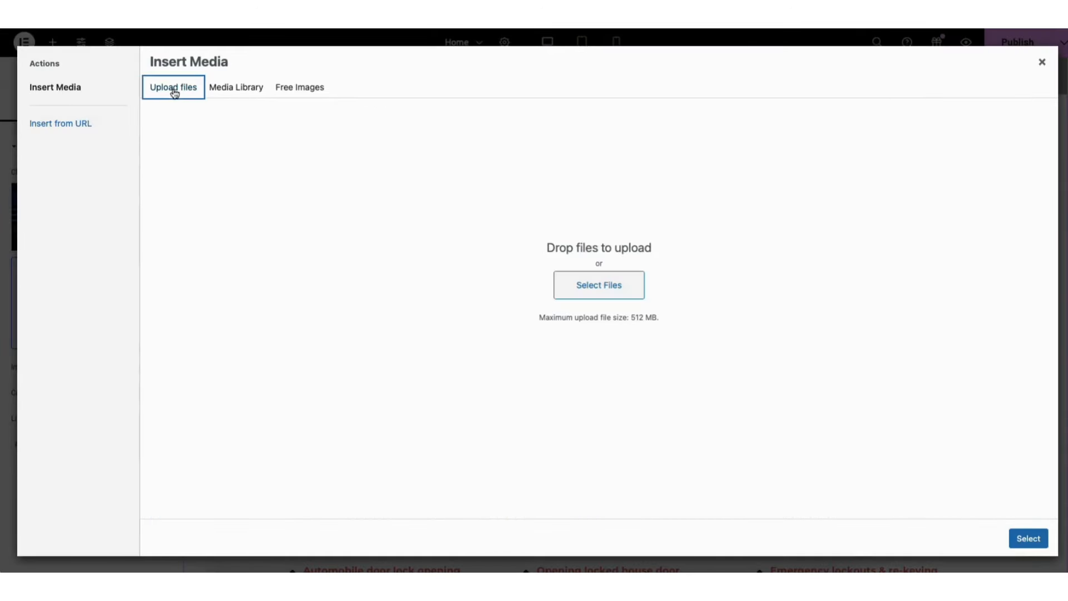
left_click(236, 89)
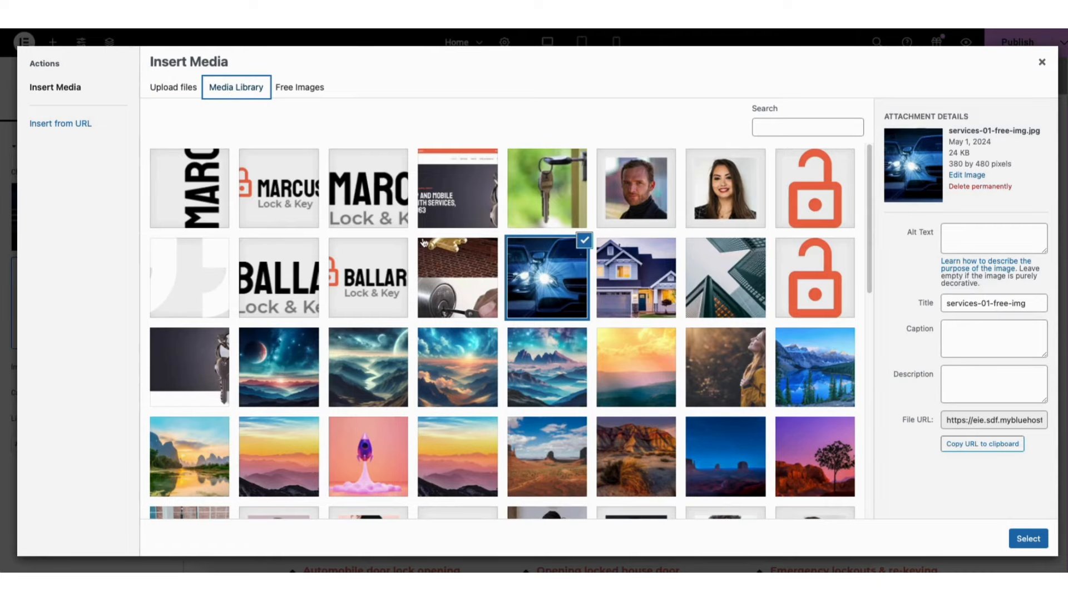
left_click(1044, 63)
- Open the Certified Locksmiths icon box in the Why choose us section for editing and show its icon replacement options
scroll(1044, 222, "down", 15)
scroll(1043, 278, "down", 12)
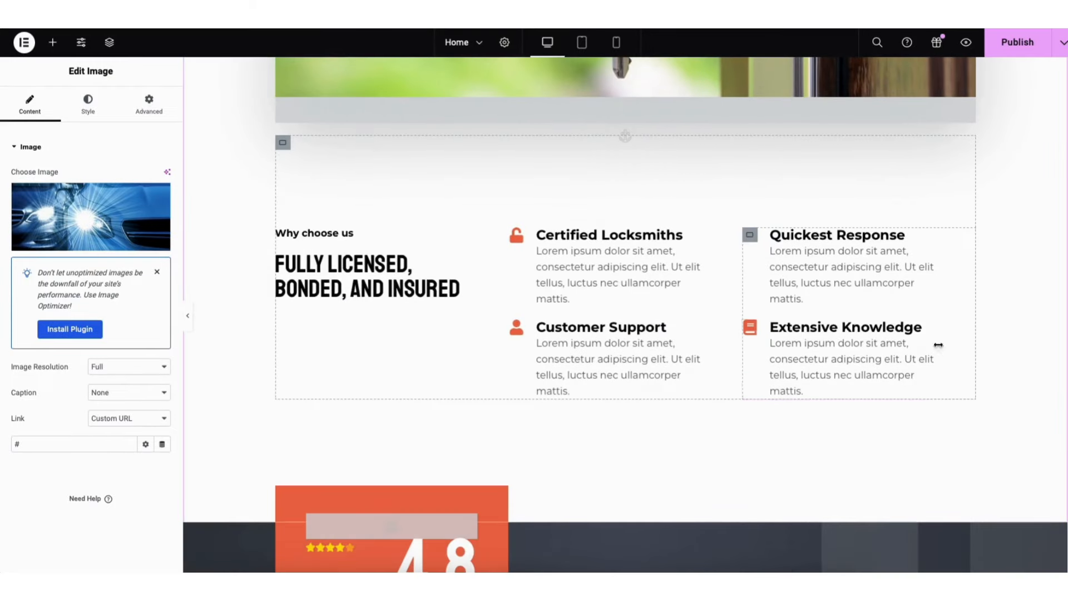
left_click(550, 263)
mouse_move(92, 227)
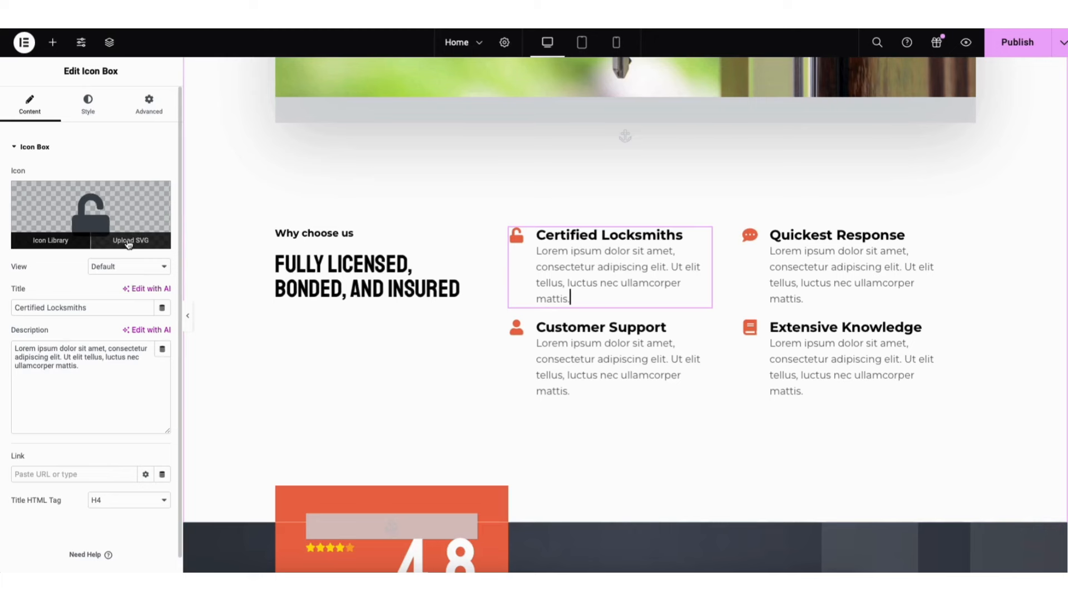
- Browse the icon library for the Certified Locksmiths icon box without replacing its icon
left_click(72, 248)
left_click_drag(862, 393, 861, 335)
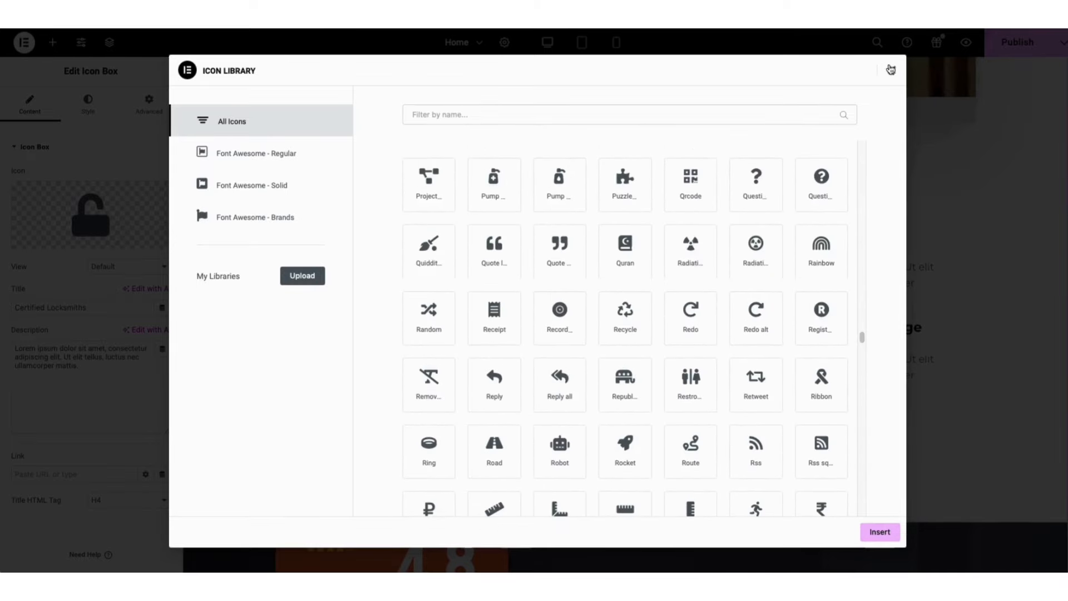
left_click(889, 71)
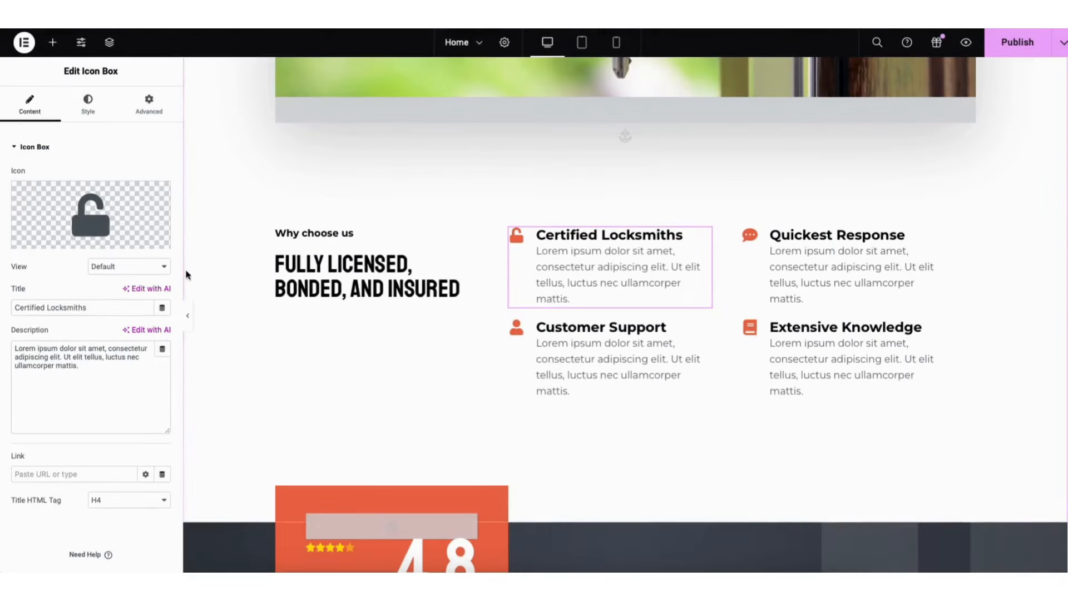
- Look over the Certified Locksmiths icon box's title, description, link and title HTML tag fields without changing them
left_click_drag(15, 307, 83, 308)
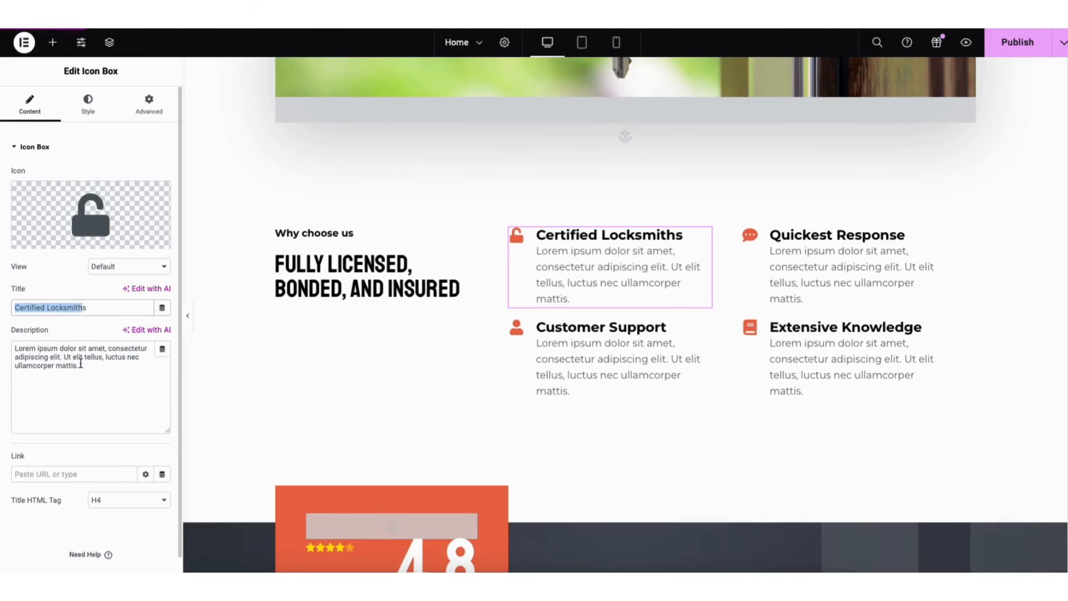
left_click_drag(86, 367, 29, 344)
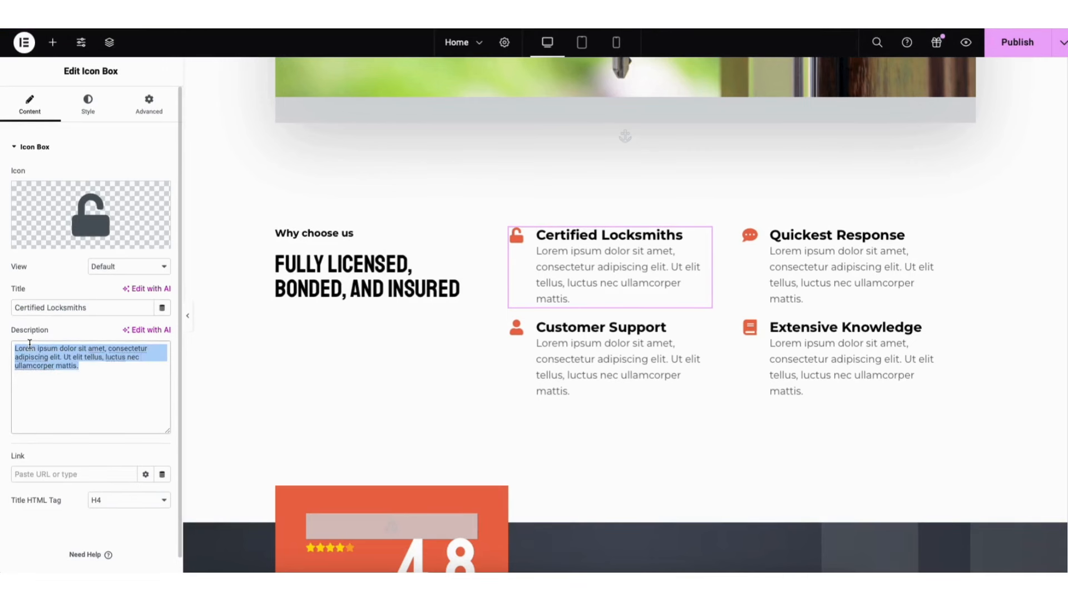
left_click(49, 461)
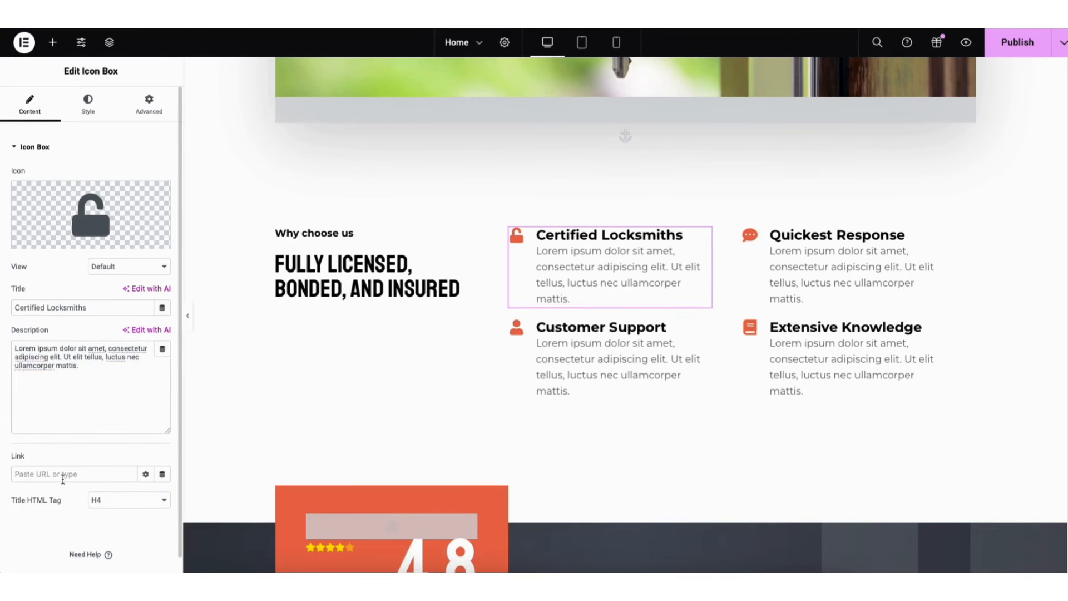
left_click(101, 503)
- View the Certified Locksmiths icon box's style settings, including the icon's primary color
left_click(88, 108)
left_click(88, 110)
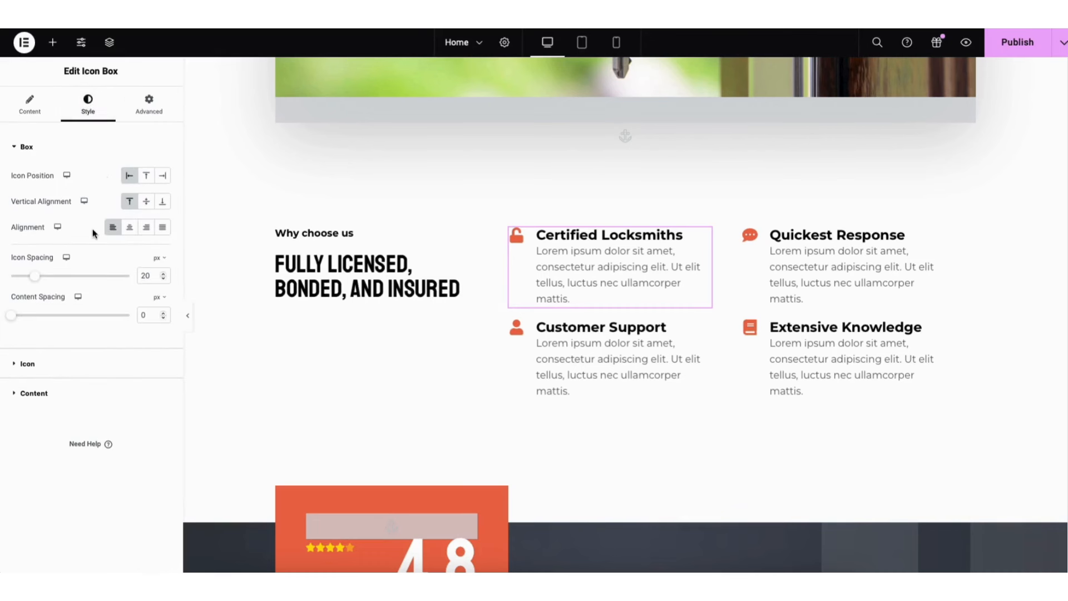
left_click(28, 364)
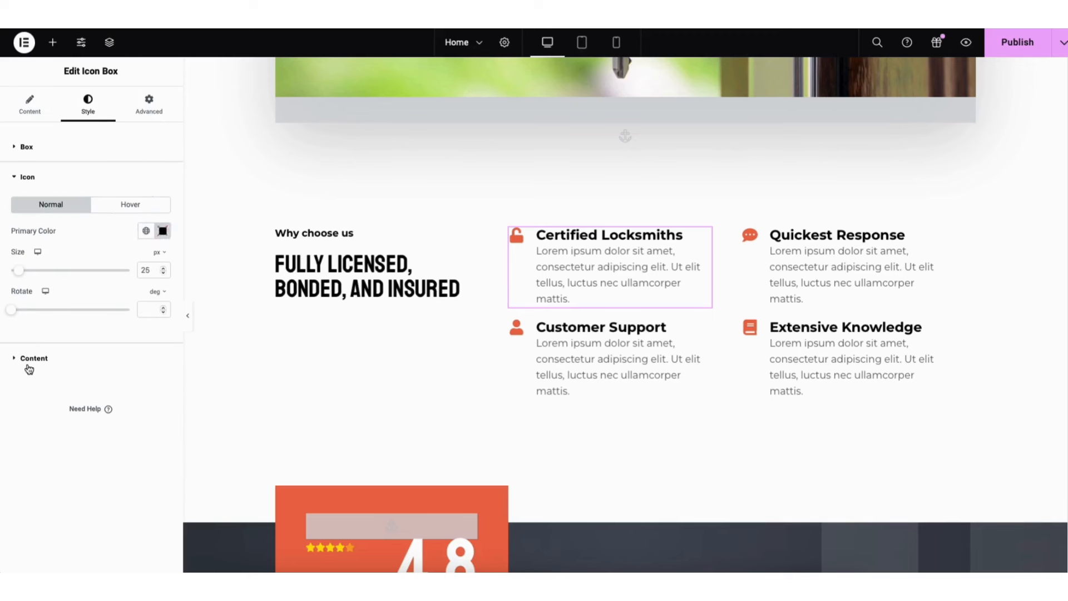
left_click(163, 232)
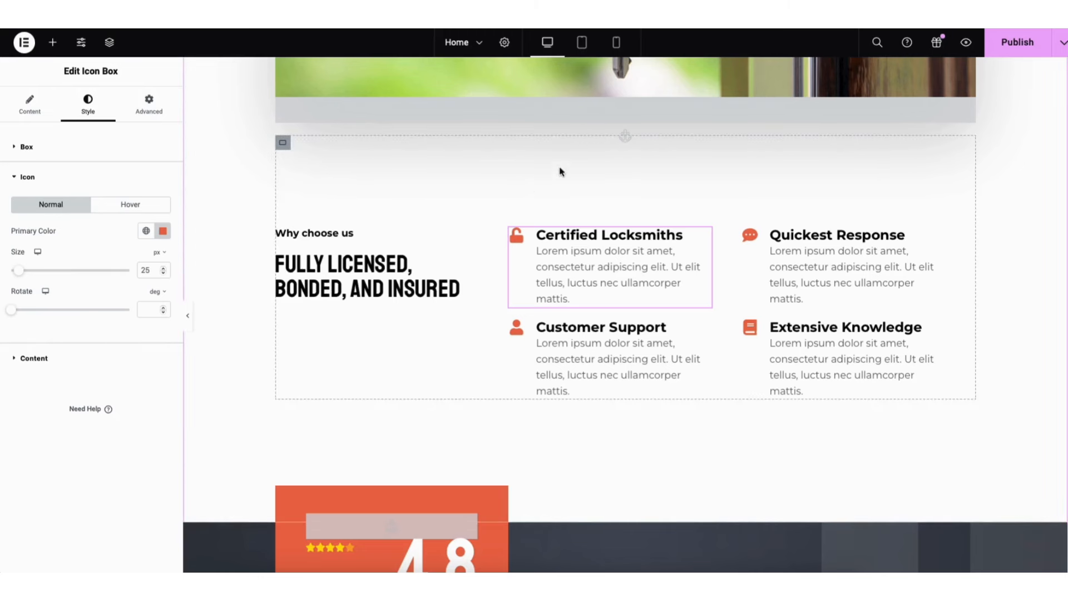
- Insert an empty two-column flexbox container directly above the What Our Customers Say section
scroll(584, 139, "down", 3)
scroll(646, 202, "down", 3)
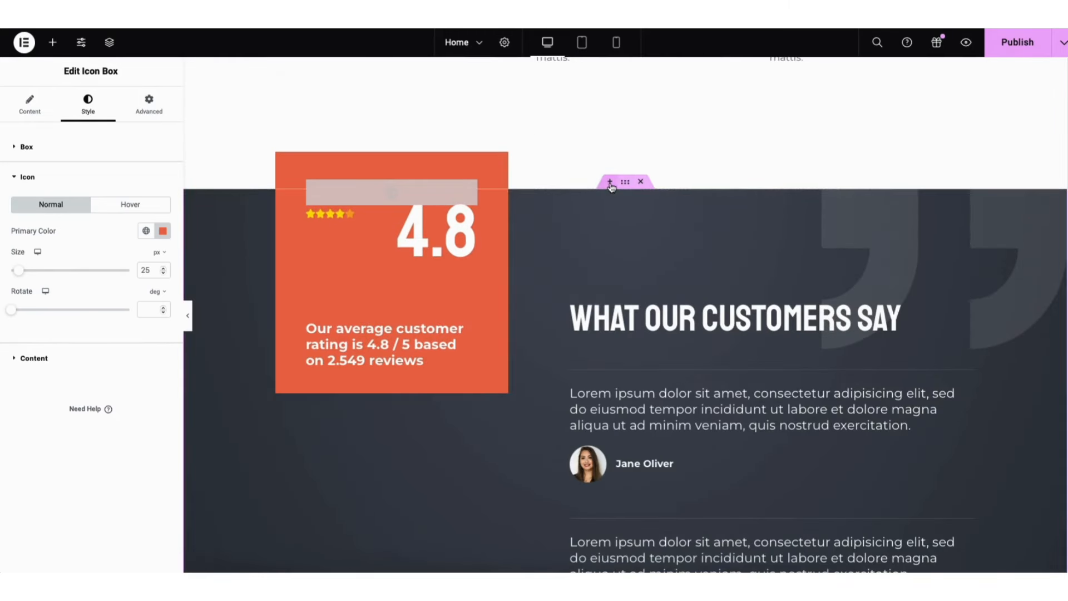
left_click(610, 183)
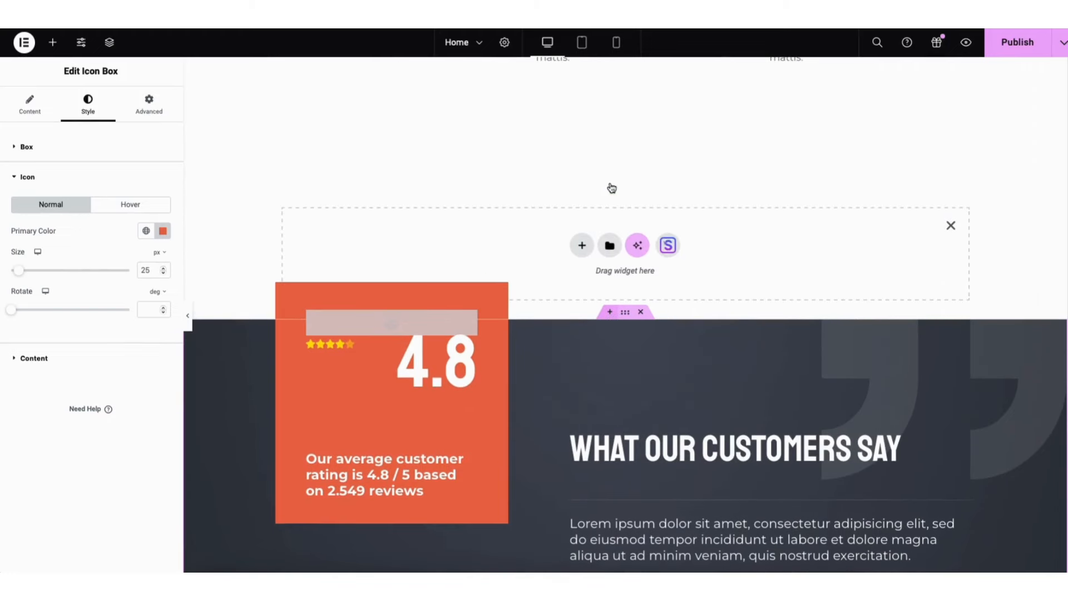
left_click(581, 247)
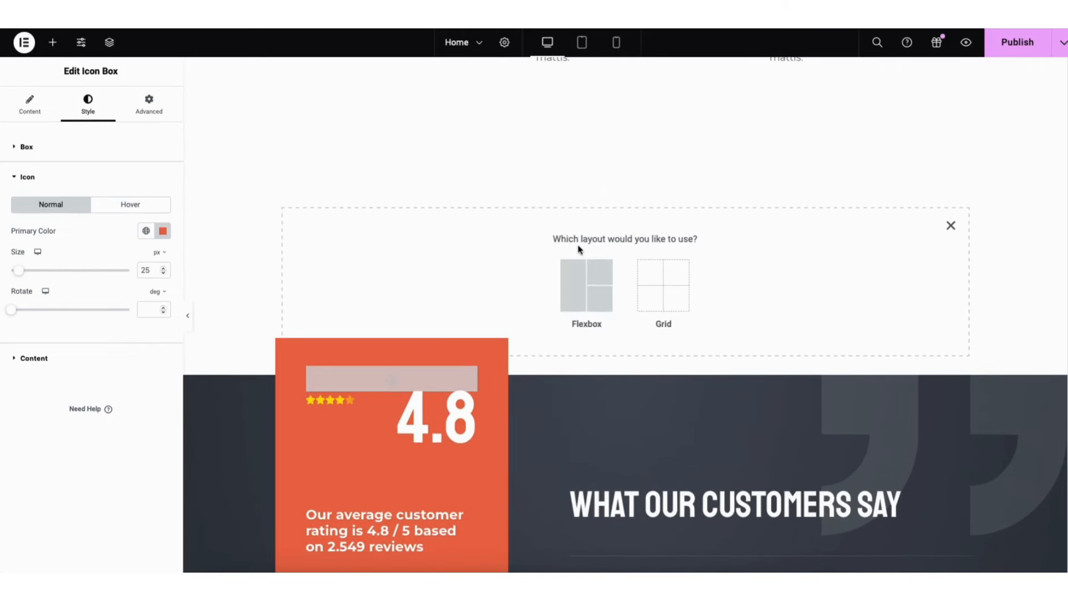
left_click(581, 287)
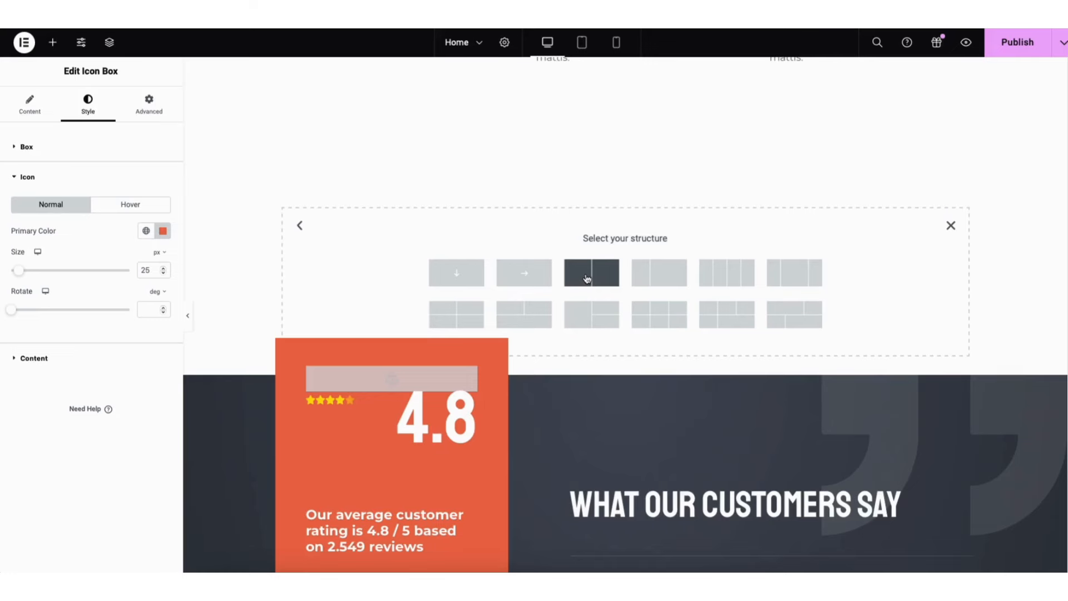
left_click(587, 278)
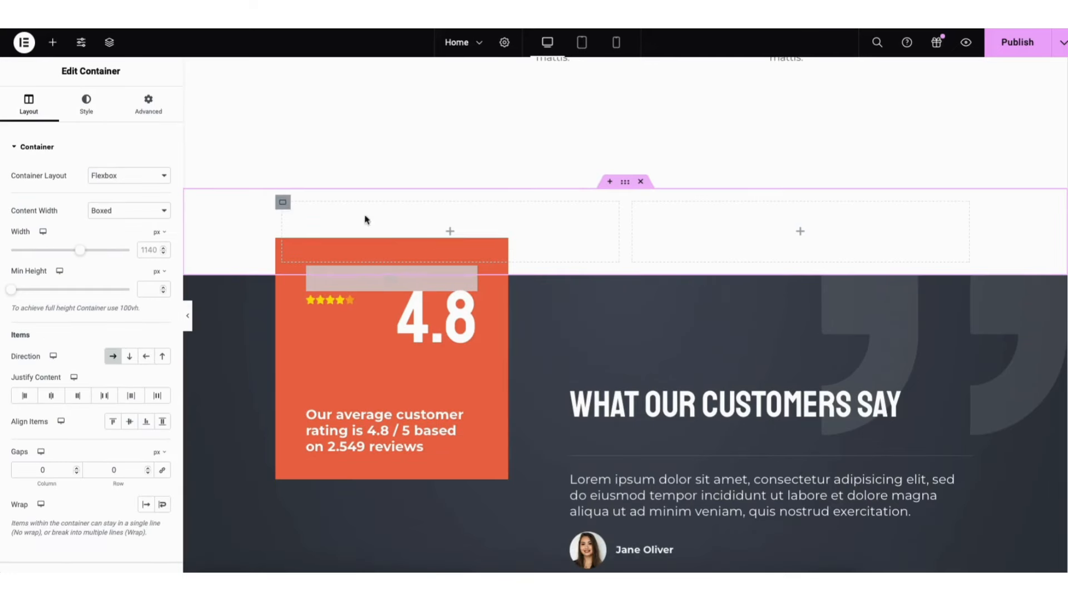
- Add a Heading widget to the second column of the new container and delete the whole container
left_click(52, 43)
left_click_drag(55, 307, 780, 243)
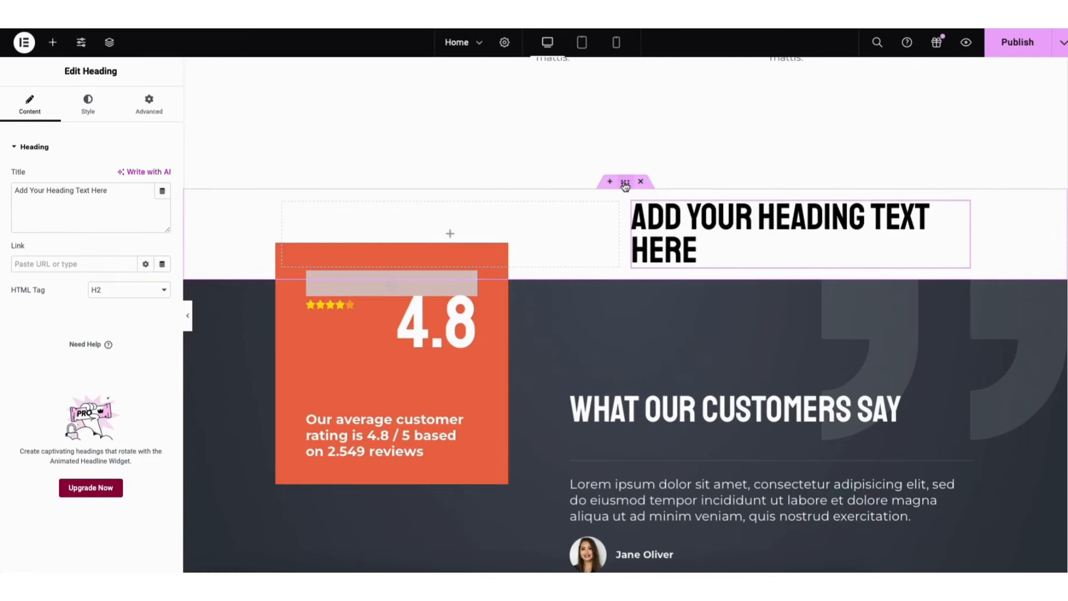
left_click(625, 181)
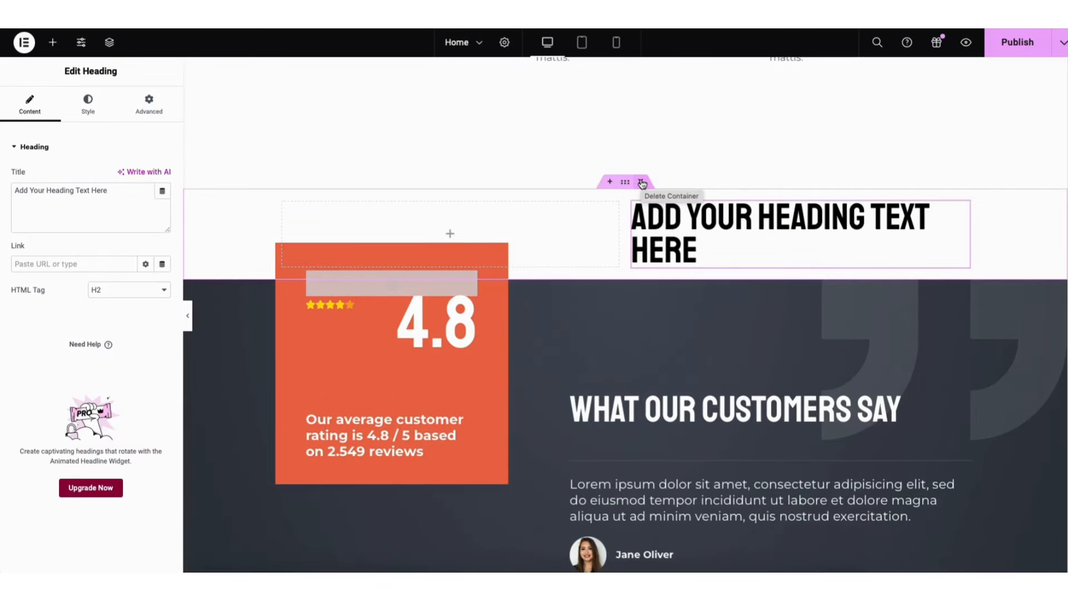
left_click(641, 183)
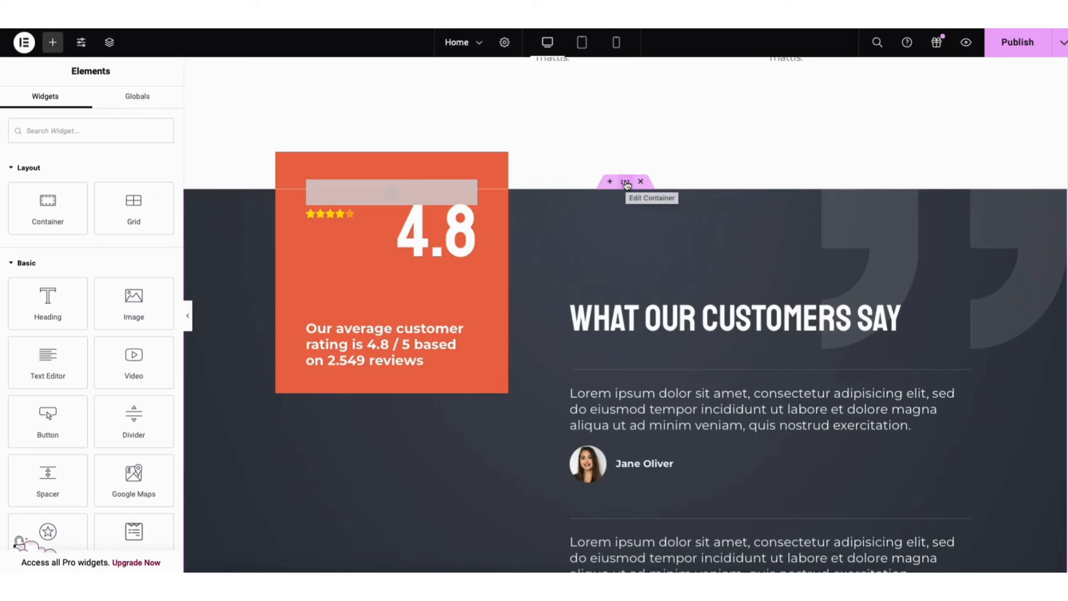
left_click_drag(626, 184, 575, 201)
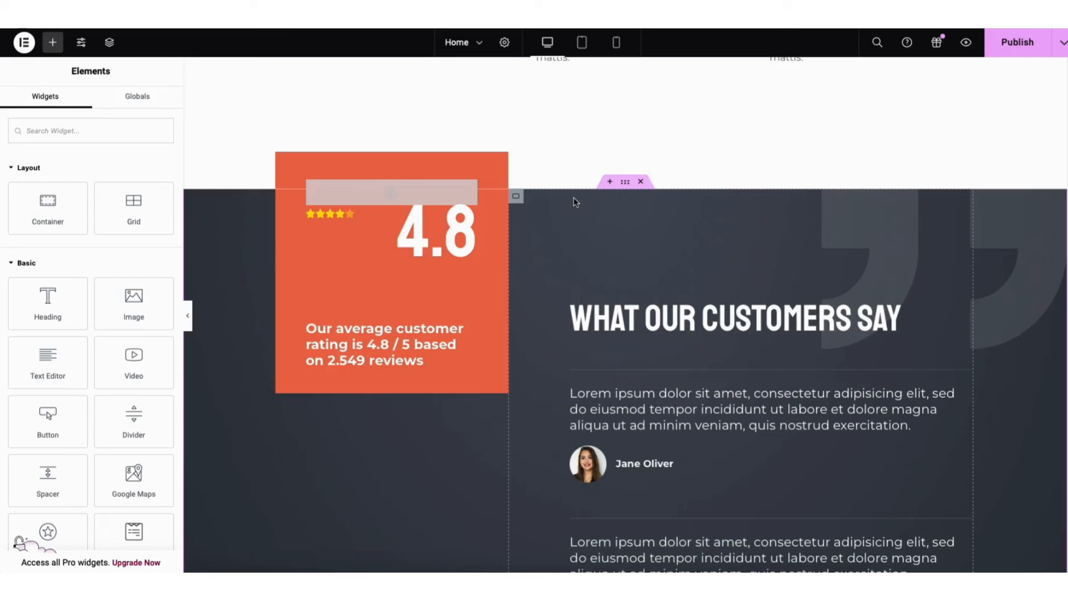
- Import the Feature One, Two and Three block with plant images from the Starter Templates blocks below the orange call banner
scroll(1044, 350, "down", 10)
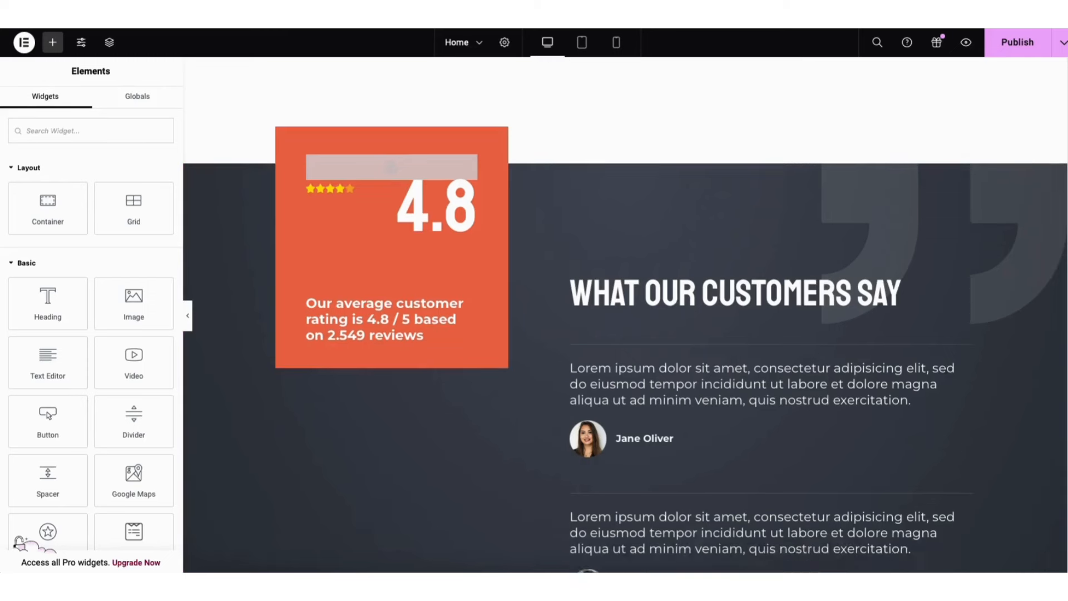
scroll(1064, 522, "down", 12)
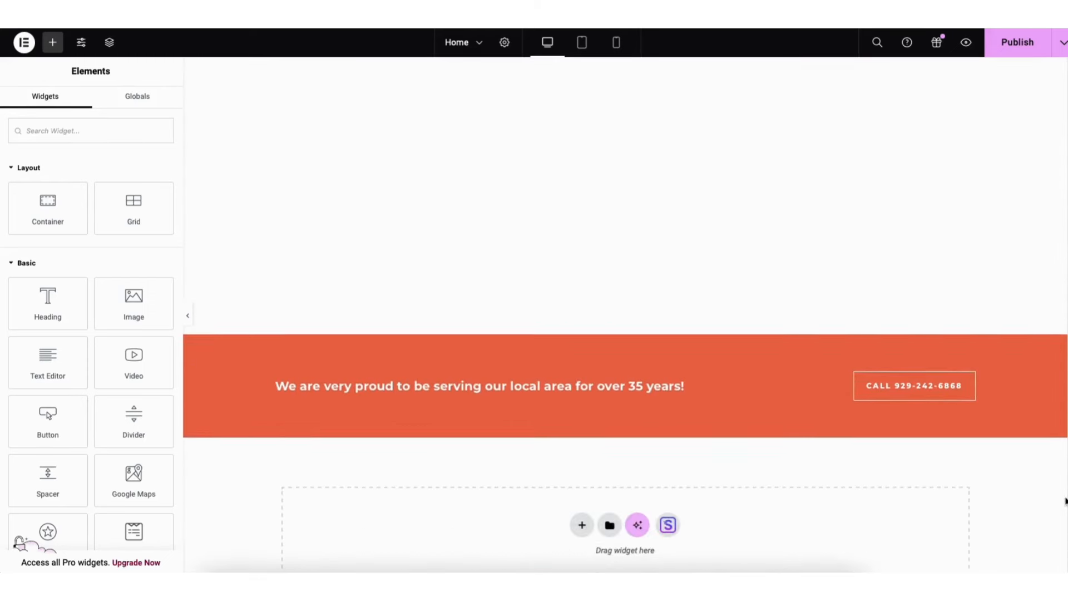
scroll(1064, 521, "down", 3)
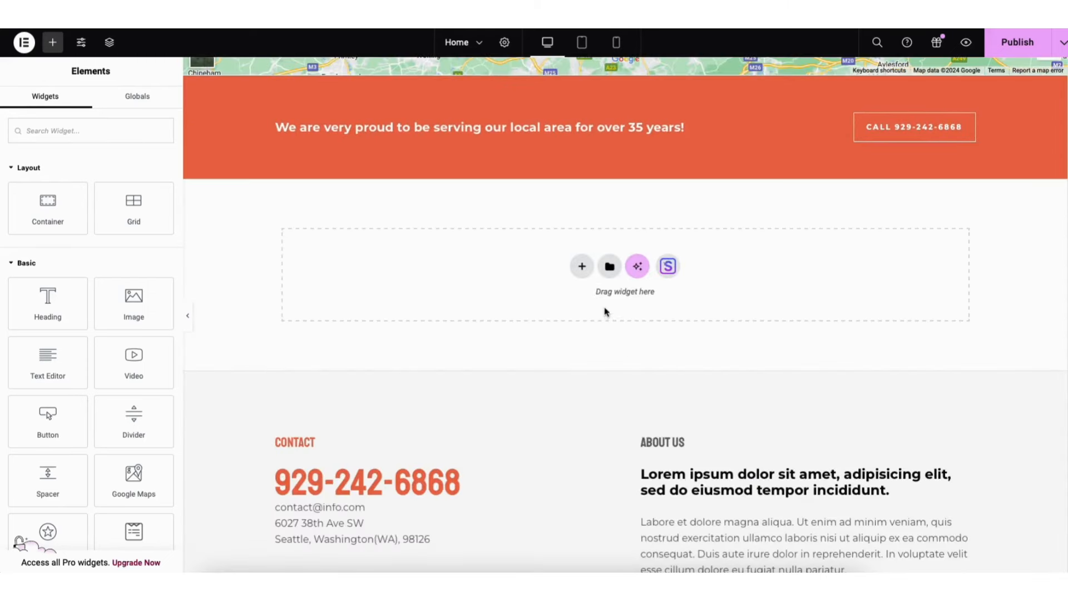
left_click(668, 267)
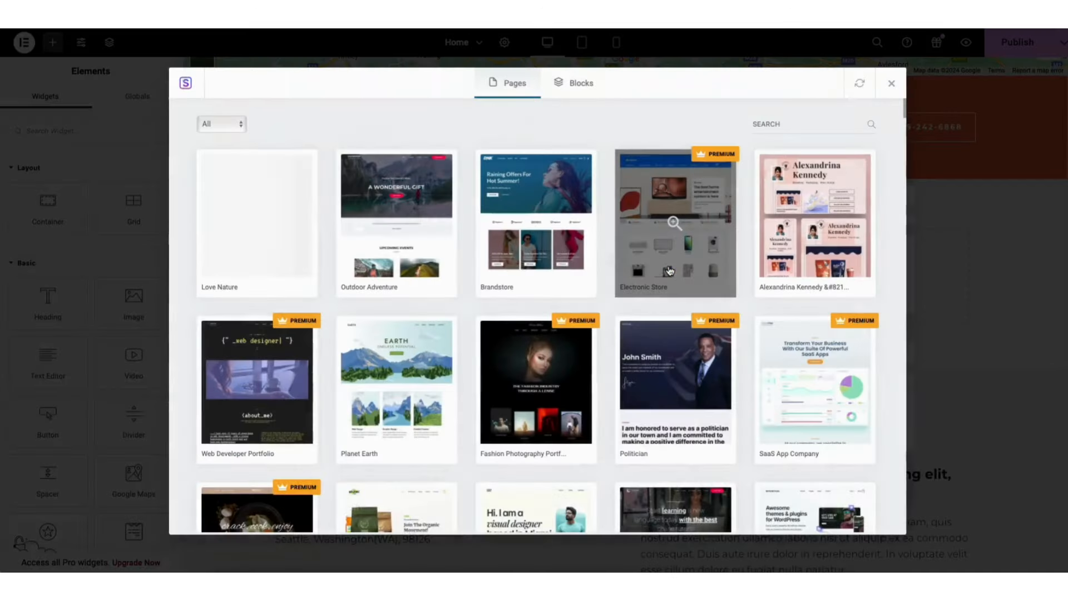
left_click(572, 88)
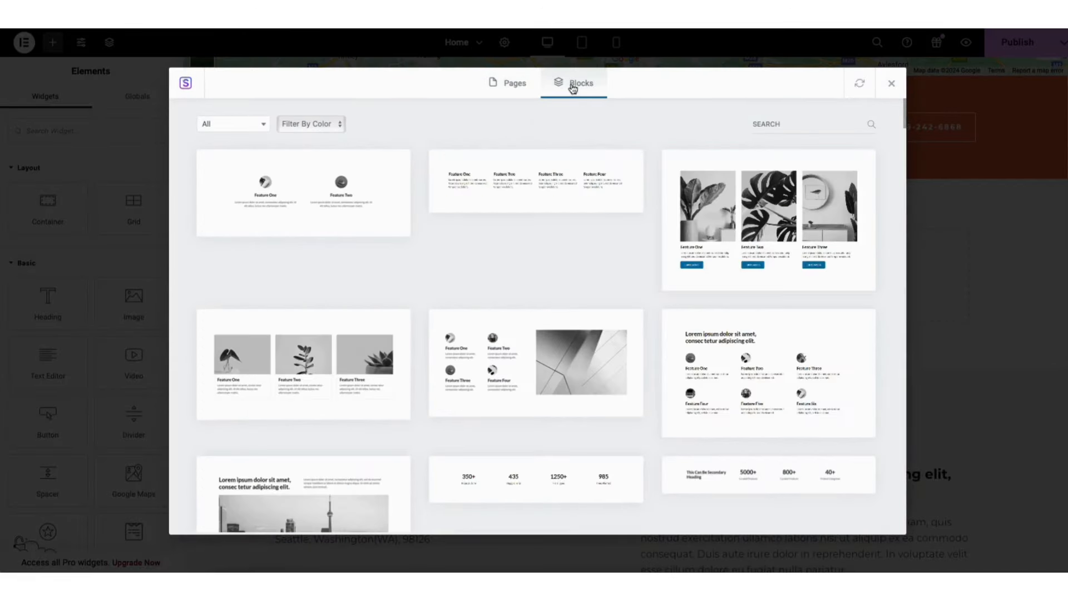
left_click_drag(905, 106, 894, 76)
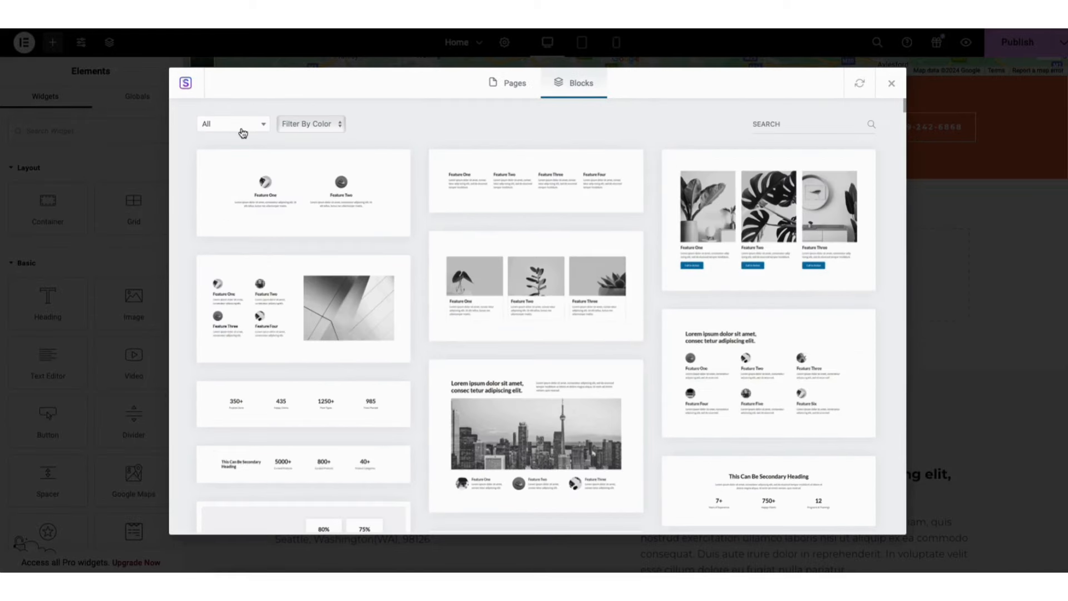
left_click(241, 129)
mouse_move(268, 167)
left_mouse_down()
mouse_move(270, 241)
mouse_move(269, 159)
left_mouse_up()
left_click(395, 129)
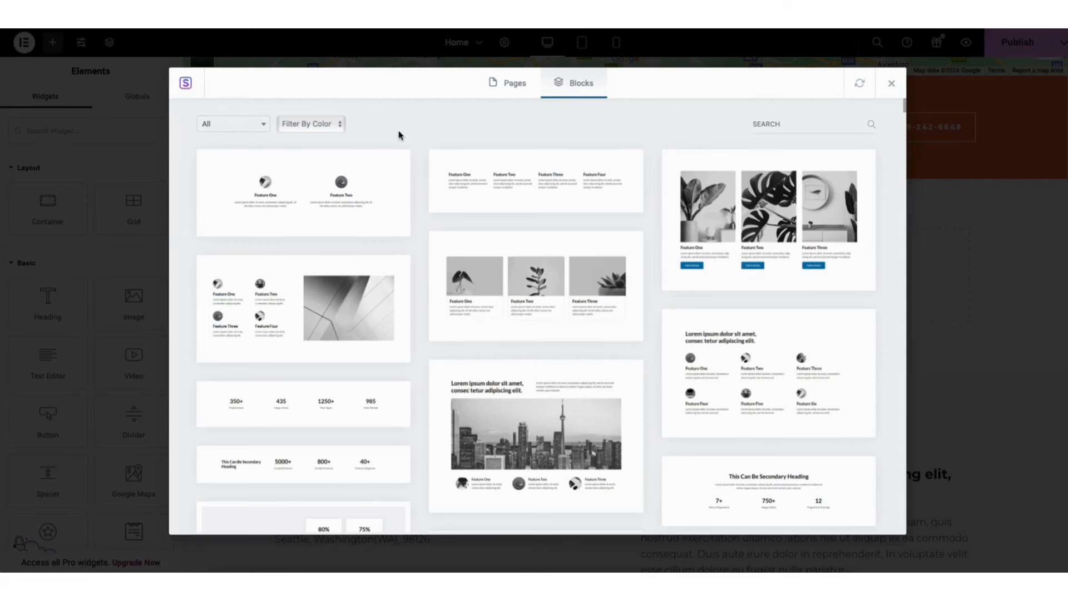
left_click(483, 297)
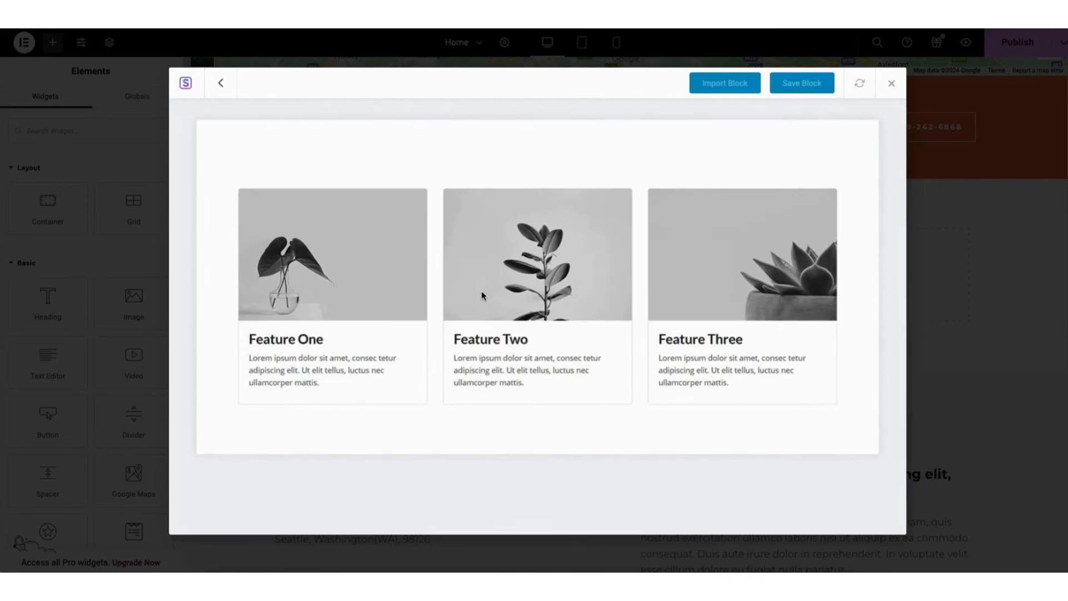
left_click(712, 84)
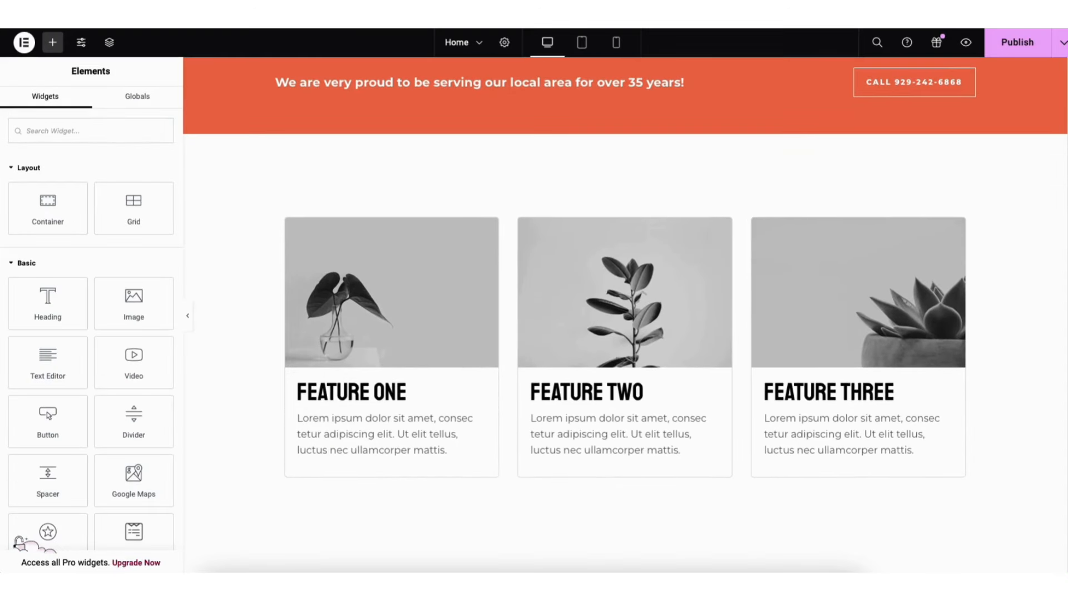
- Open the imported features section for editing and view its background style and color picker without changing the color
right_click(241, 177)
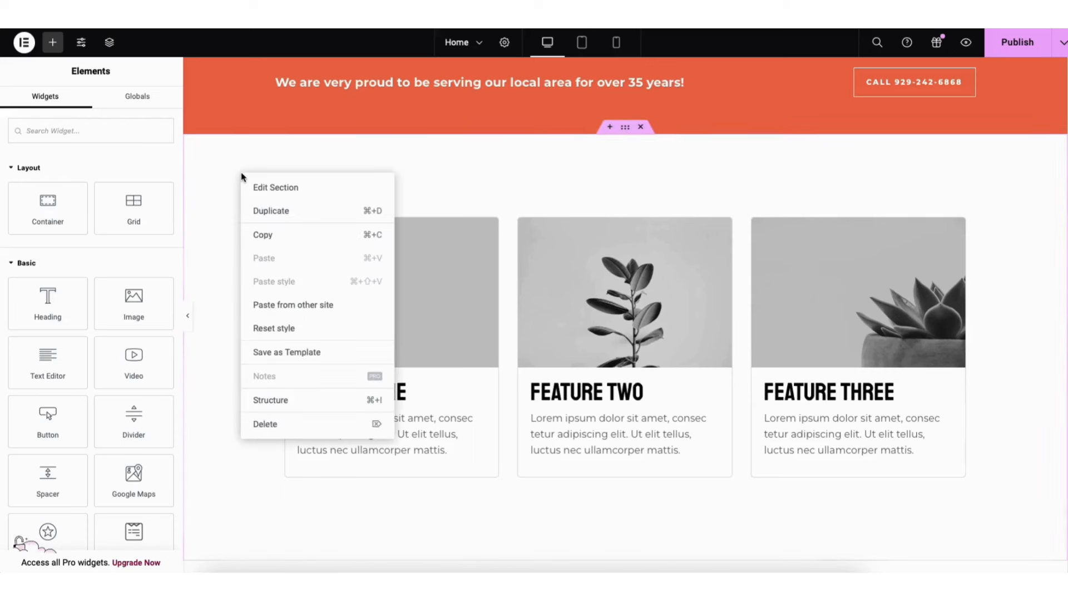
left_click(269, 190)
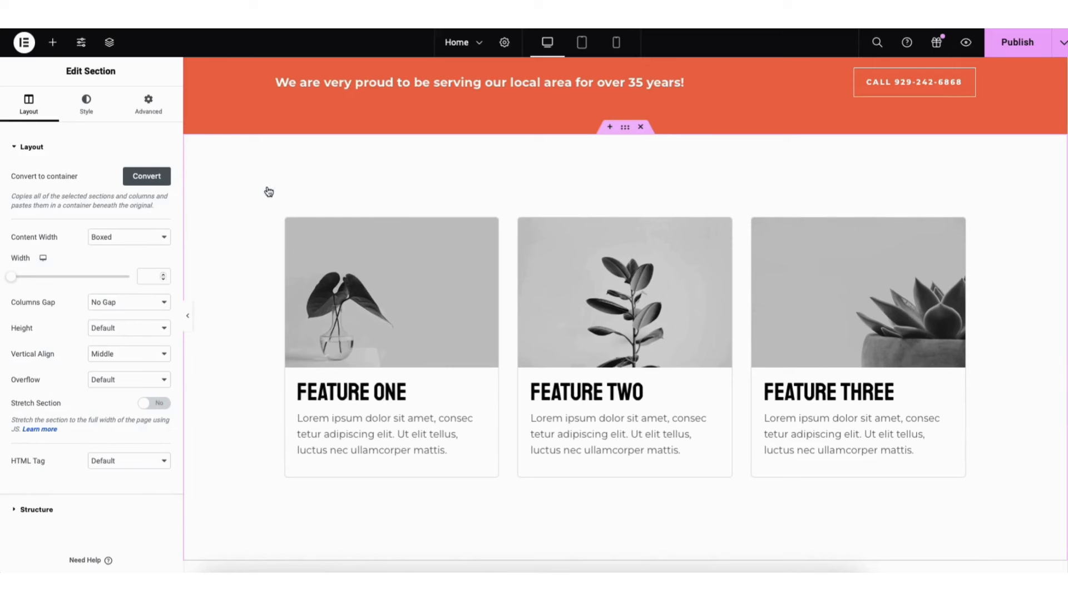
left_click(86, 106)
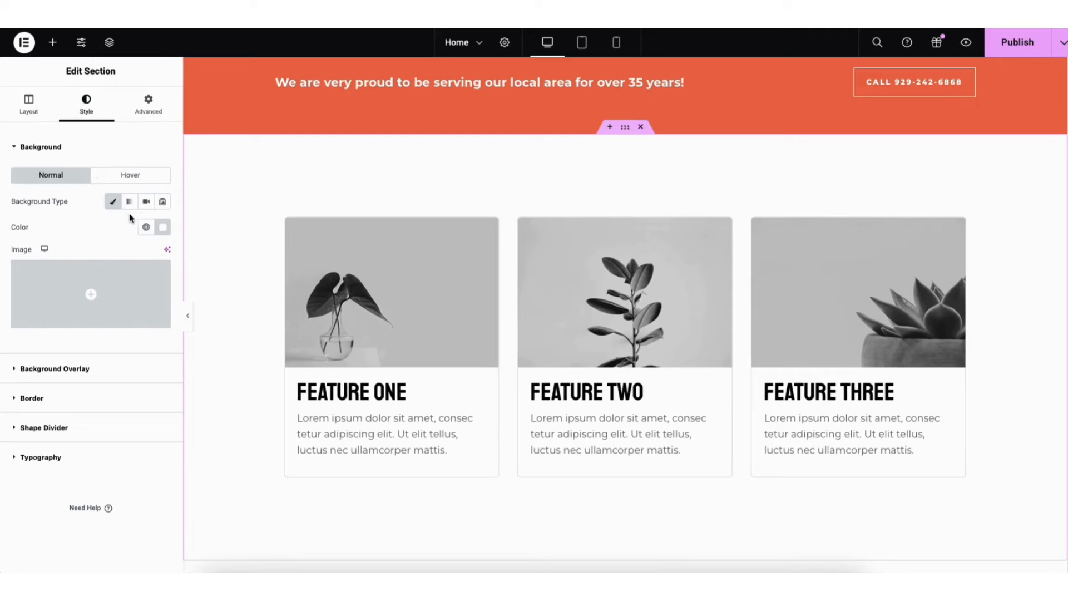
left_click(162, 227)
mouse_move(111, 322)
left_mouse_down()
mouse_move(93, 371)
mouse_move(81, 267)
left_mouse_up()
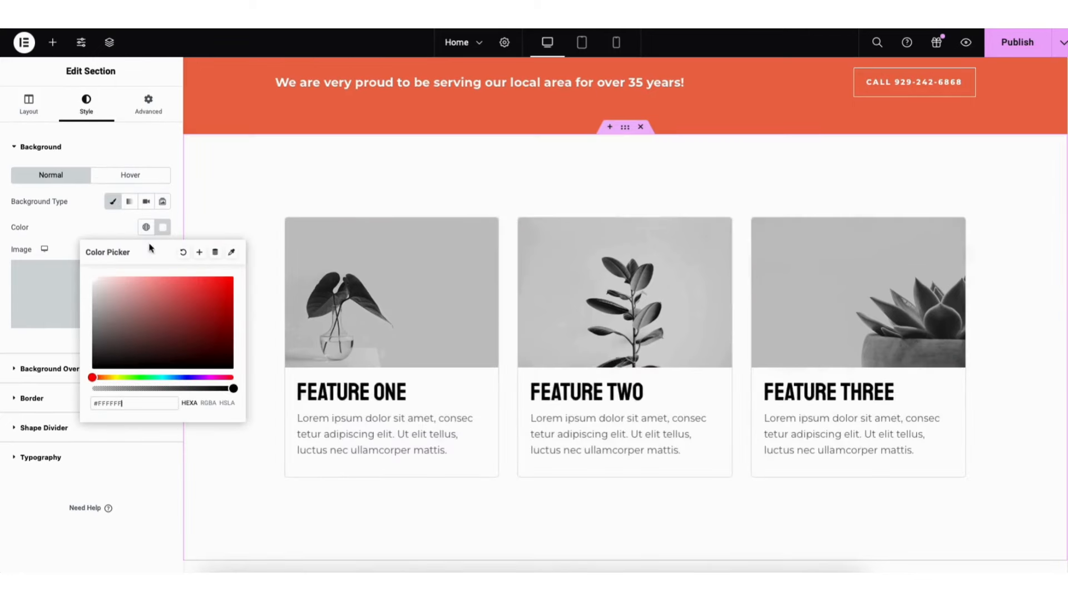
left_click(216, 225)
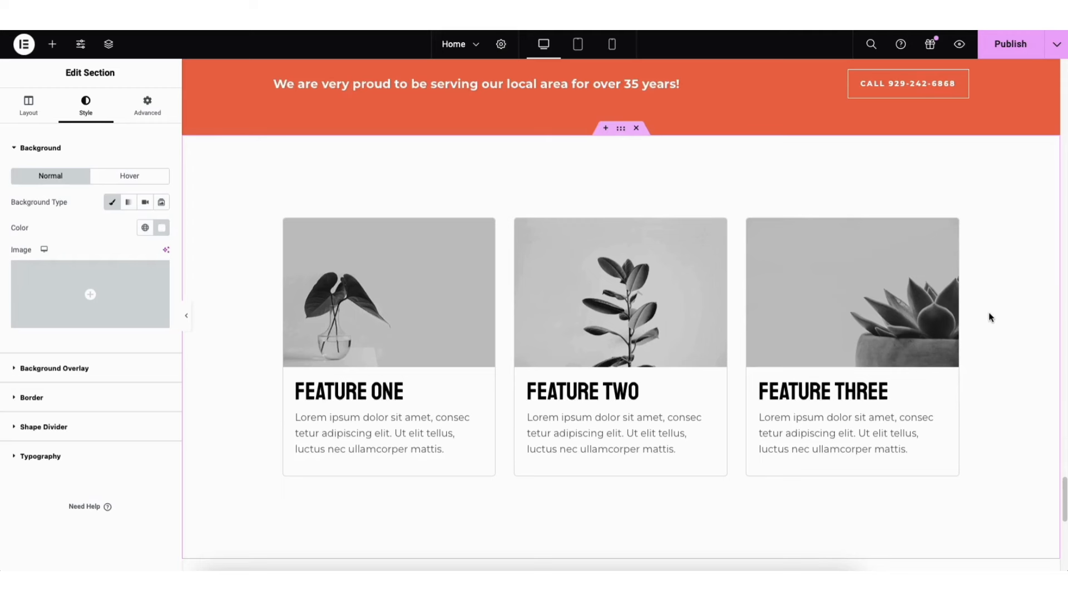
- Save the home page as a draft and preview it, looking through its sections
left_click(1056, 48)
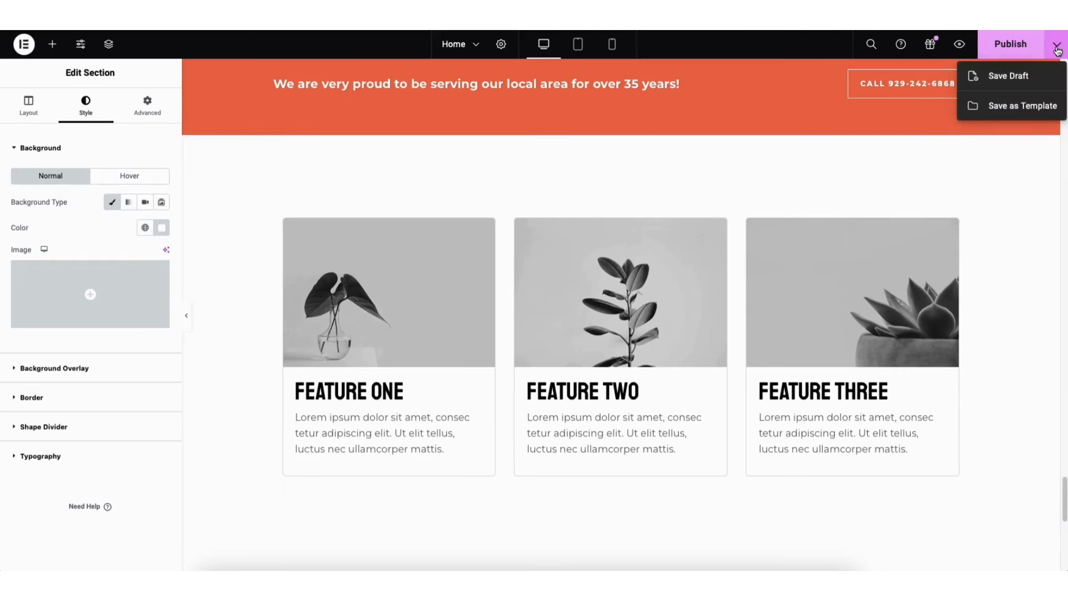
left_click(998, 75)
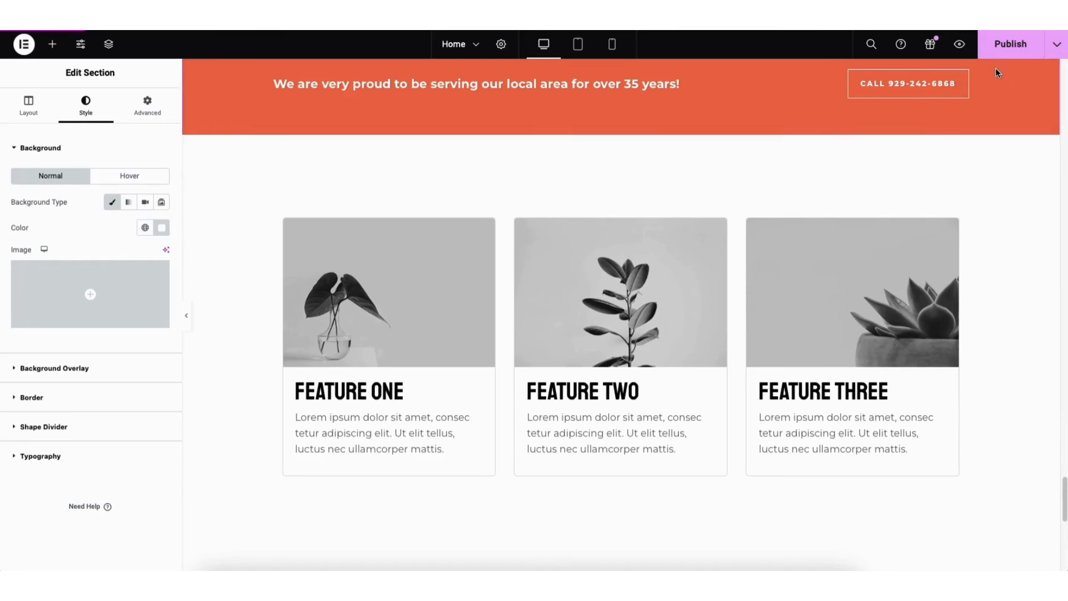
left_click(959, 47)
scroll(1057, 80, "down", 5)
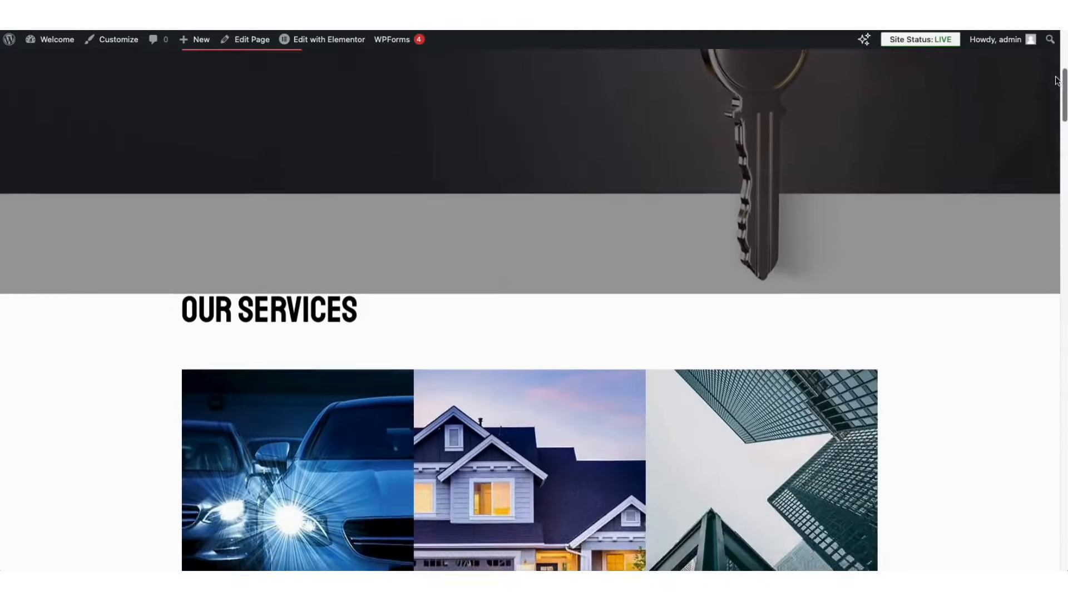
scroll(1056, 81, "down", 15)
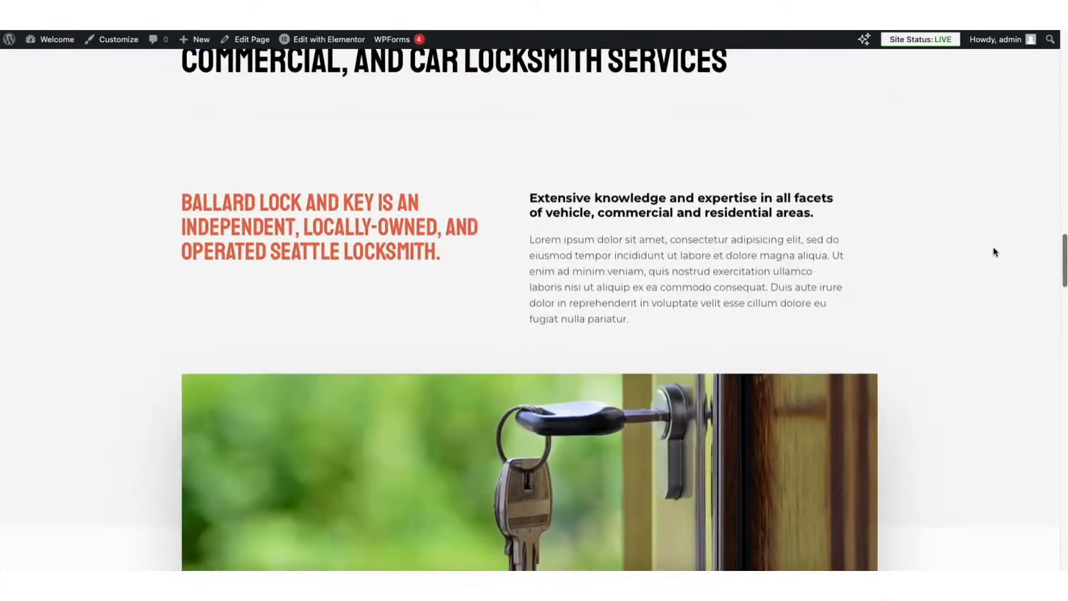
- Leave the home page preview for the WordPress dashboard and open the Contact Form in WPForms for editing
scroll(994, 251, "down", 15)
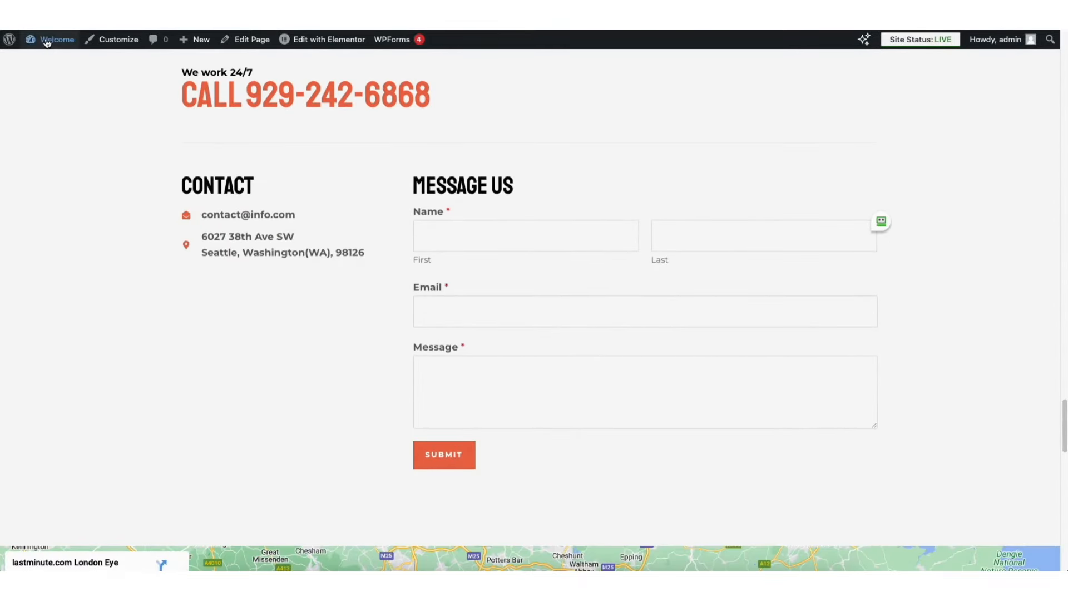
mouse_move(47, 43)
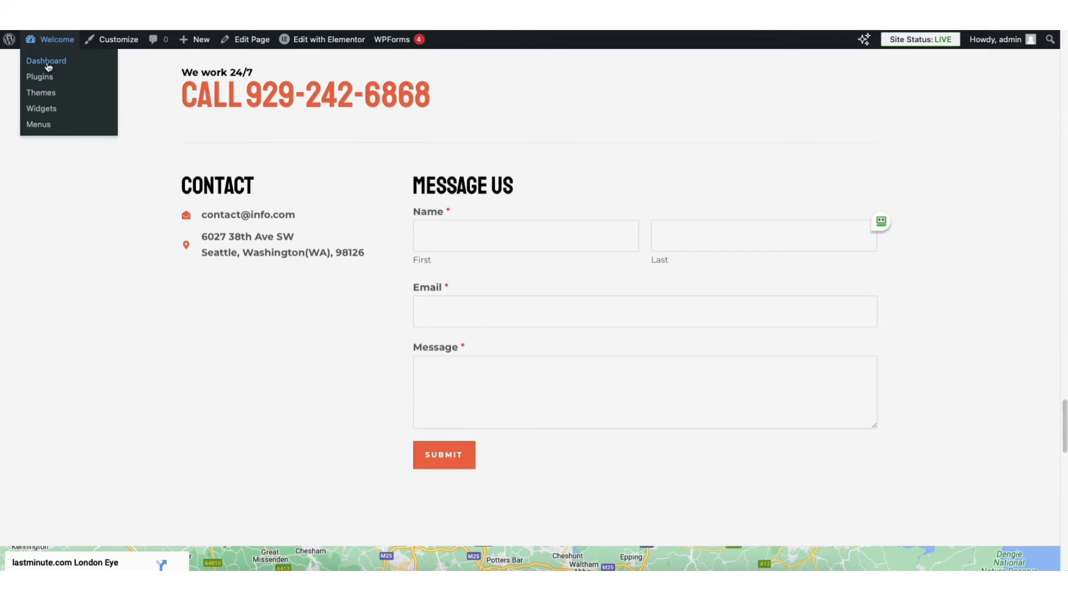
left_click(46, 61)
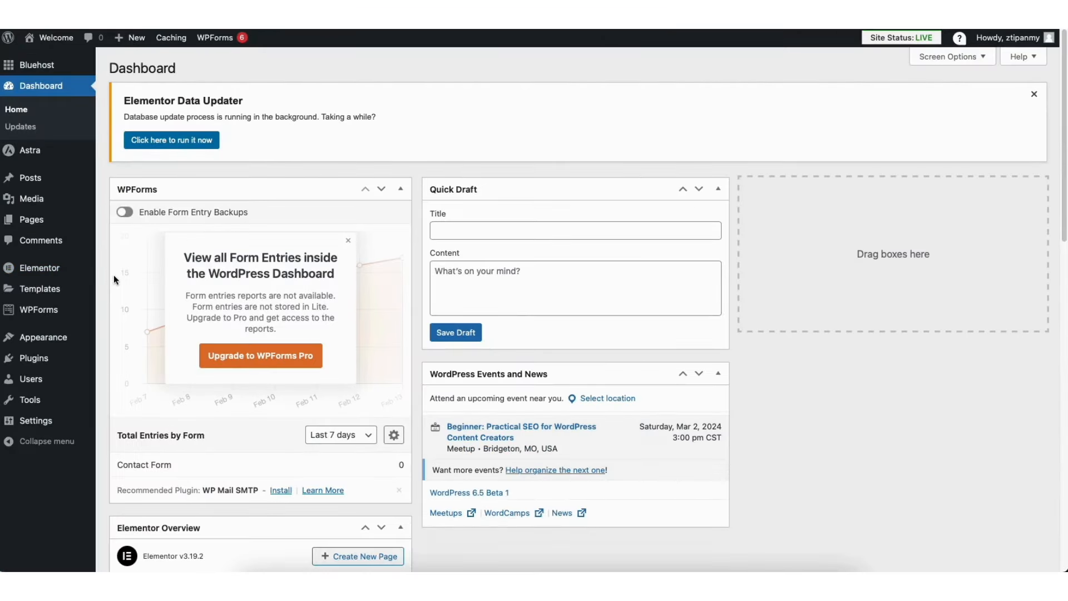
mouse_move(26, 314)
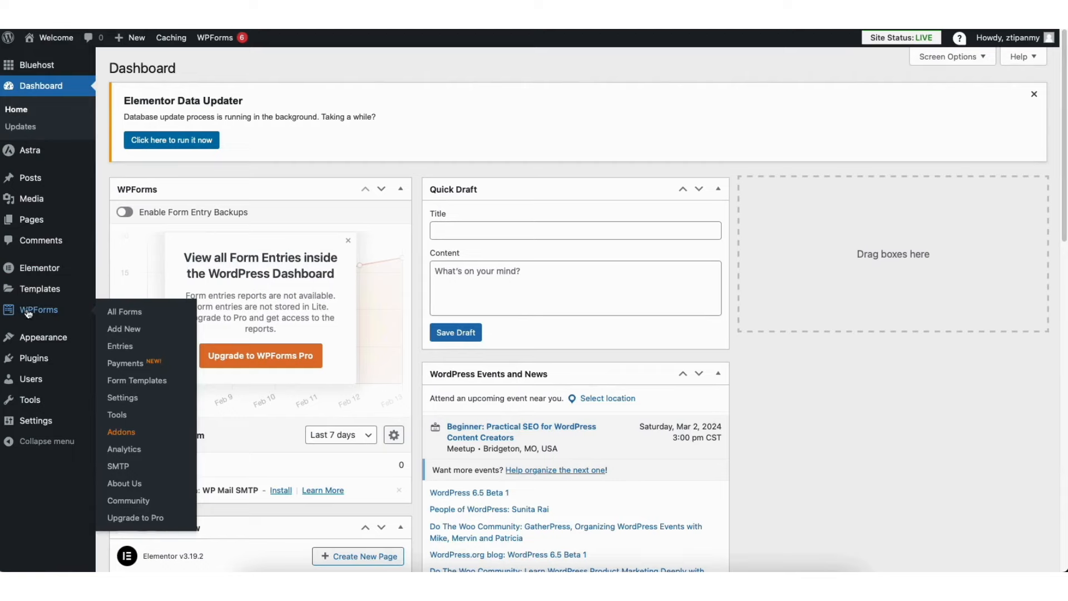
left_click(27, 313)
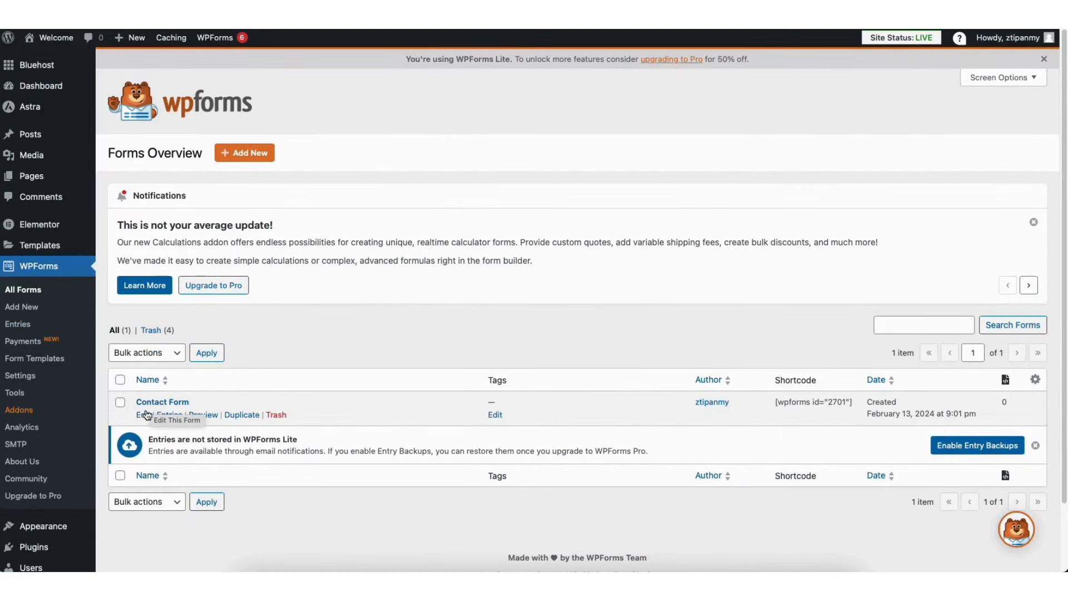
left_click(146, 416)
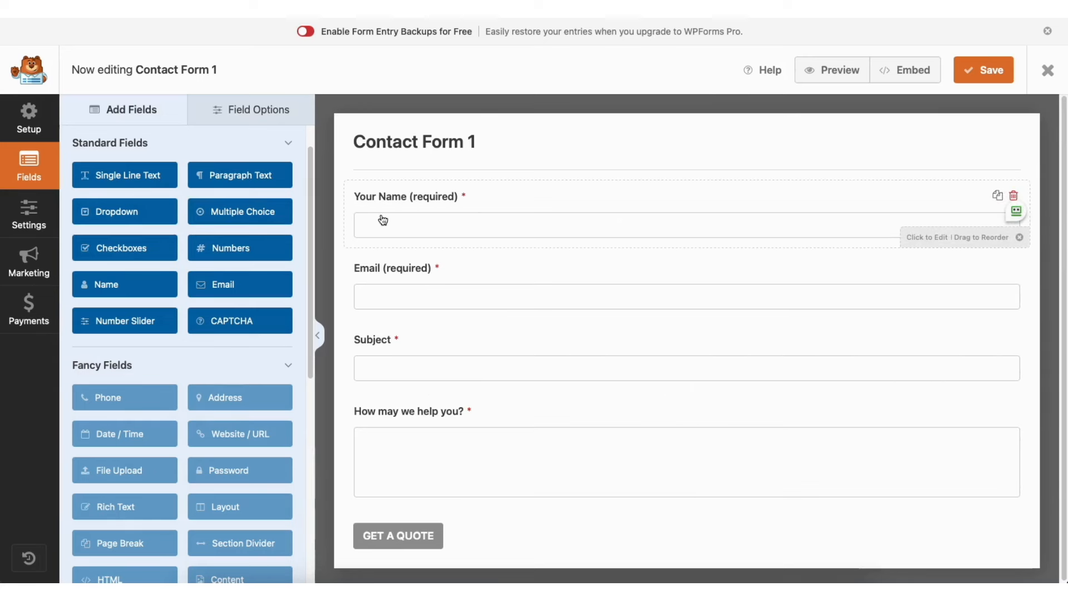
- Add a Single Line Text field between the Your Name and Email fields of the contact form
mouse_move(390, 196)
left_mouse_down()
mouse_move(402, 281)
mouse_move(399, 199)
left_mouse_up()
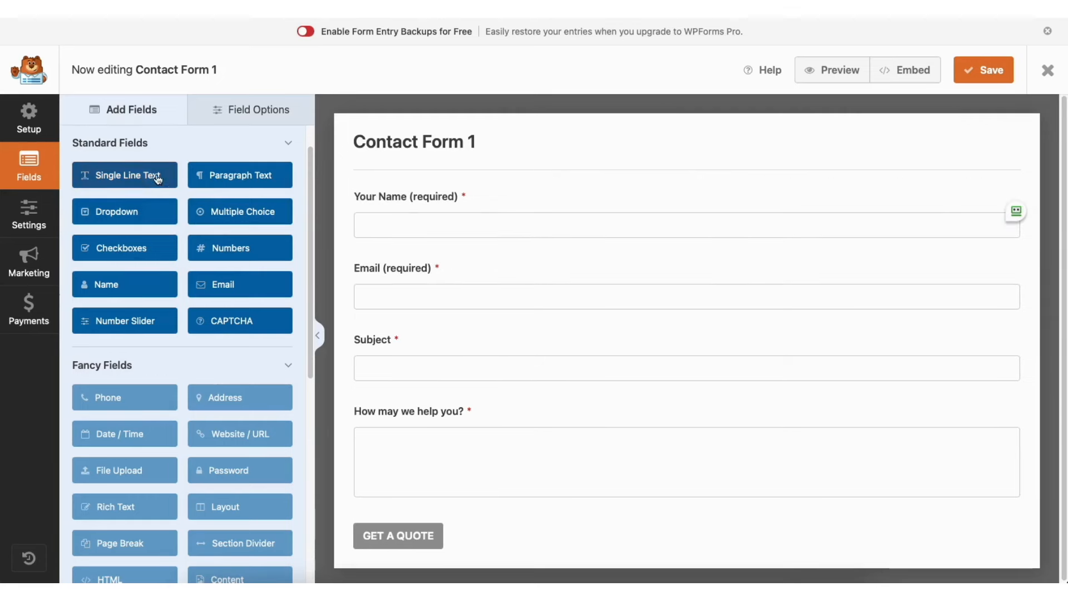
left_click_drag(138, 178, 416, 267)
- Open the Your Name field's general options and switch its Required setting off and back on
left_click(248, 109)
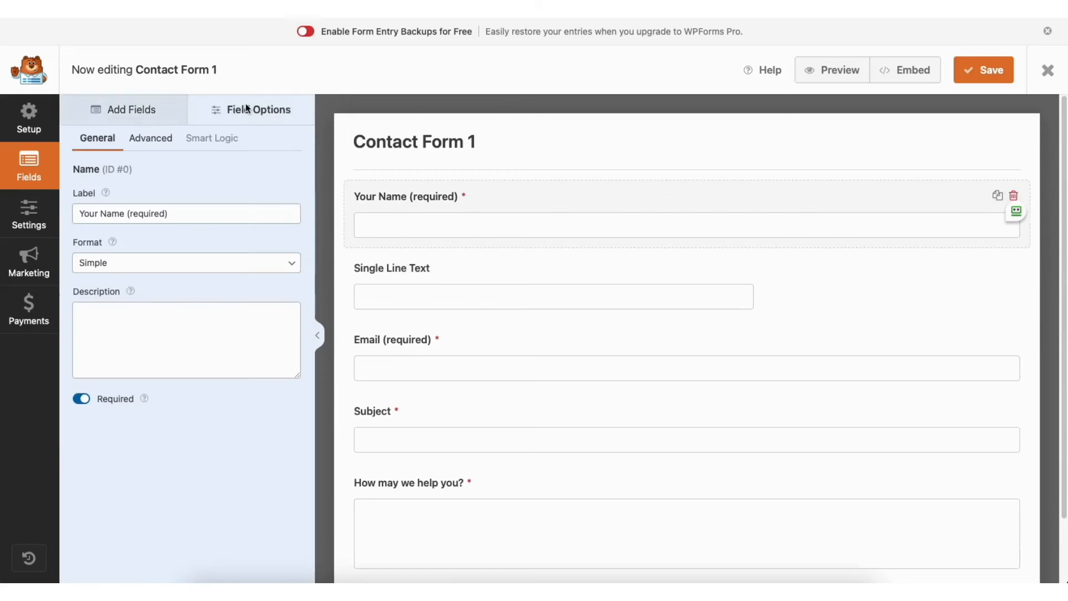
left_click(167, 214)
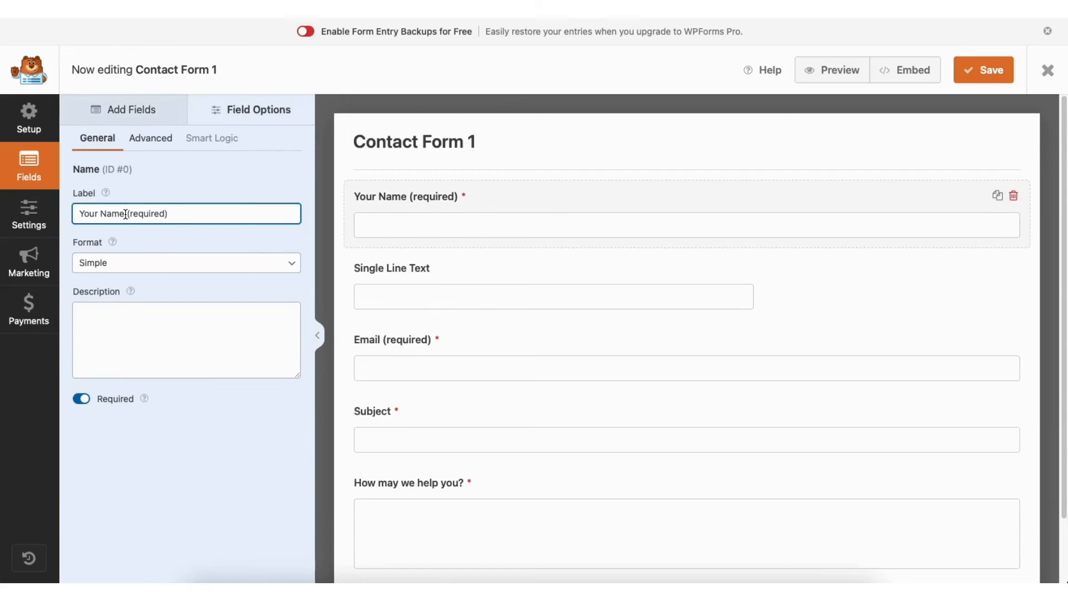
left_click(82, 399)
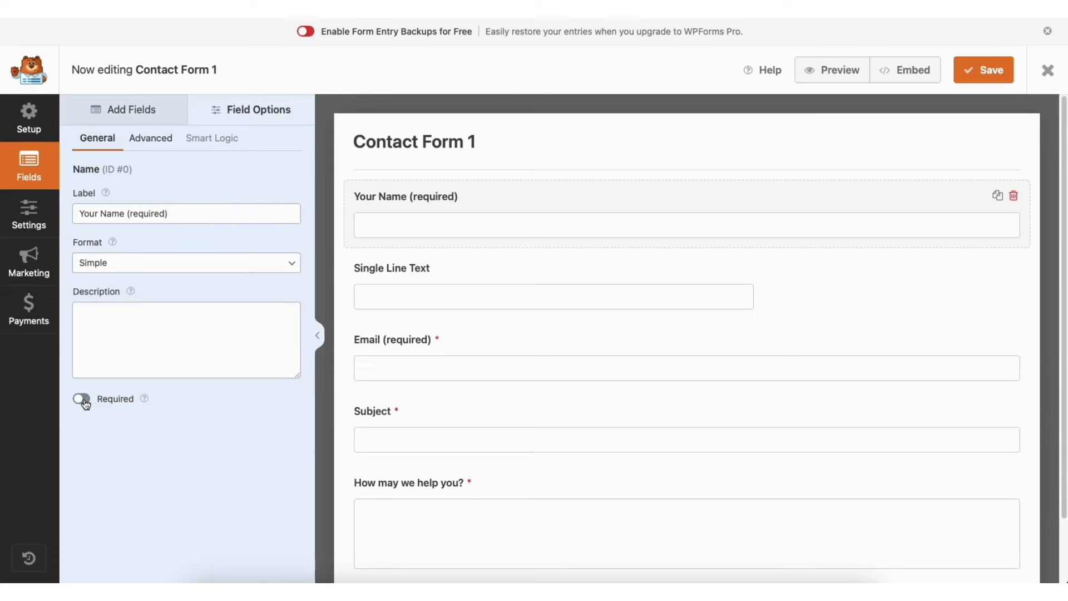
left_click(85, 405)
- View the Your Name field's advanced options and size choices, keeping the field size at Large
left_click(165, 142)
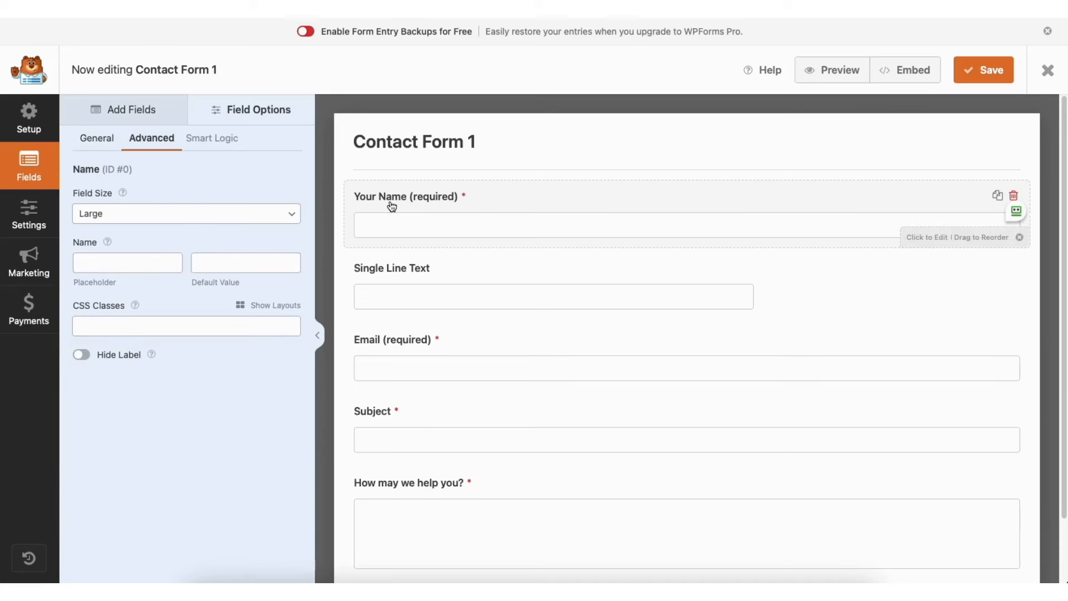
left_click(148, 215)
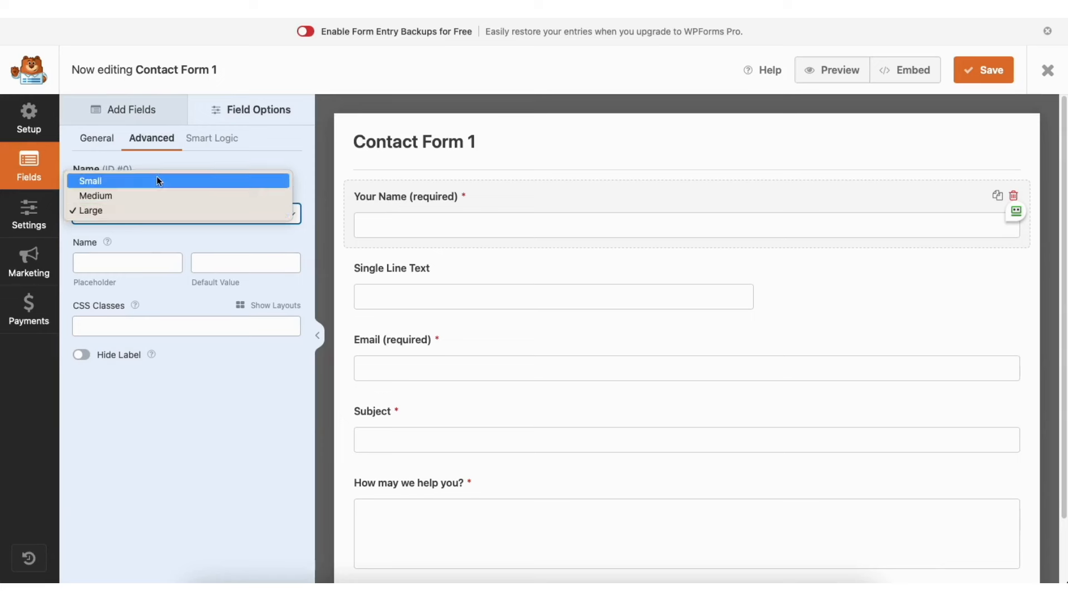
left_click(146, 209)
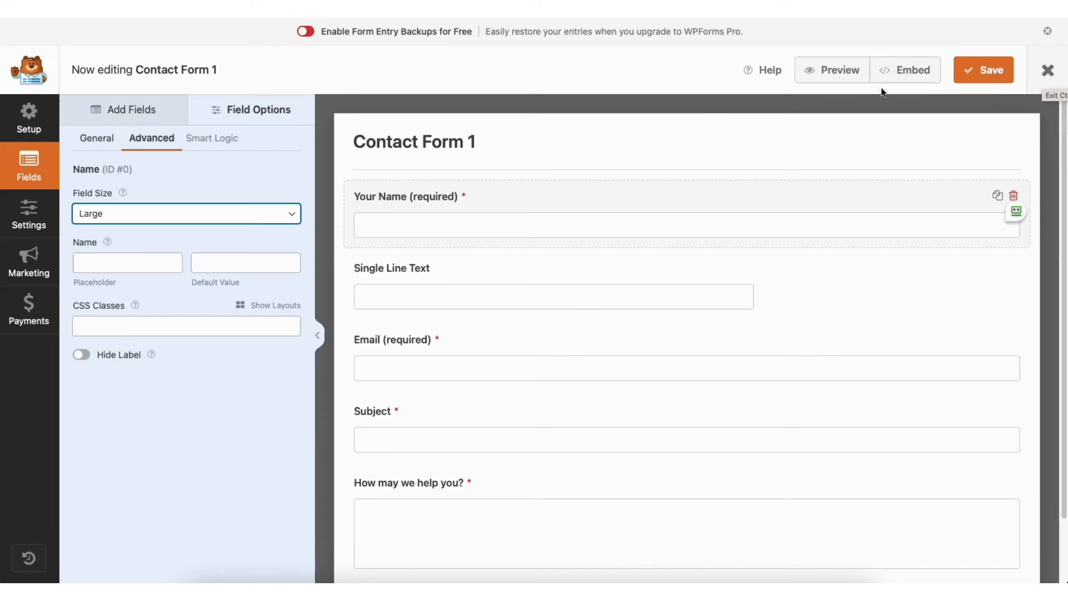
- Look through the contact form's General, Spam Protection and Security, Notifications and Confirmations settings
left_click(30, 212)
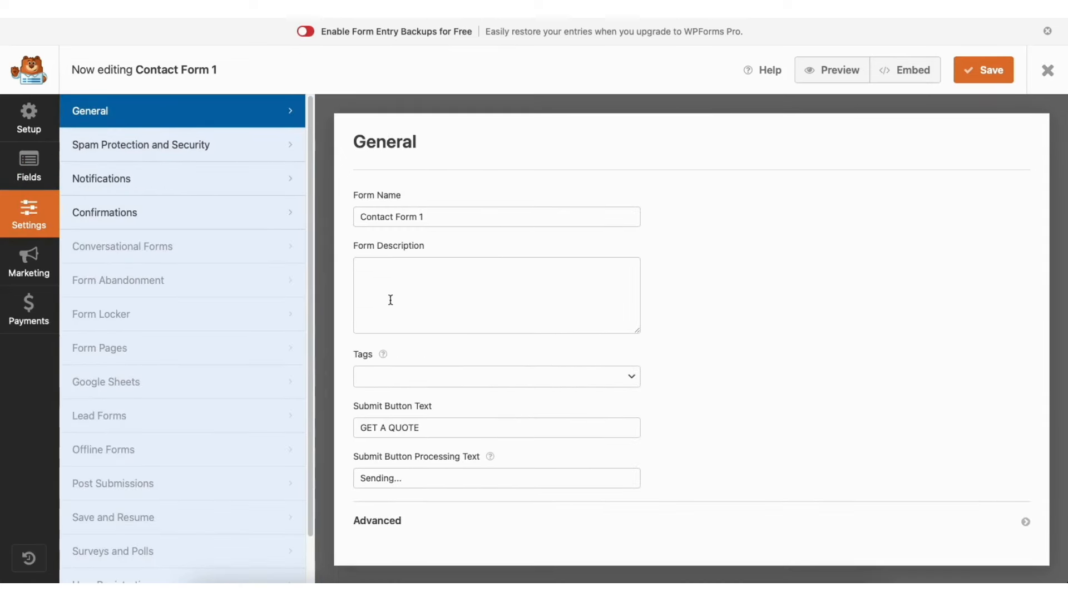
left_click(222, 146)
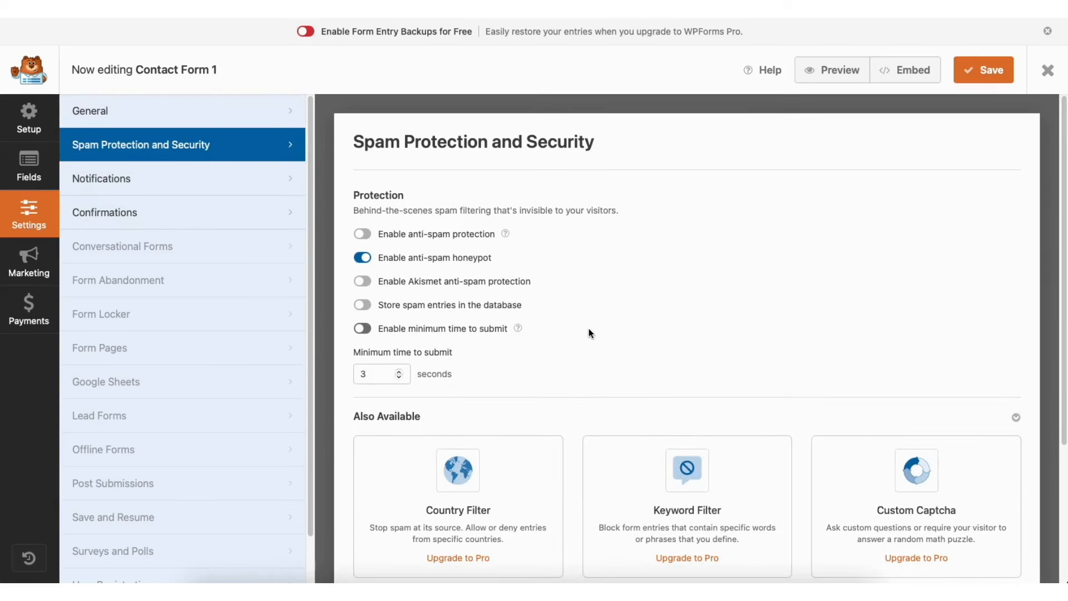
left_click(204, 182)
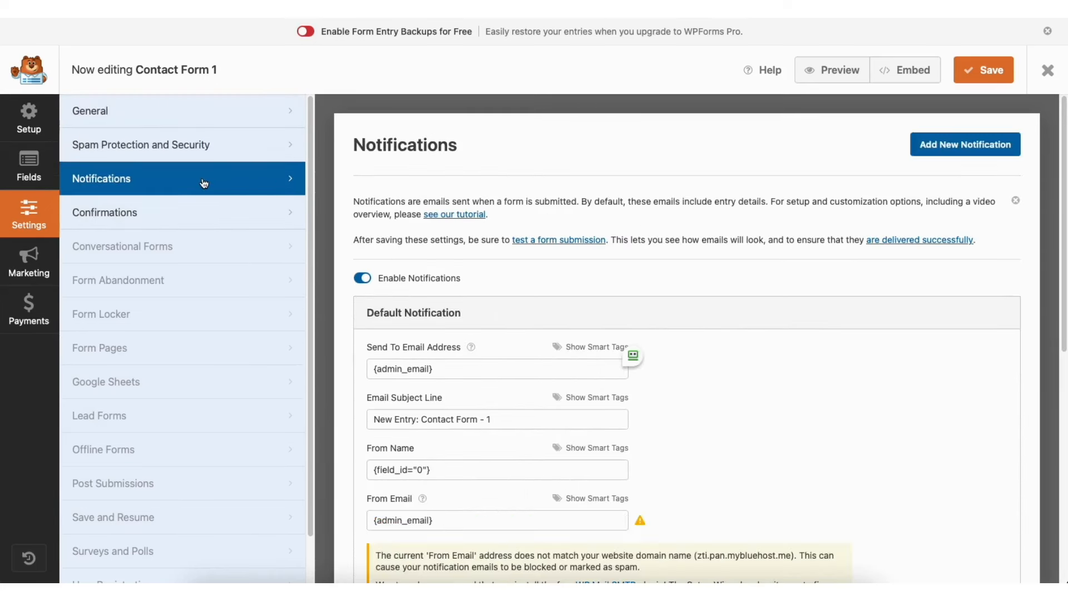
left_click_drag(1062, 184, 1062, 303)
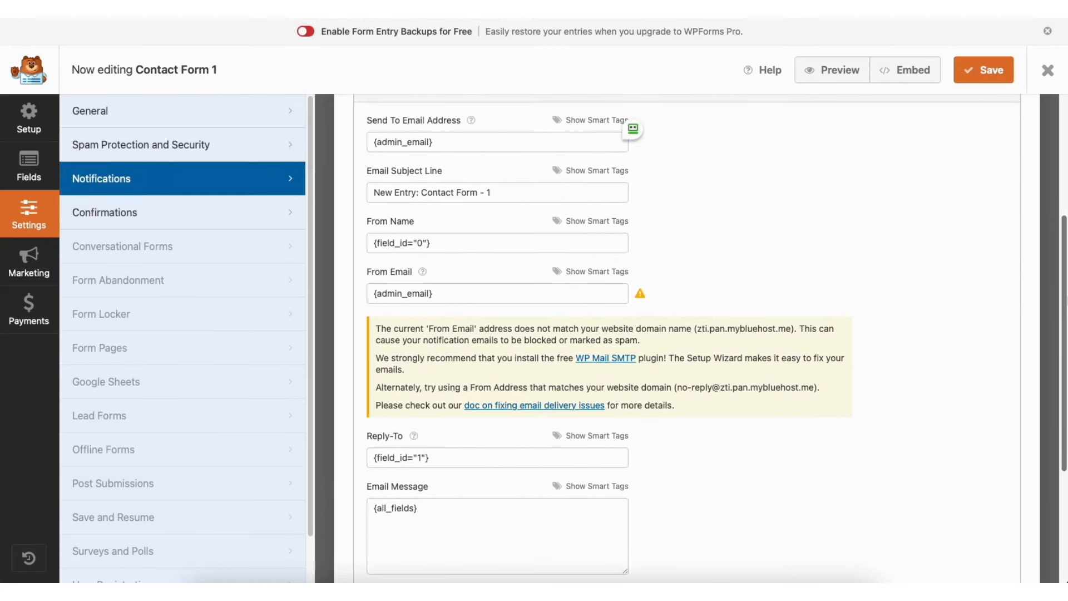
left_click(207, 214)
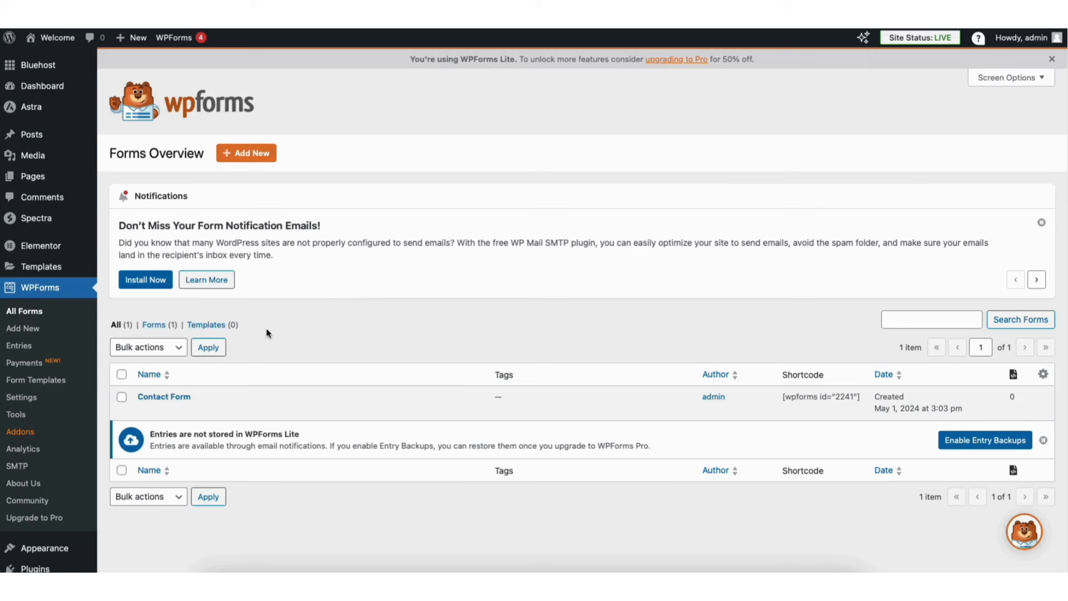
- Visit the site from the WordPress dashboard and open its home page in the Elementor editor
mouse_move(56, 42)
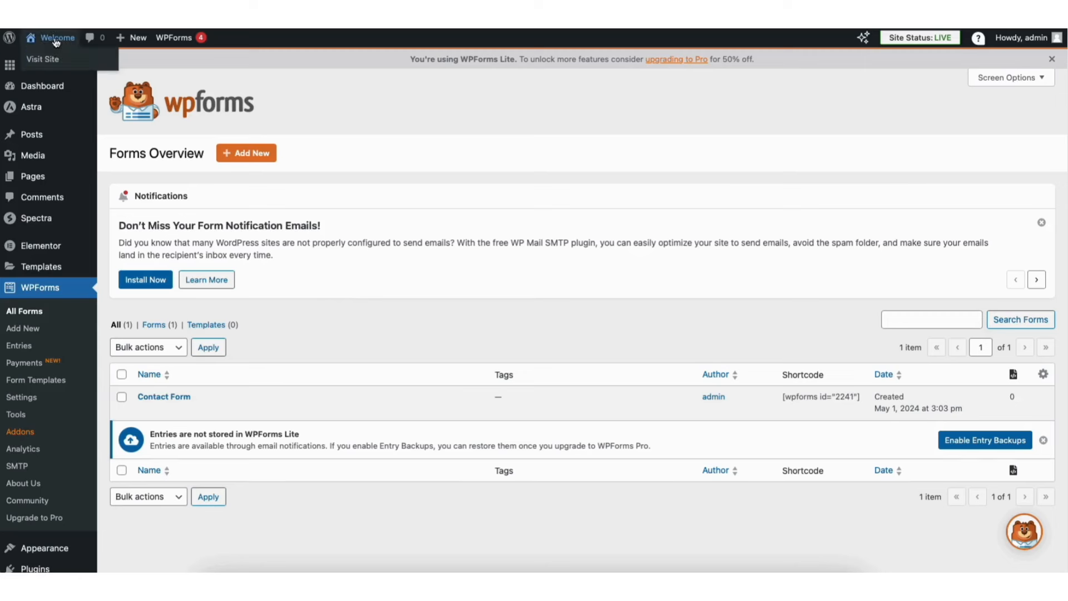
left_click(45, 60)
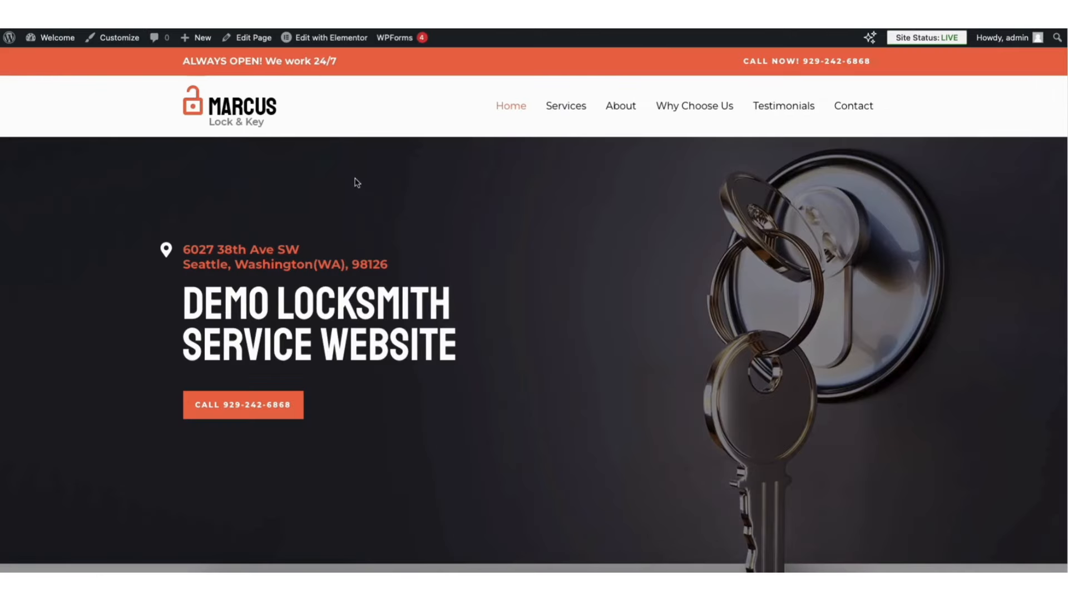
mouse_move(325, 41)
left_click(324, 40)
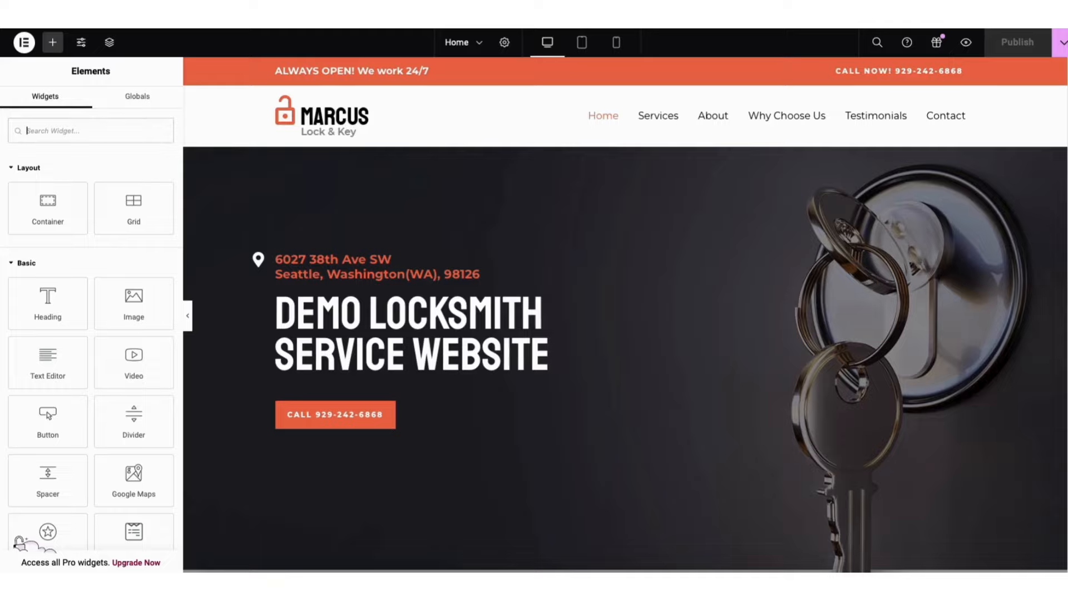
- Edit the Google Maps widget above the orange call banner, setting its zoom to 8 and height to 514 px
scroll(1055, 166, "down", 20)
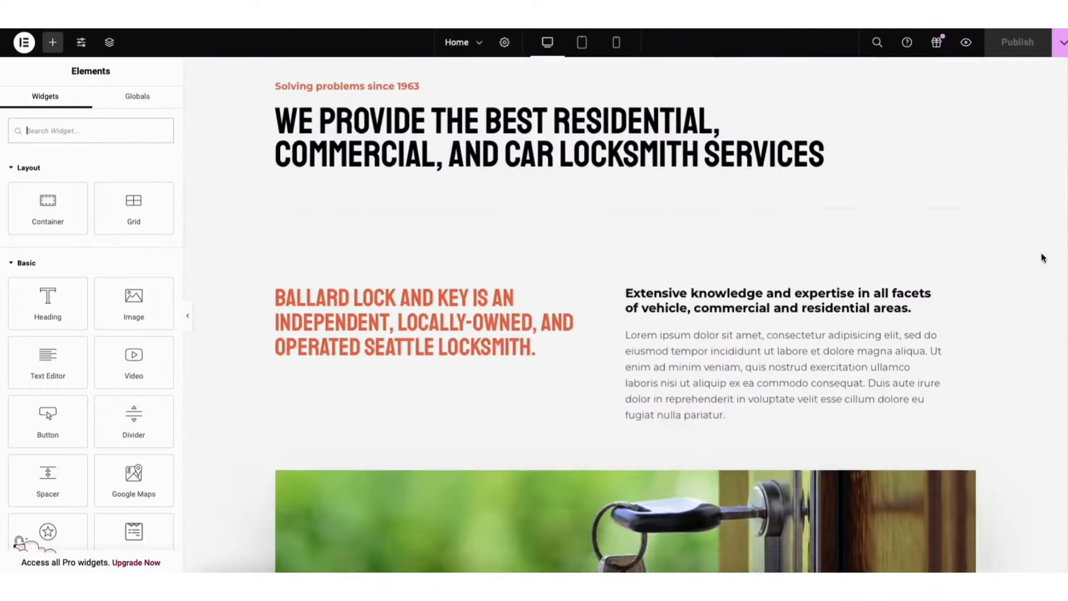
scroll(1037, 373, "down", 15)
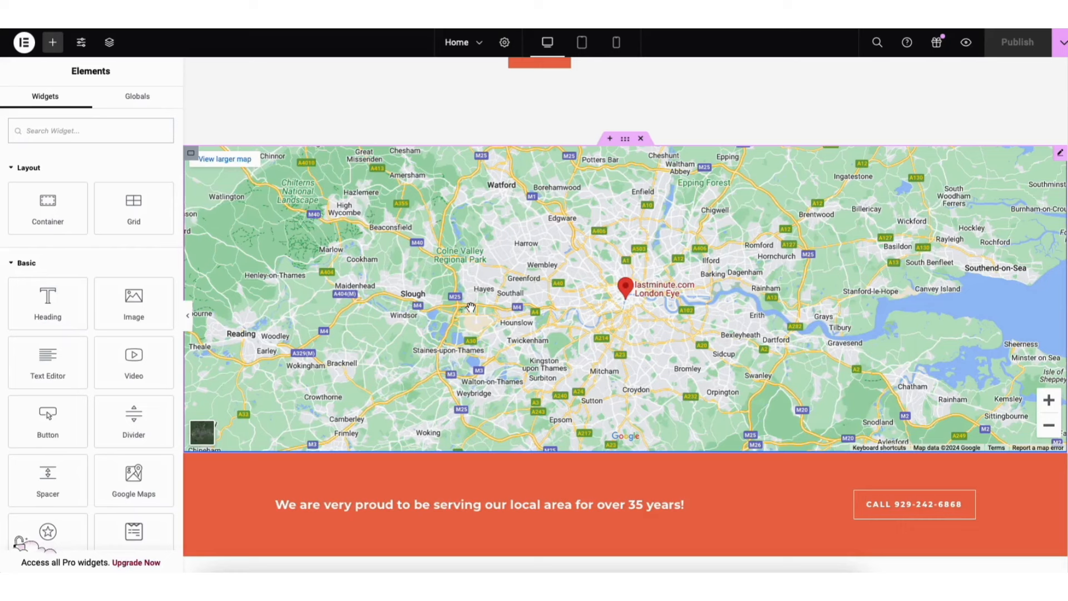
left_click(1060, 153)
left_click_drag(14, 249, 149, 250)
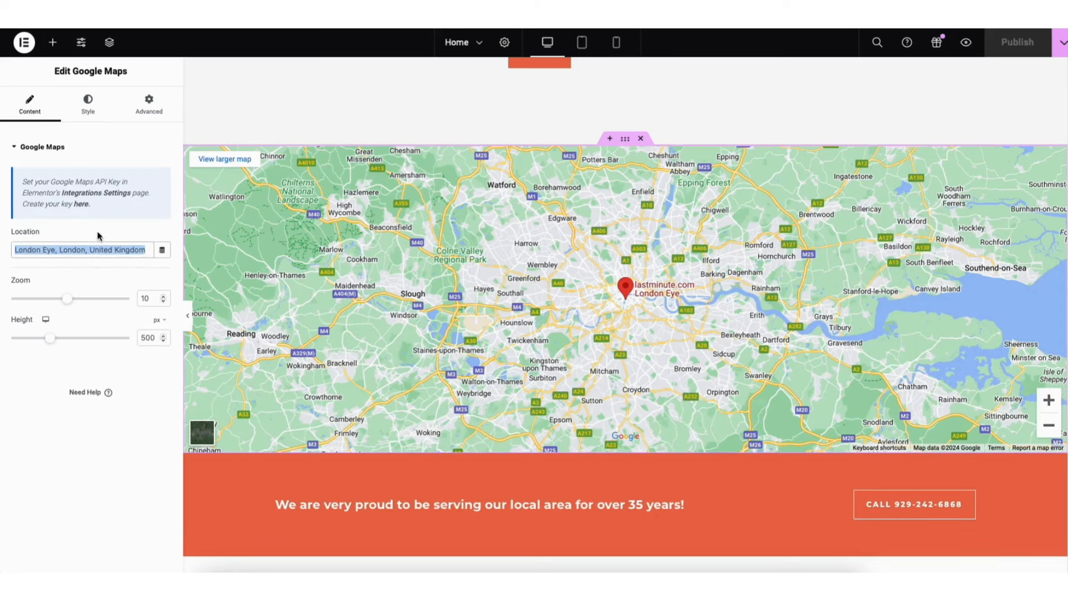
left_click_drag(66, 299, 54, 306)
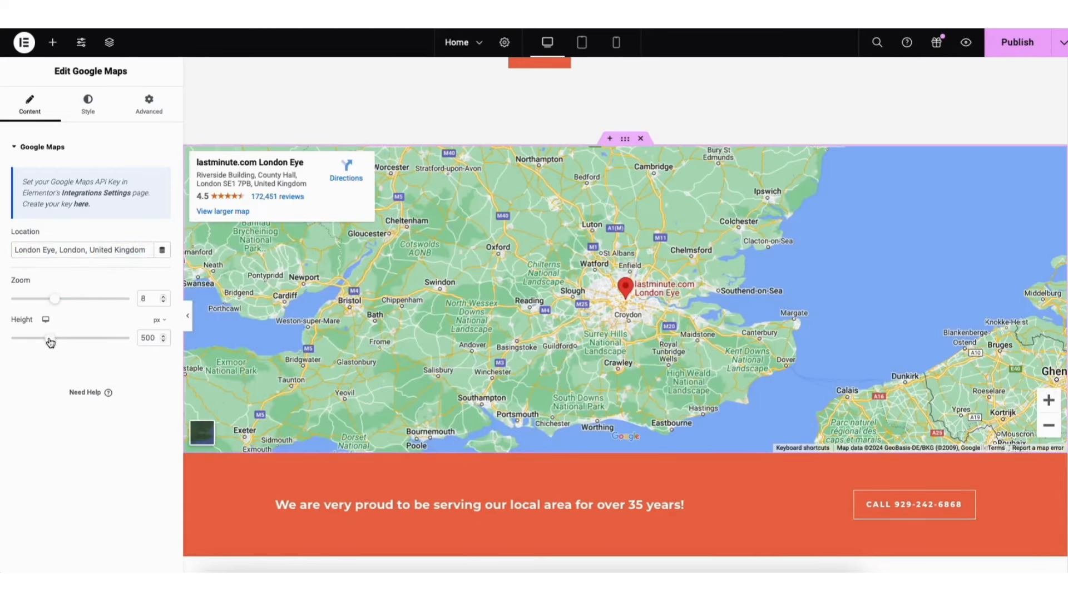
mouse_move(49, 338)
left_mouse_down()
mouse_move(60, 342)
mouse_move(51, 341)
left_mouse_up()
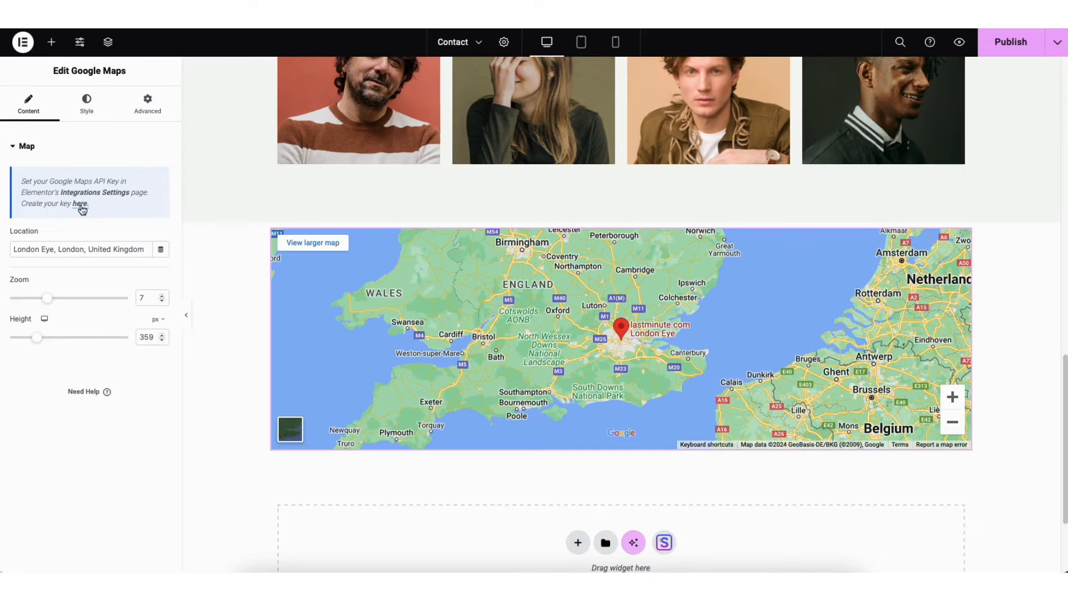
- Start a new Google Cloud project named Demo1 from the Maps API key guide, and follow the map widget's Integrations Settings link in Elementor
left_click(81, 204)
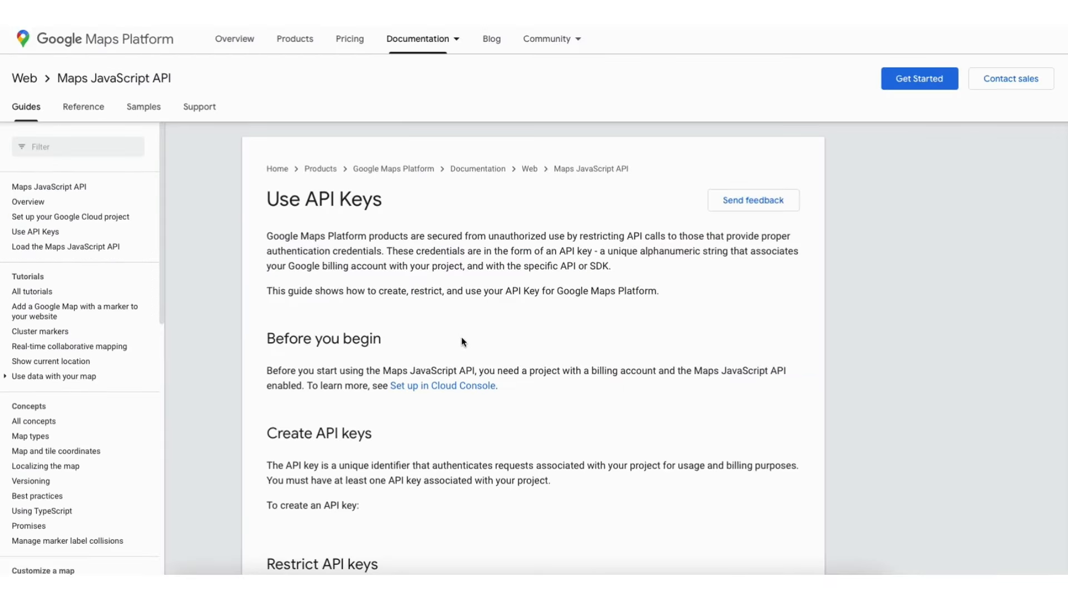
scroll(462, 341, "down", 7)
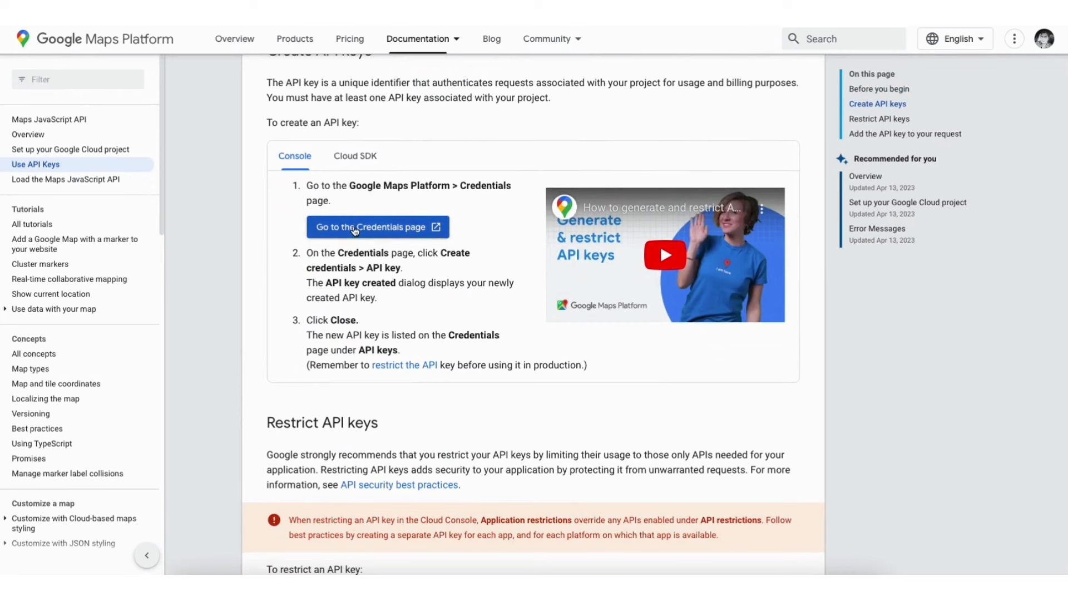
left_click(353, 228)
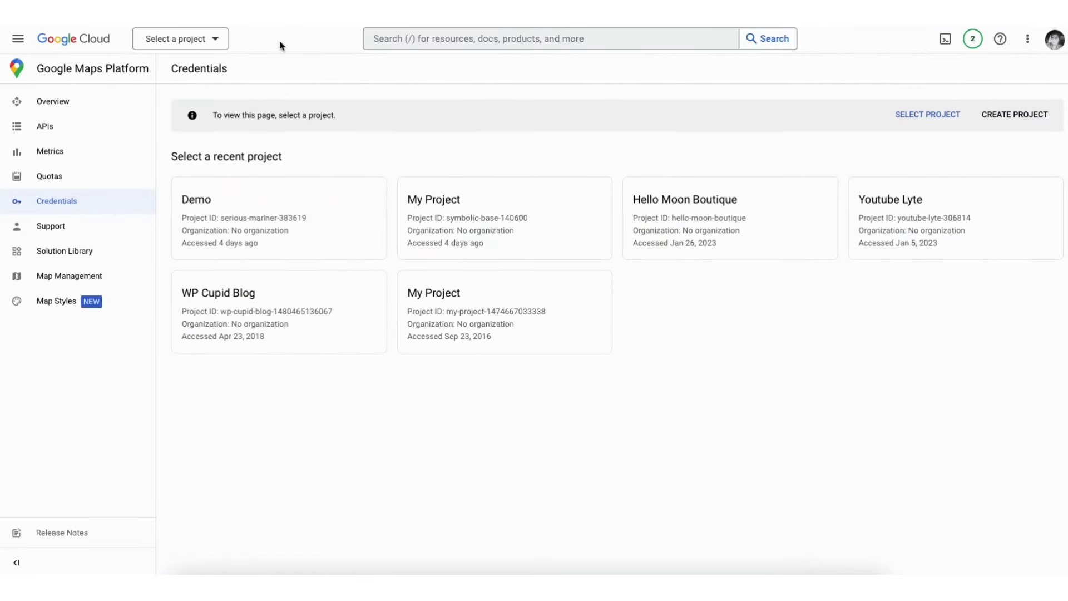
left_click(1015, 114)
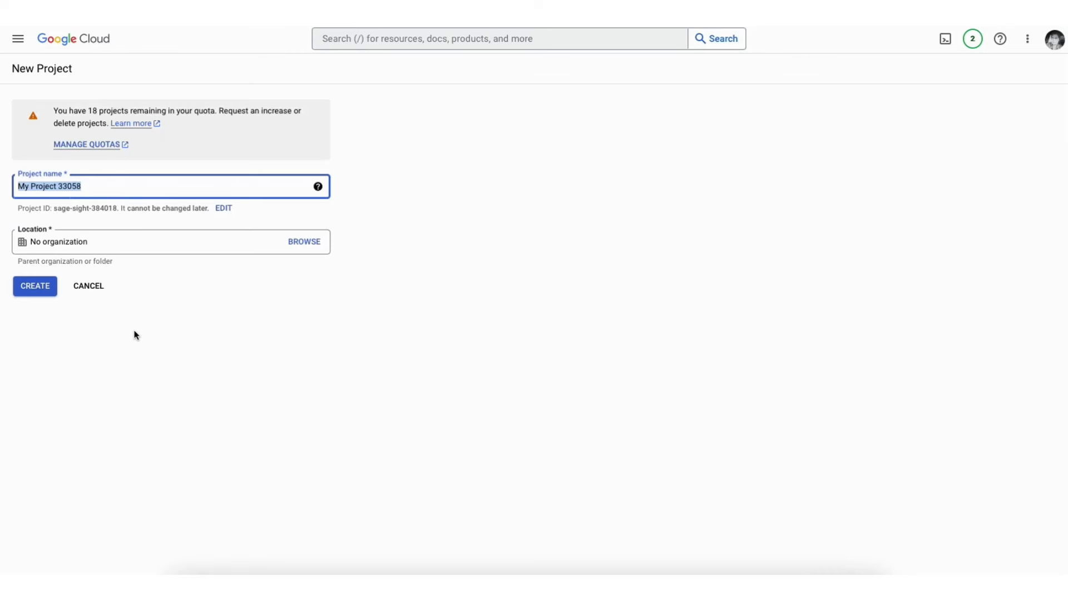
type("Demo1")
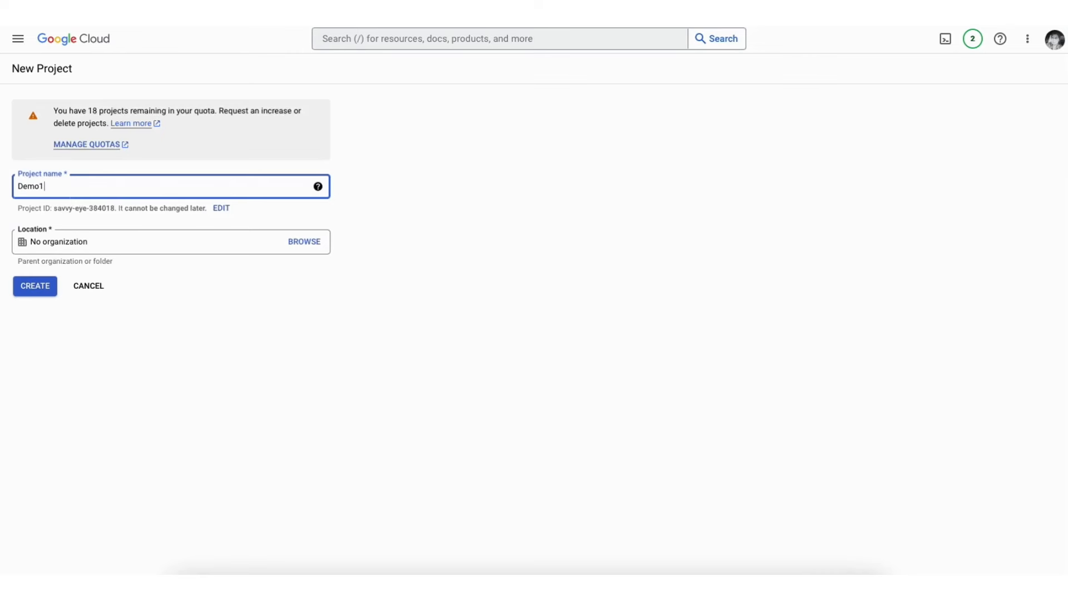
left_click(131, 243)
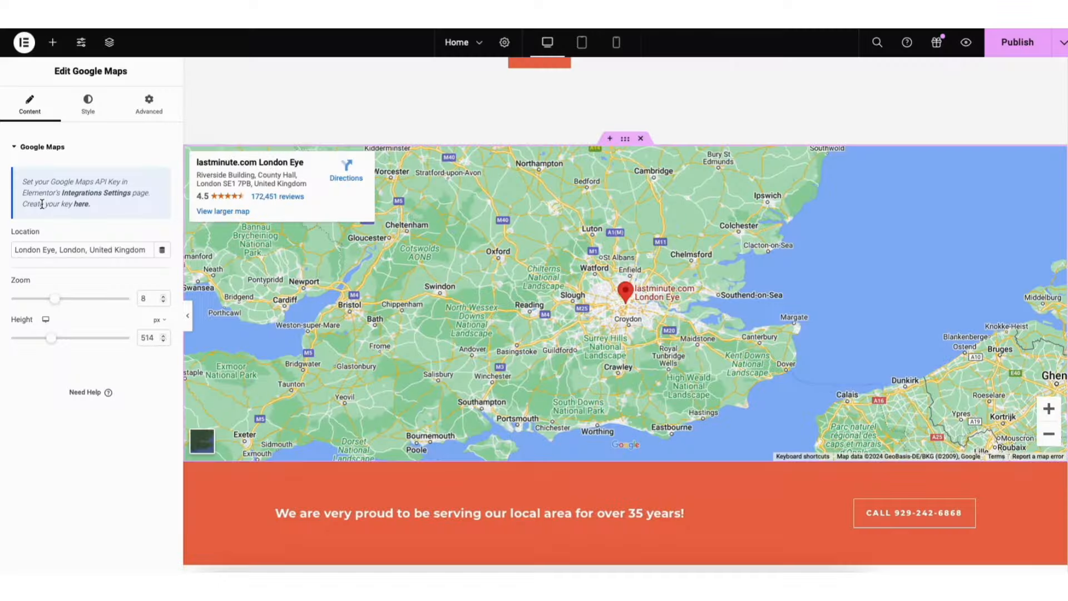
left_click(83, 194)
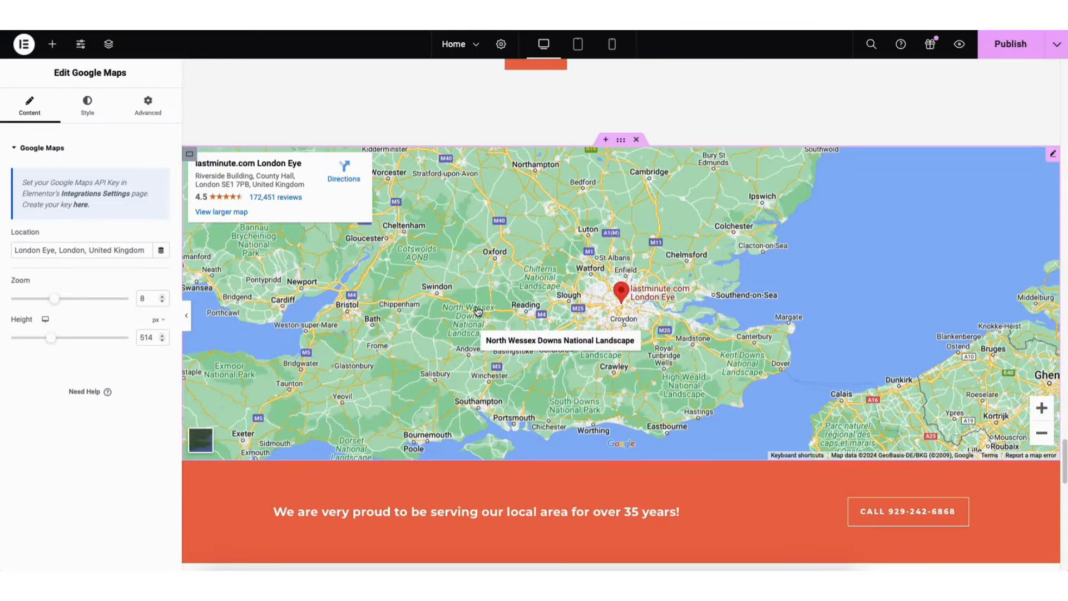
- Try to place a new Google Maps widget from the widget list onto the page near the existing map
left_click(52, 44)
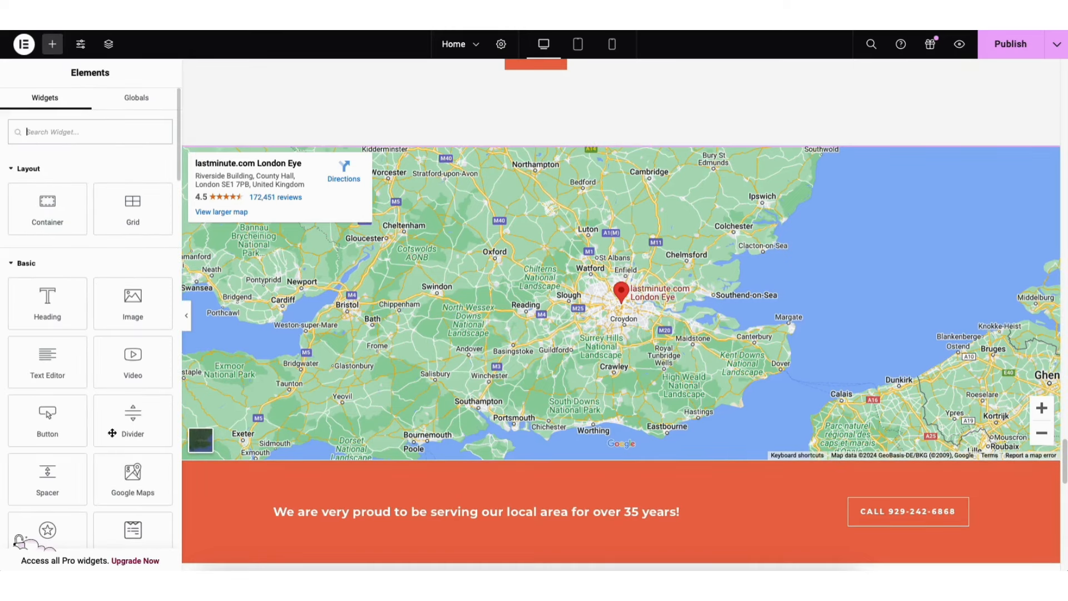
left_click_drag(117, 478, 507, 157)
left_click_drag(132, 483, 131, 479)
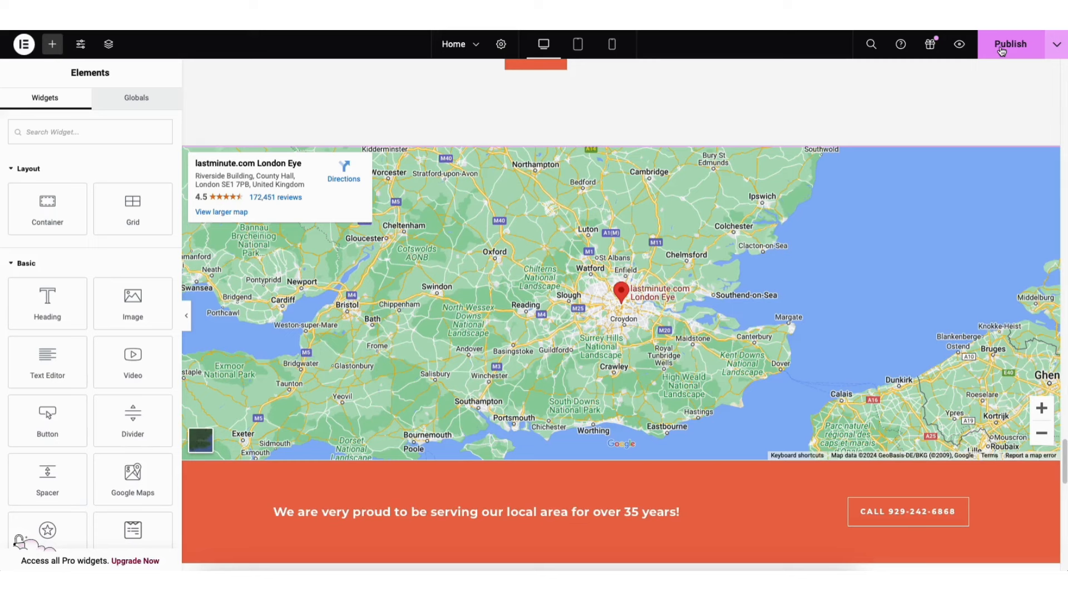
- Check the alternative save options and preview the home page in tablet and mobile layouts, ending back in the desktop layout
left_click(1056, 45)
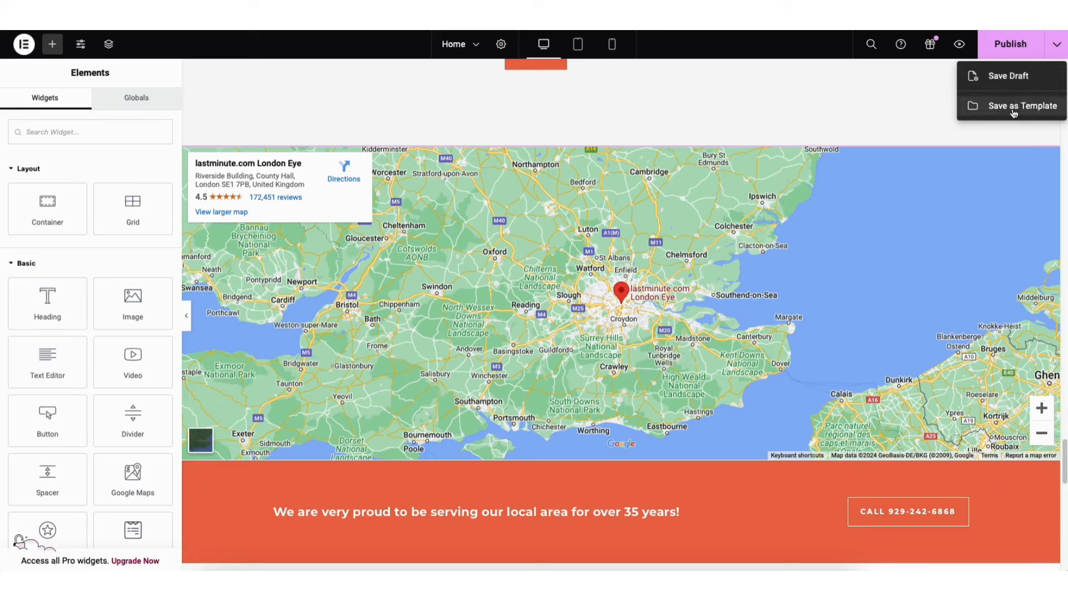
left_click(949, 88)
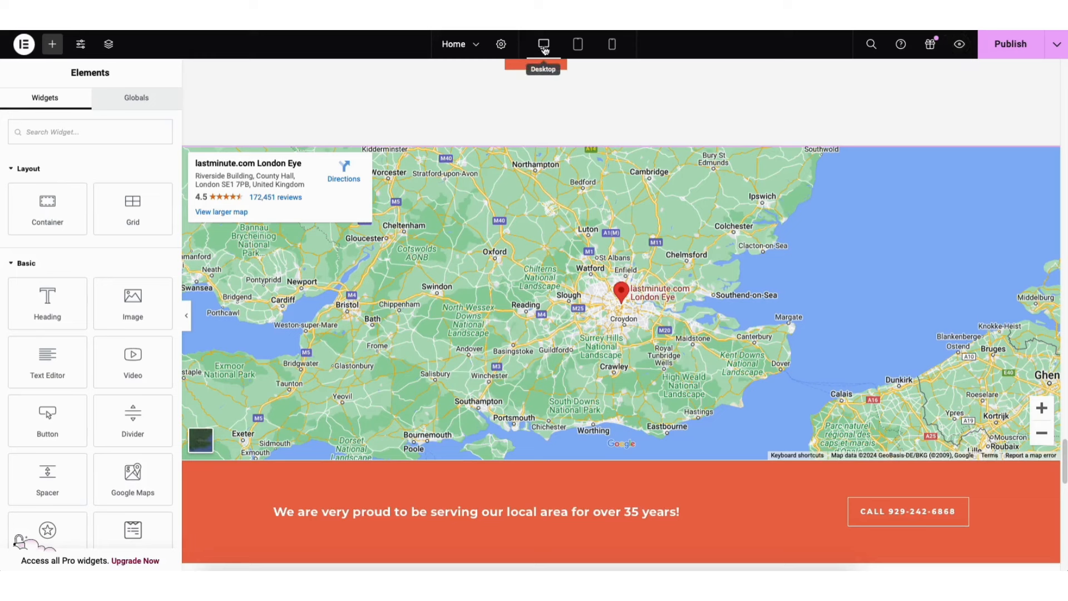
left_click(577, 47)
left_click_drag(855, 364, 854, 257)
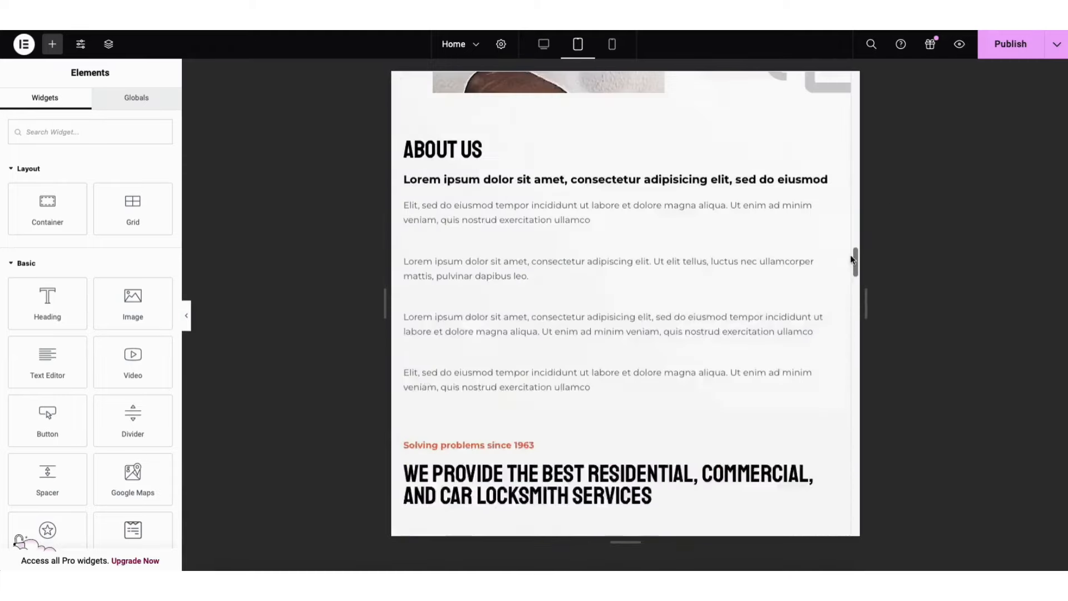
left_click(615, 48)
left_click_drag(732, 246, 732, 81)
left_click(543, 48)
- Review the home page's editing history, checking both its actions and its saved revisions
left_click(24, 44)
left_click(57, 95)
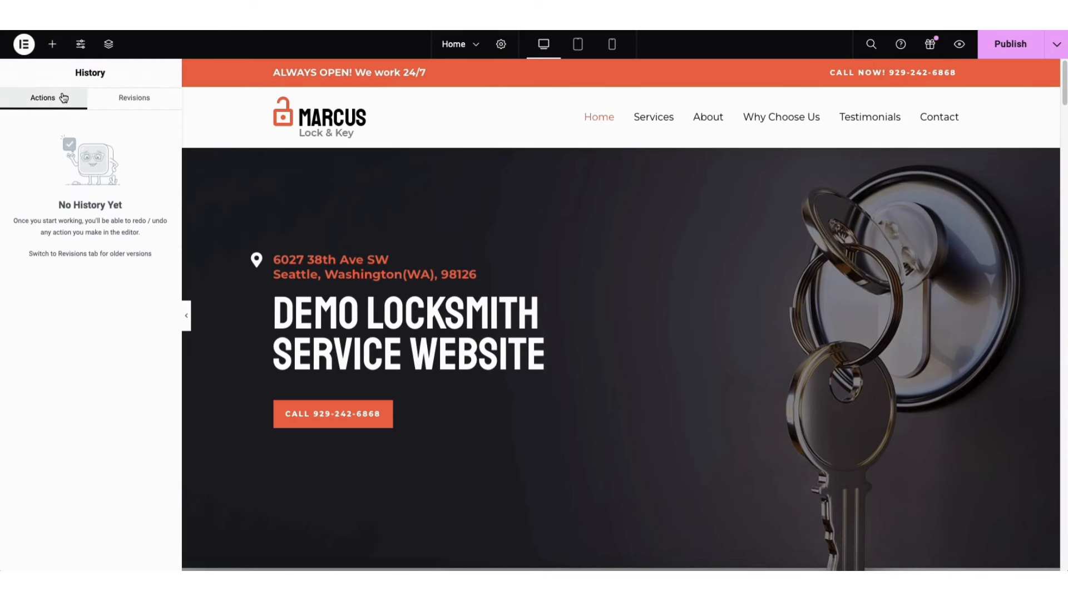
left_click(134, 99)
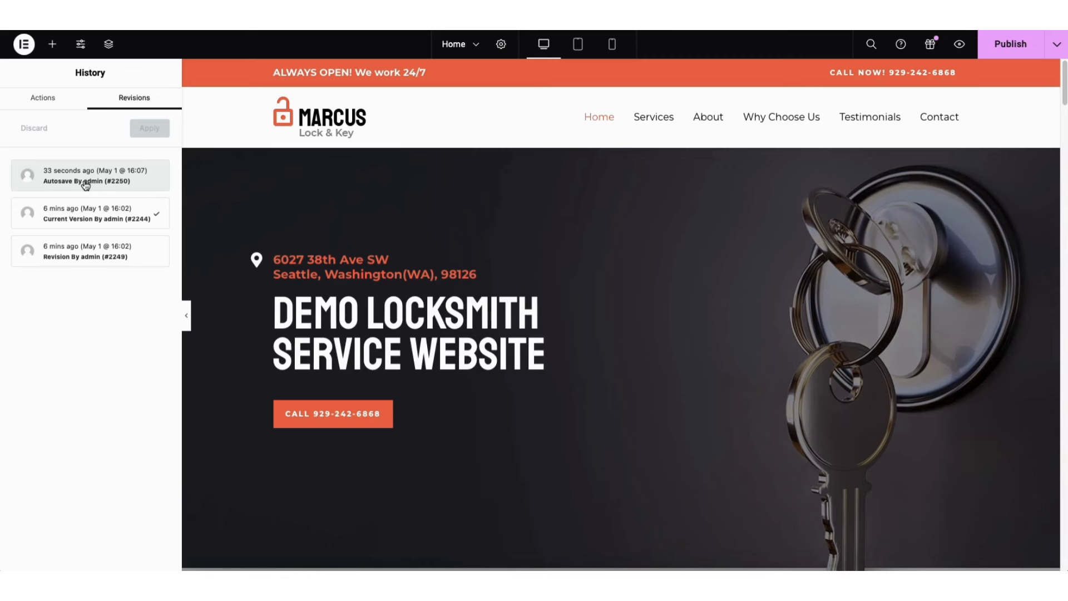
- Exit the Elementor editor to WordPress and open the list of all the site's pages
left_click(25, 46)
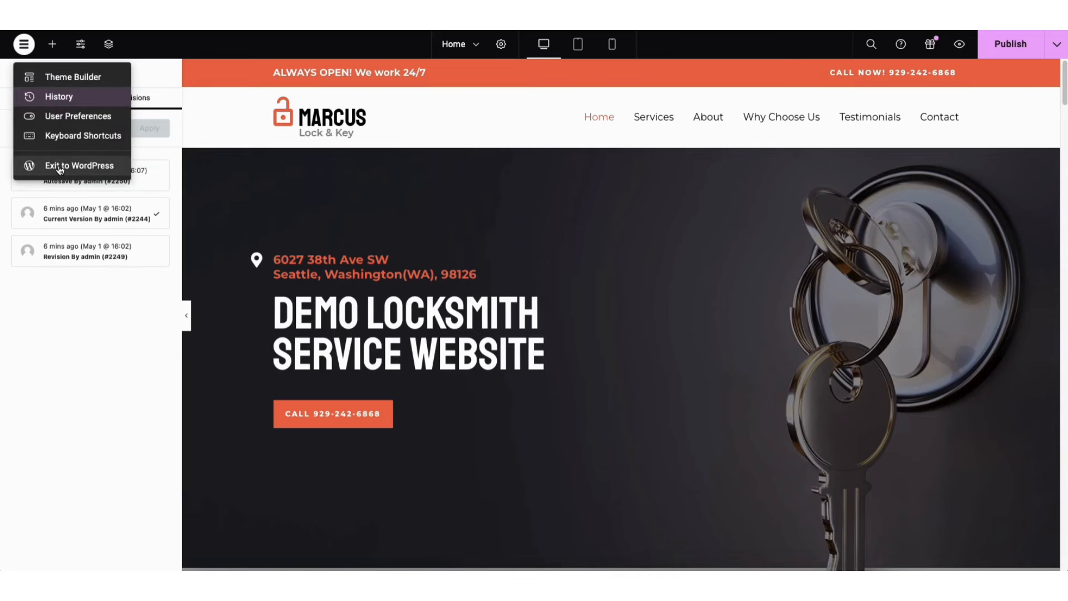
left_click(60, 167)
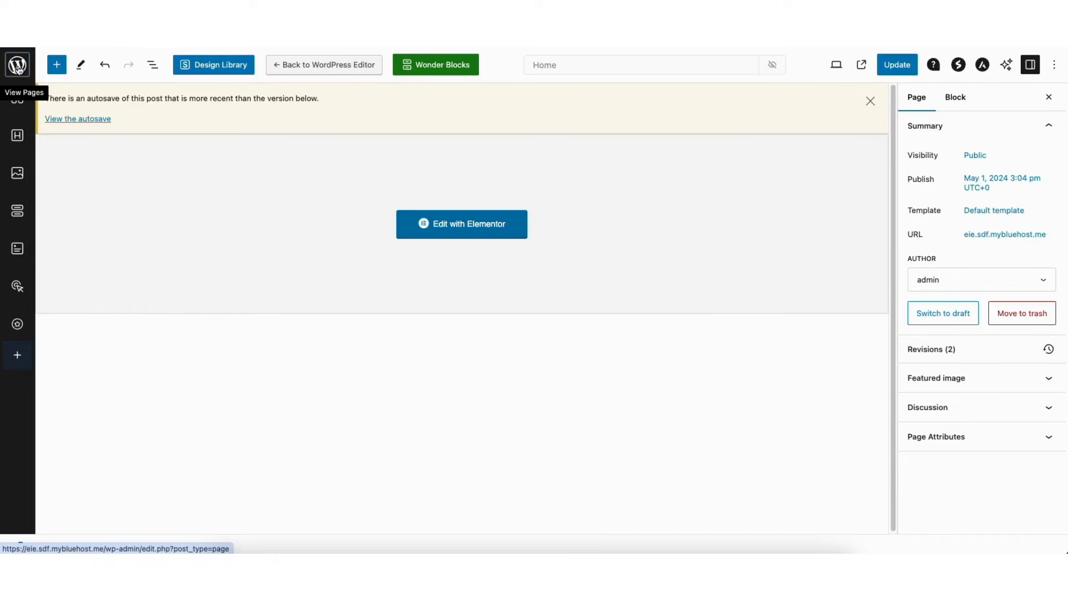
left_click(17, 65)
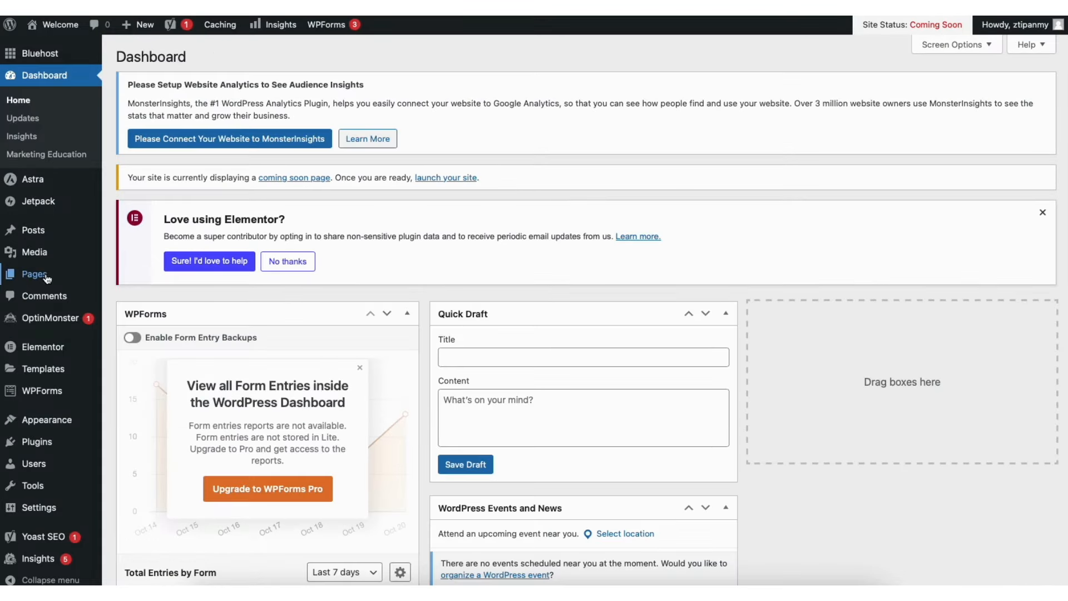
mouse_move(46, 278)
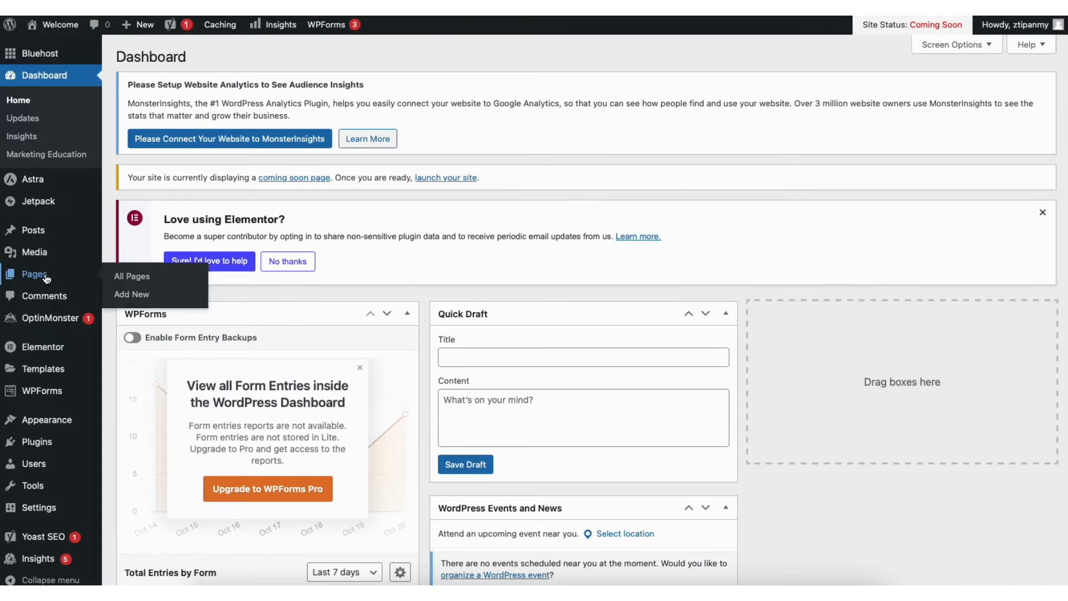
left_click(140, 277)
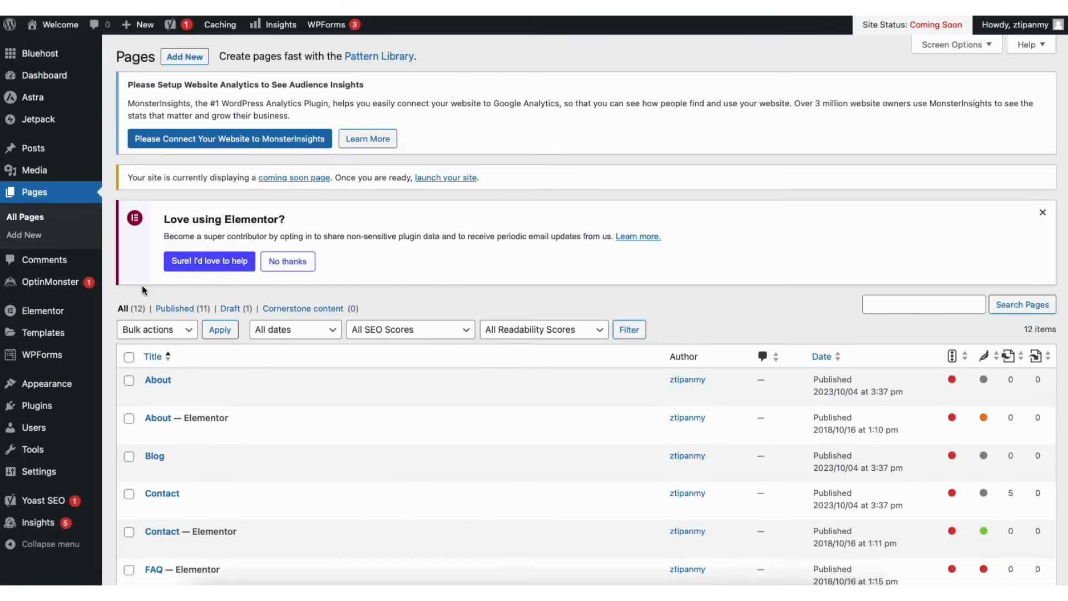
- Browse the images stored in the site's media library
mouse_move(73, 177)
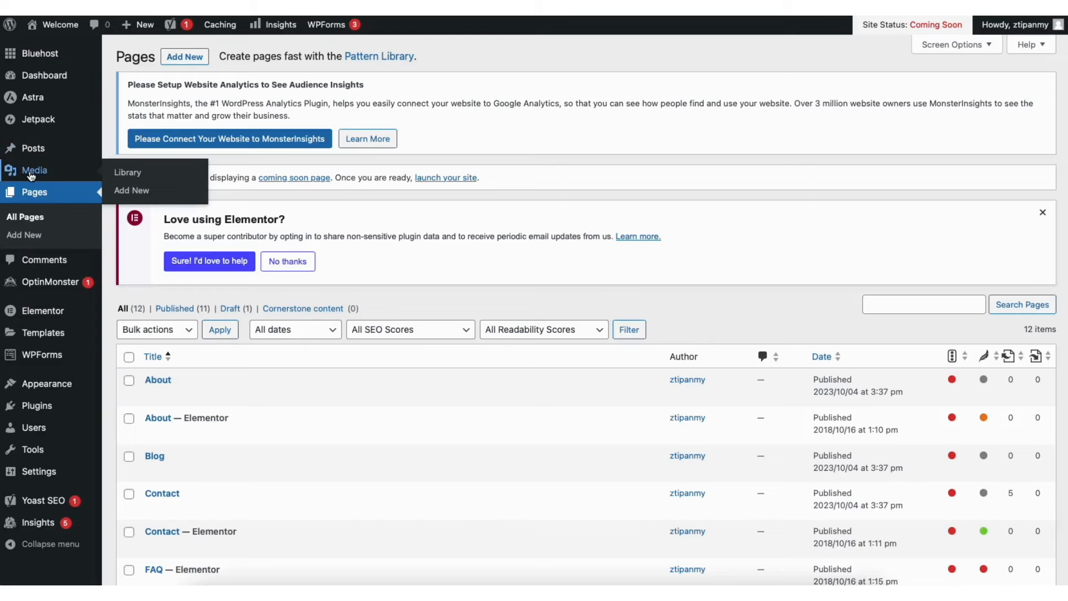
left_click(127, 172)
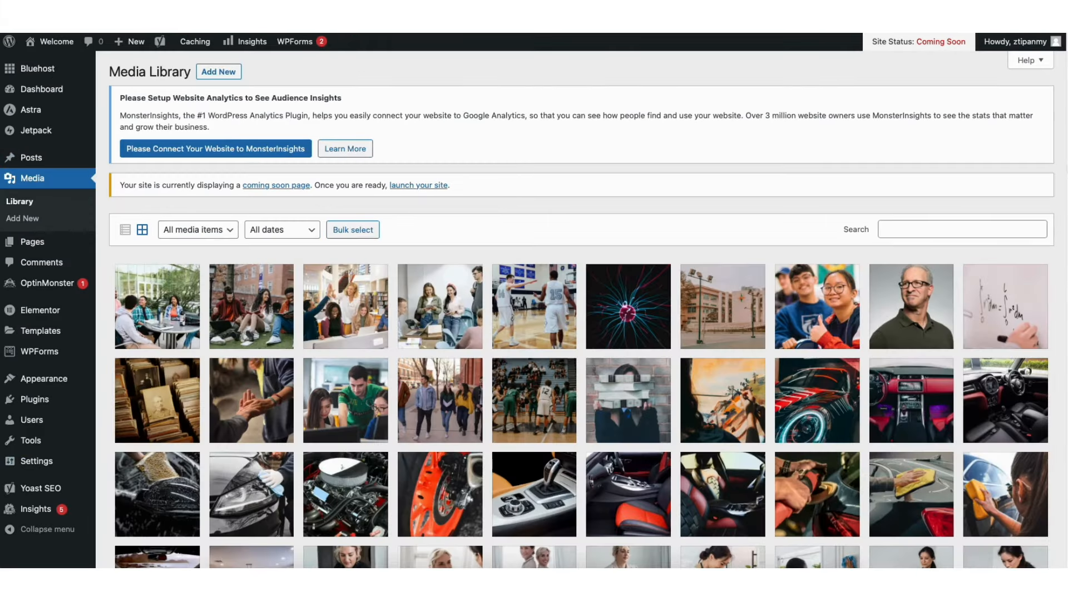
scroll(1026, 221, "down", 5)
scroll(581, 309, "up", 5)
- Look over the list of all posts and the comments list, including the moderation actions offered for the sample comment
mouse_move(78, 157)
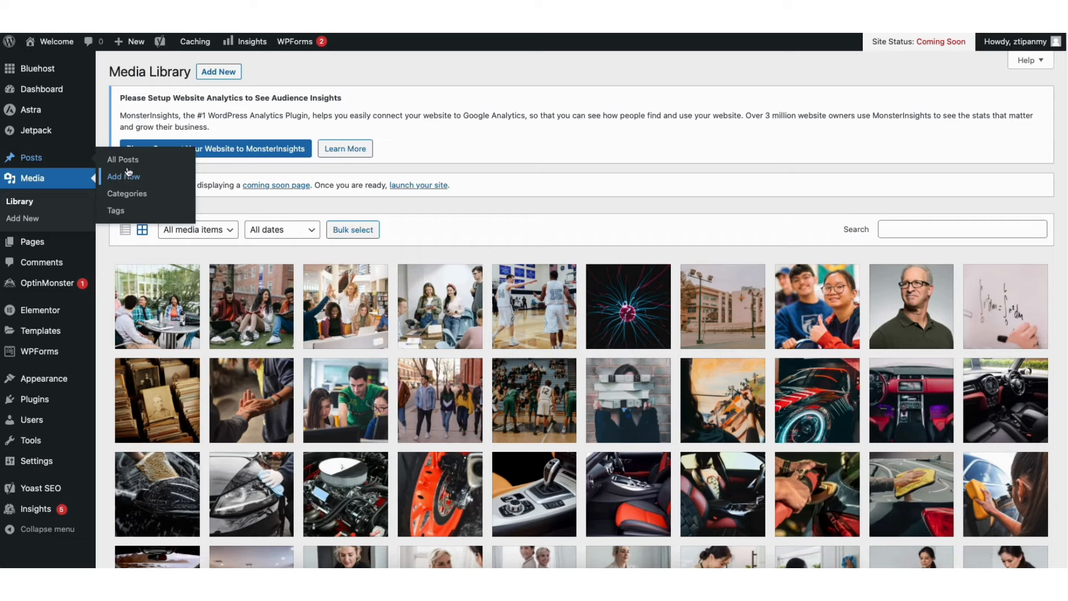
left_click(127, 160)
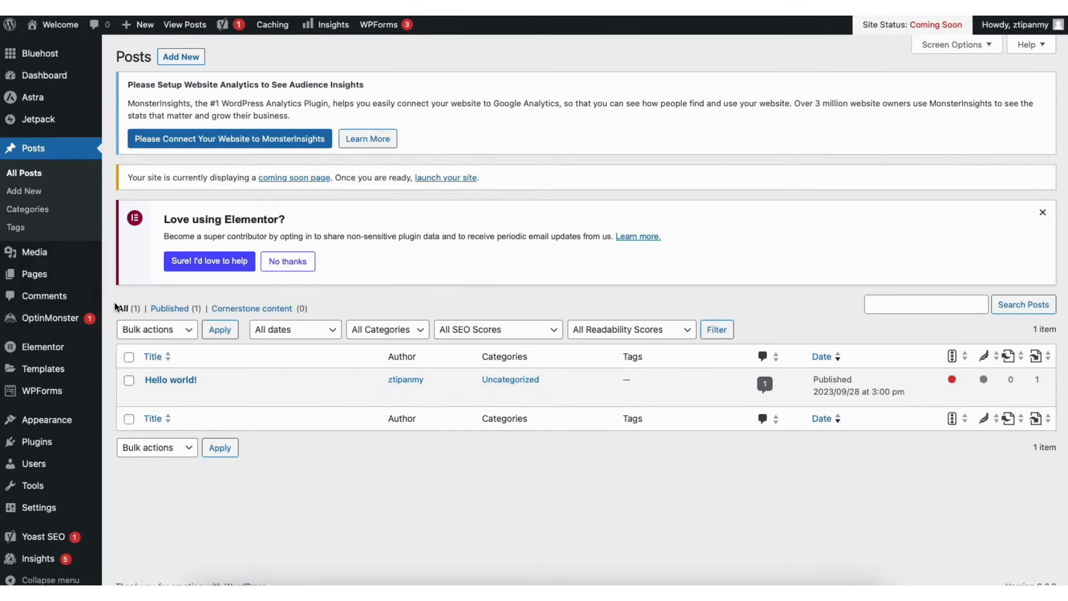
left_click(54, 296)
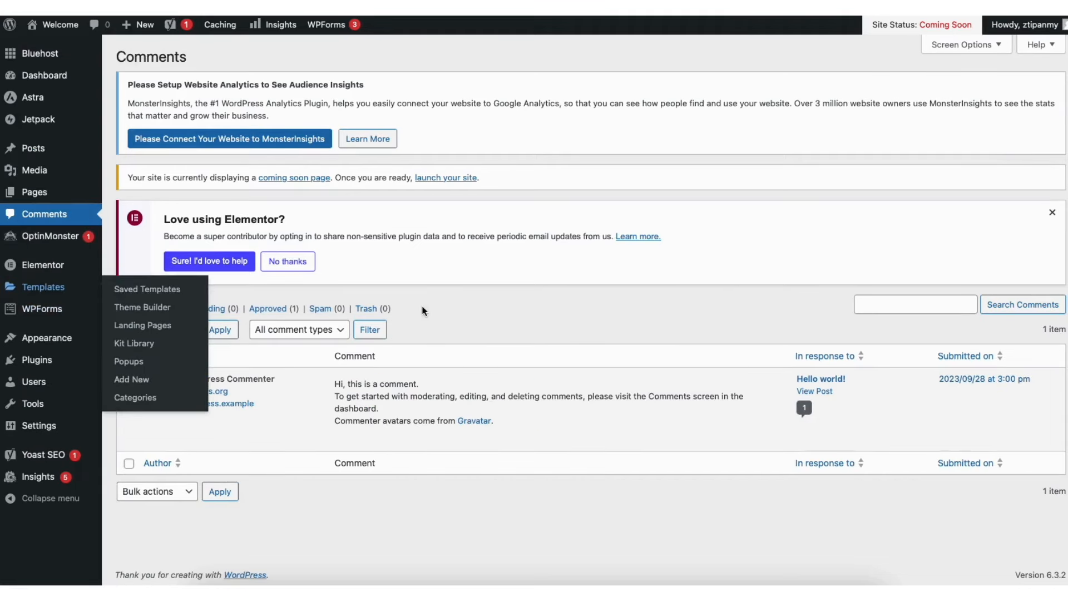
mouse_move(393, 441)
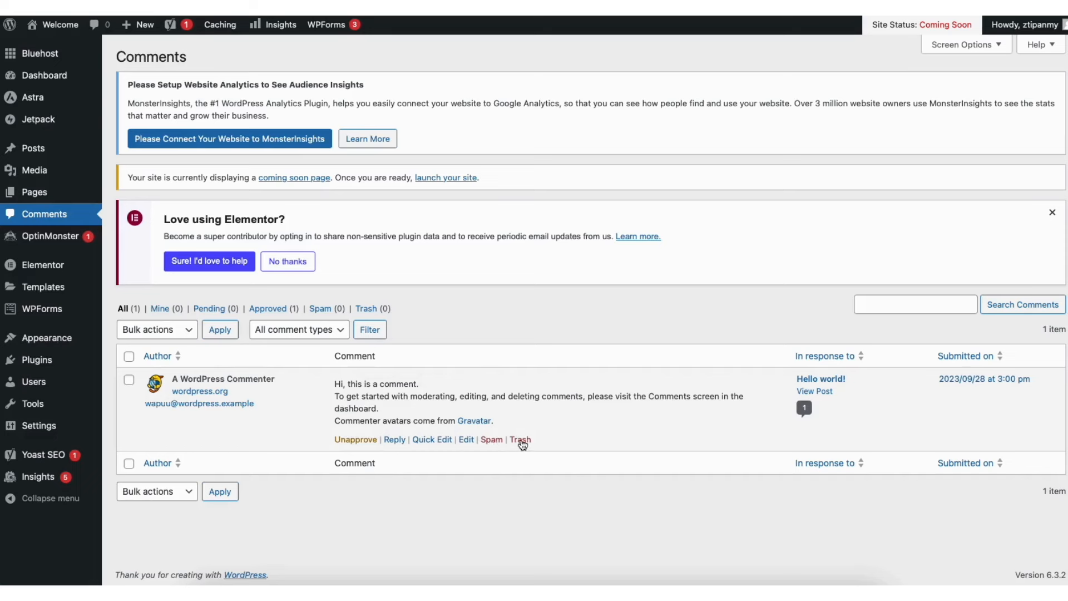
- Browse the featured plugins available to add to the site
mouse_move(40, 365)
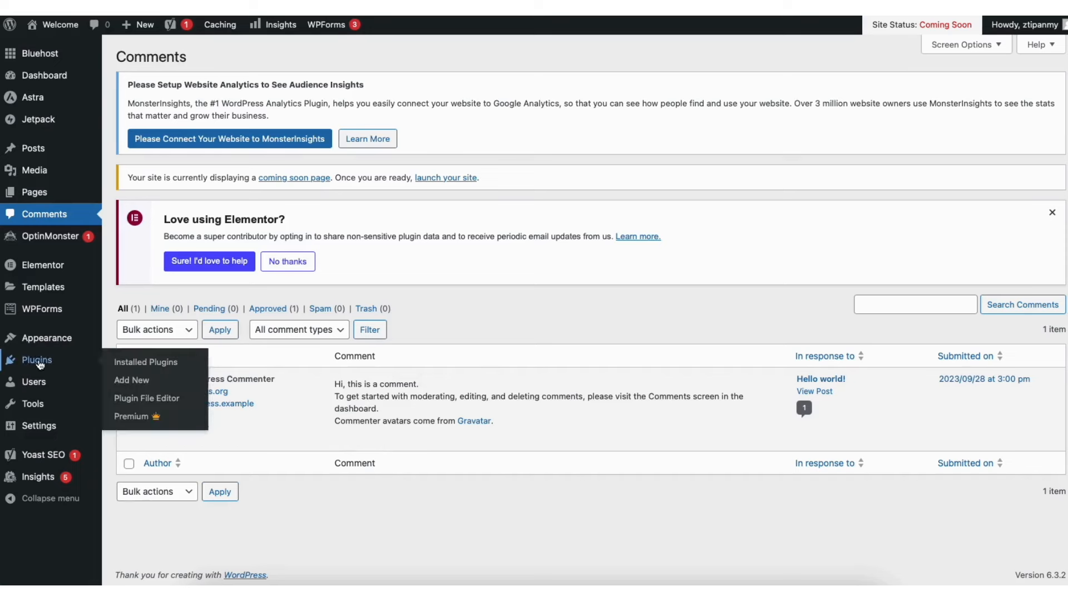
left_click(137, 378)
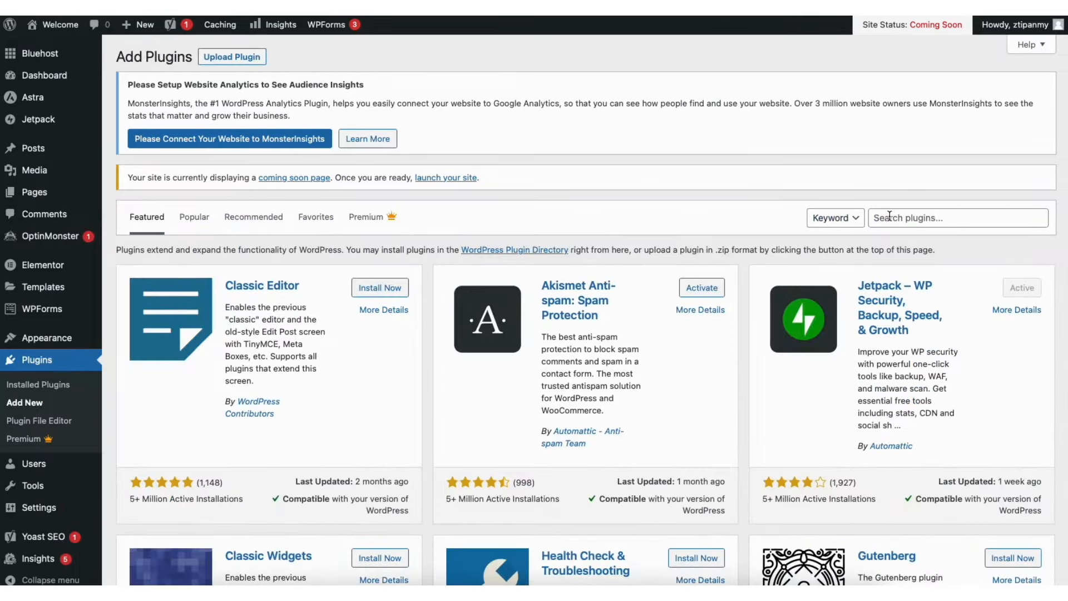
scroll(584, 310, "down", 3)
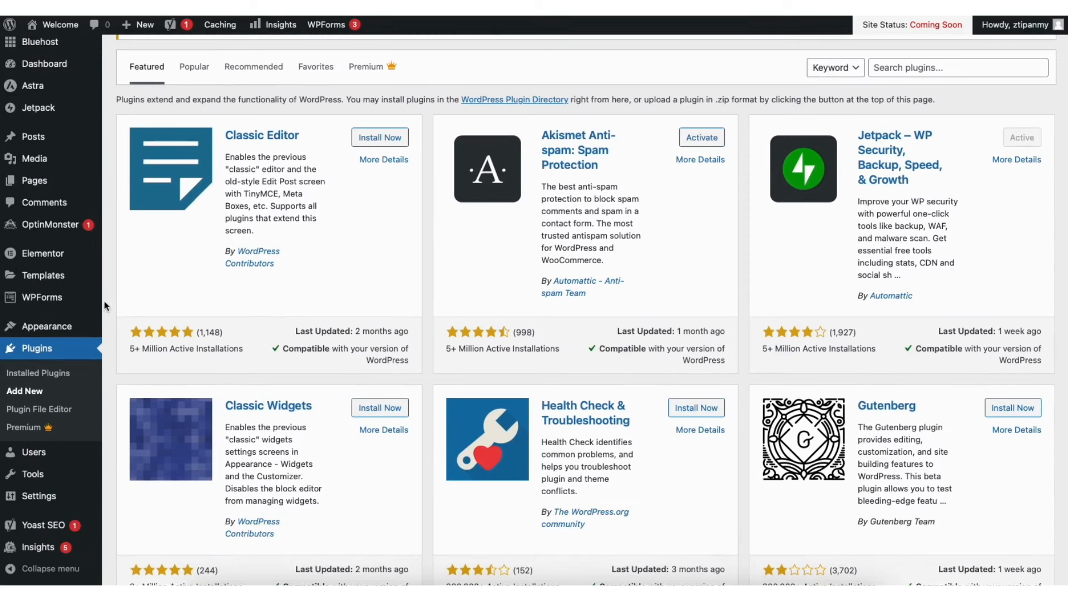
- Open the site's navigation menus and add Sample Page to the Main Menu structure
mouse_move(65, 330)
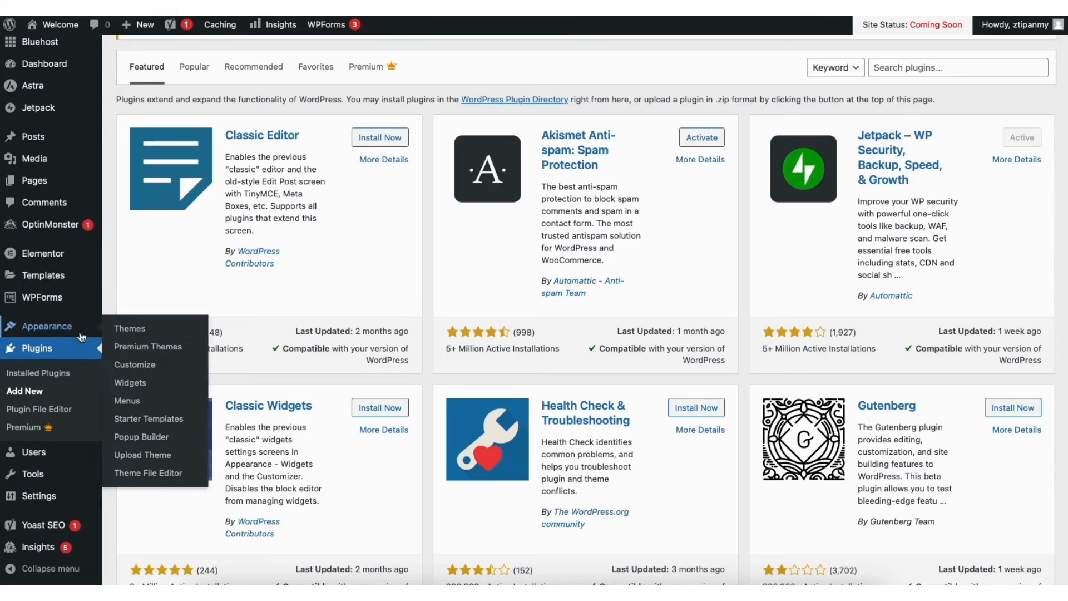
left_click(129, 402)
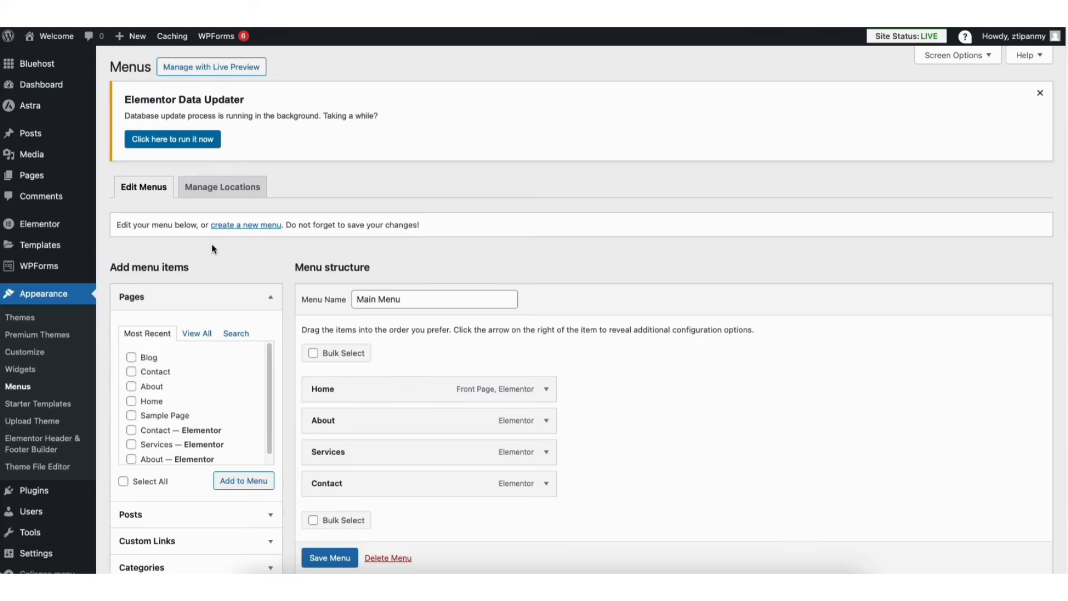
left_click(131, 416)
left_click(226, 481)
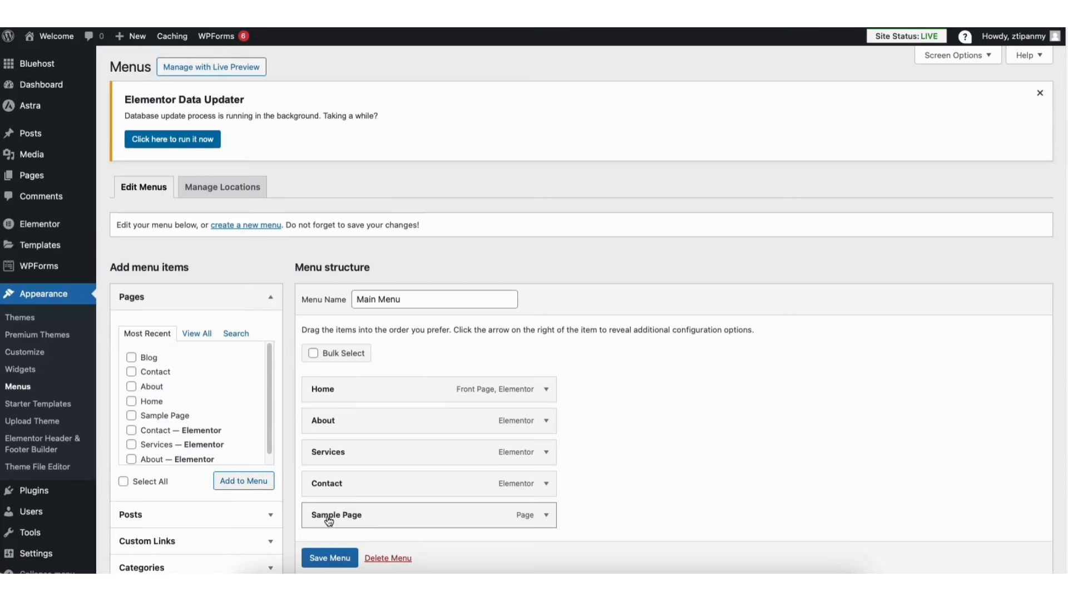